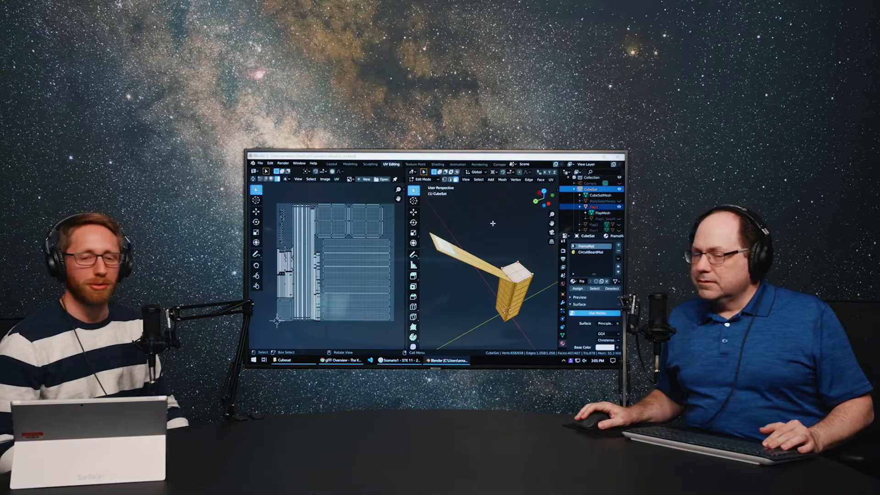
Switch to the Layout workspace to view the CubeSat model as a whole object
{"action": "middle_click_drag", "start_coordinate": [493, 228], "coordinate": [484, 230]}
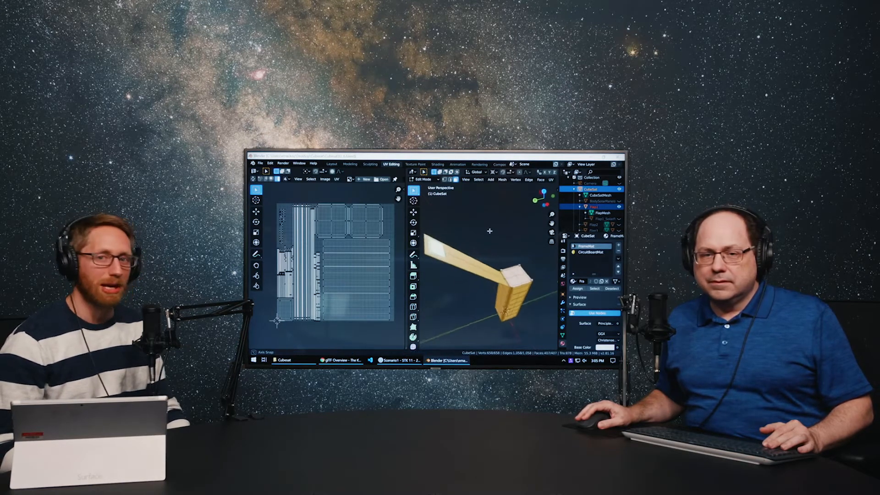
{"action": "left_click", "coordinate": [332, 165]}
{"action": "scroll", "coordinate": [402, 240], "scroll_direction": "down", "scroll_amount": 2}
{"action": "mouse_move", "coordinate": [411, 236]}
{"action": "middle_mouse_down"}
{"action": "mouse_move", "coordinate": [396, 272]}
{"action": "mouse_move", "coordinate": [406, 248]}
{"action": "middle_mouse_up"}
{"action": "scroll", "coordinate": [405, 265], "scroll_direction": "up", "scroll_amount": 2}
{"action": "scroll", "coordinate": [407, 248], "scroll_direction": "down", "scroll_amount": 1}
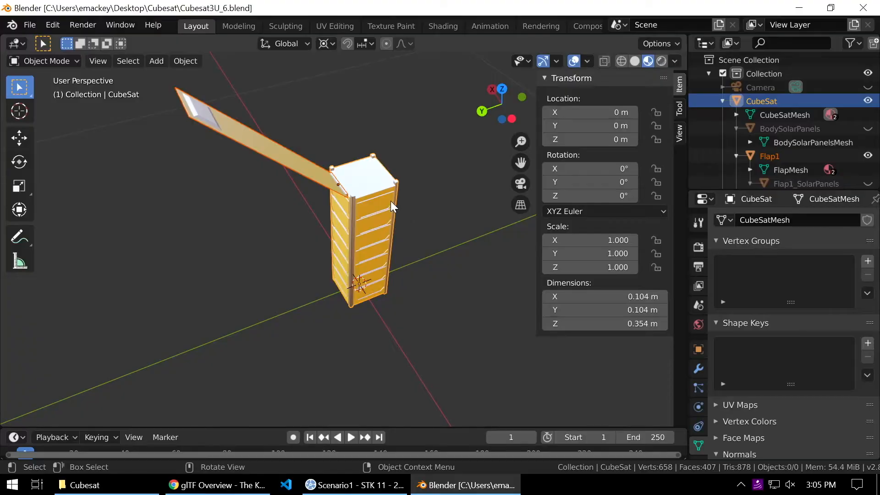
Examine the CubeSat body and its extended flap from different angles and distances
{"action": "middle_click_drag", "start_coordinate": [359, 199], "coordinate": [172, 112]}
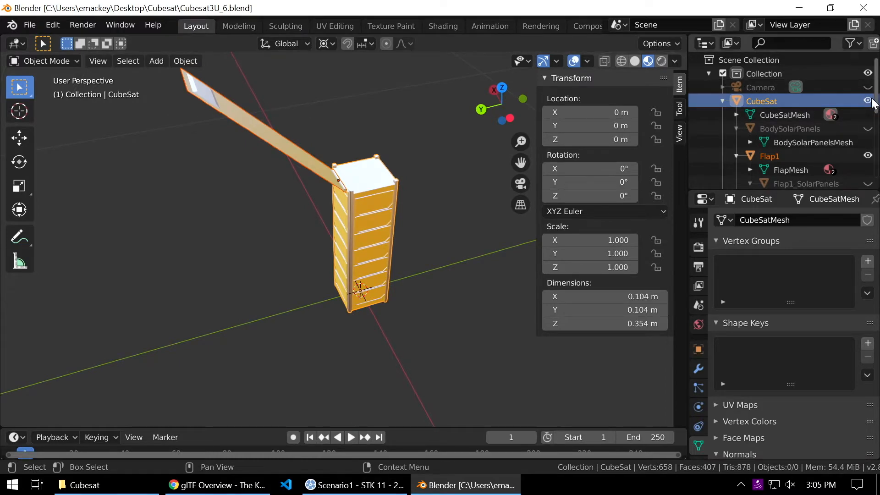
{"action": "scroll", "coordinate": [426, 171], "scroll_direction": "up", "scroll_amount": 6}
{"action": "middle_click_drag", "start_coordinate": [403, 144], "coordinate": [324, 212]}
{"action": "scroll", "coordinate": [295, 221], "scroll_direction": "up", "scroll_amount": 3}
{"action": "scroll", "coordinate": [233, 223], "scroll_direction": "down", "scroll_amount": 4}
{"action": "middle_click_drag", "start_coordinate": [374, 280], "coordinate": [398, 273]}
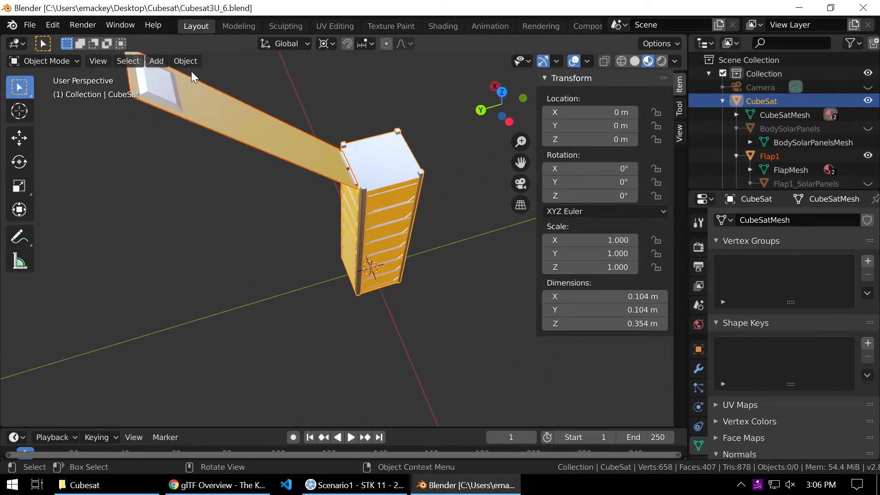
Add a cube mesh with a size of 0.21 m at the origin and hide the CubeSat object
{"action": "left_click", "coordinate": [868, 101]}
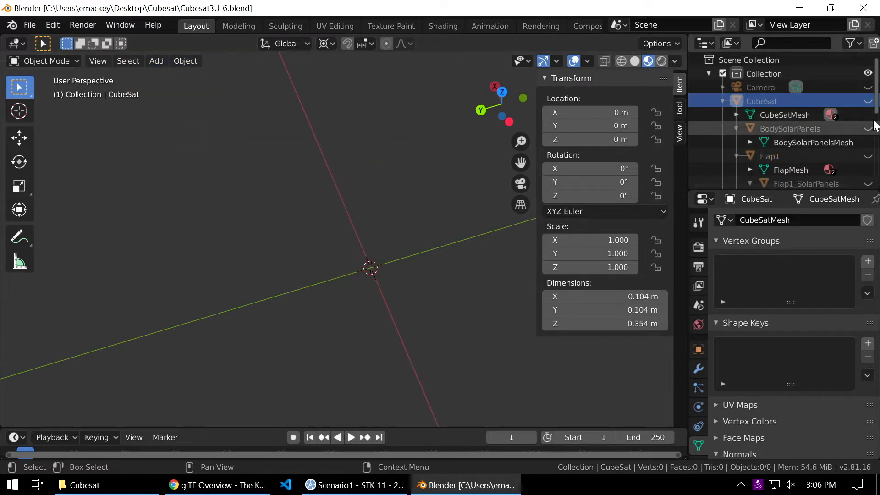
{"action": "left_click", "coordinate": [869, 100]}
{"action": "left_click", "coordinate": [157, 61]}
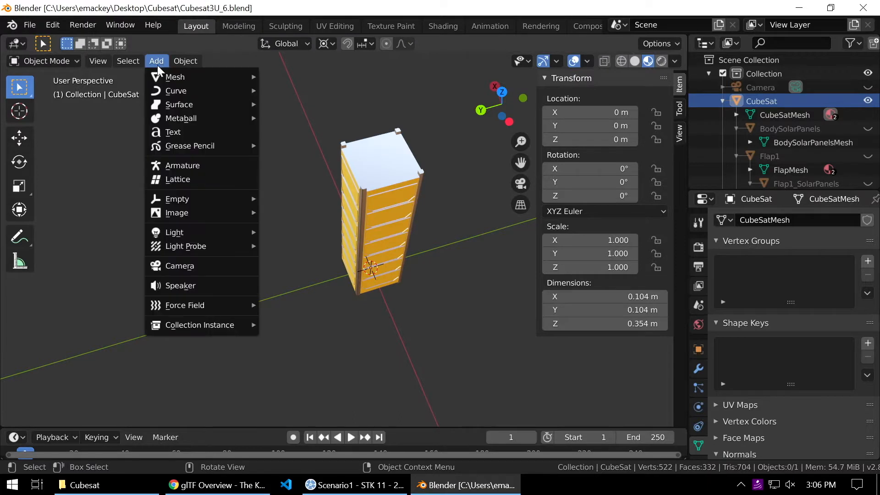
{"action": "mouse_move", "coordinate": [165, 82]}
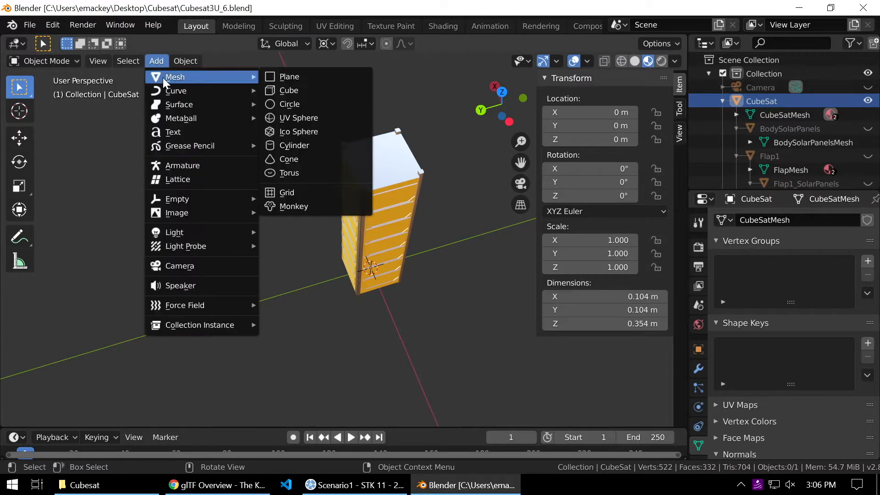
{"action": "left_click", "coordinate": [305, 91]}
{"action": "left_click_drag", "start_coordinate": [198, 293], "coordinate": [112, 308]}
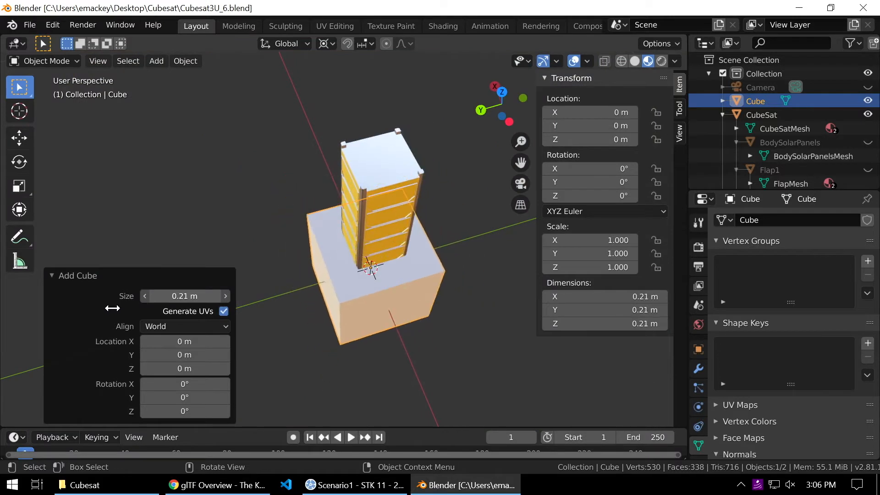
{"action": "left_click", "coordinate": [869, 114]}
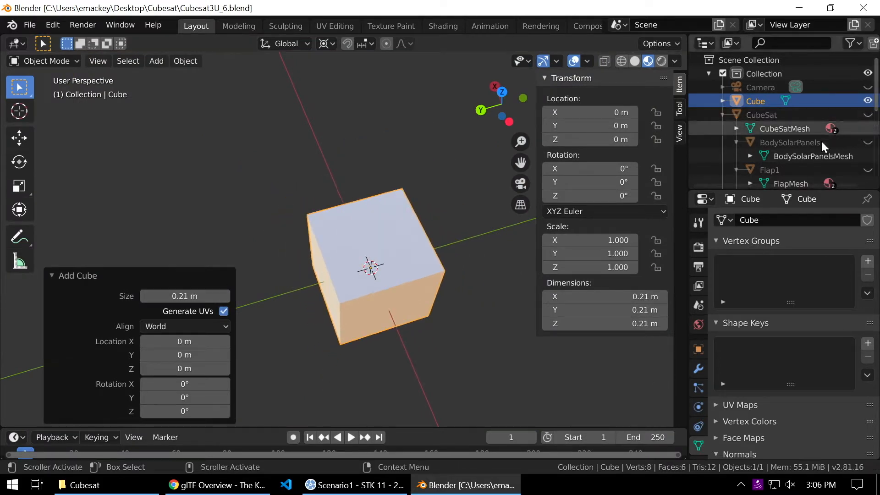
Switch to the Shading workspace and unlink the solar panel normal map from the image editor
{"action": "left_click", "coordinate": [443, 26]}
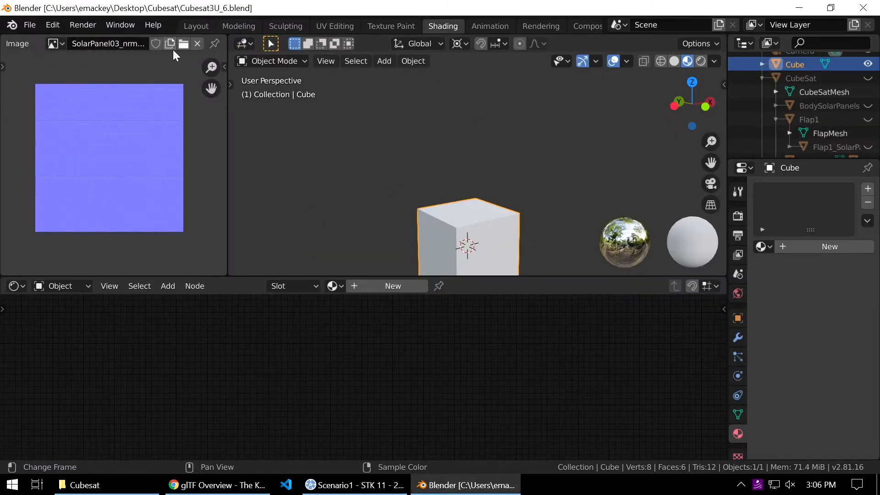
{"action": "left_click", "coordinate": [197, 43]}
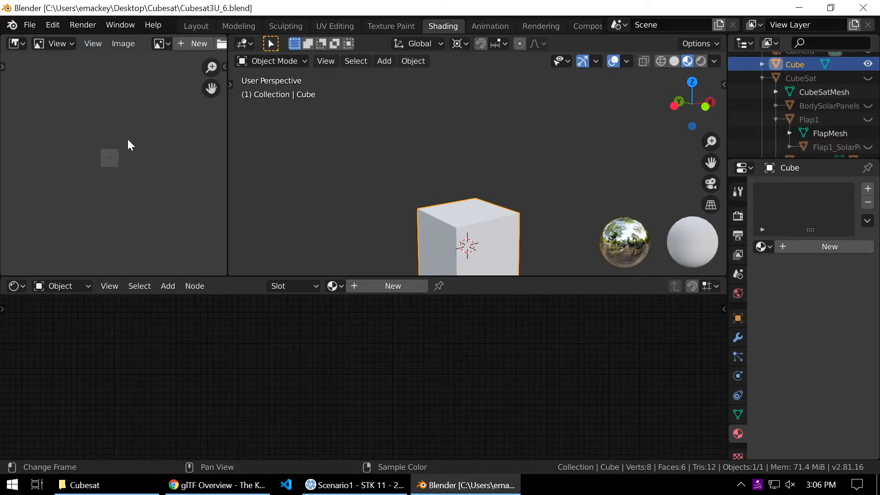
{"action": "scroll", "coordinate": [115, 159], "scroll_direction": "up", "scroll_amount": 6}
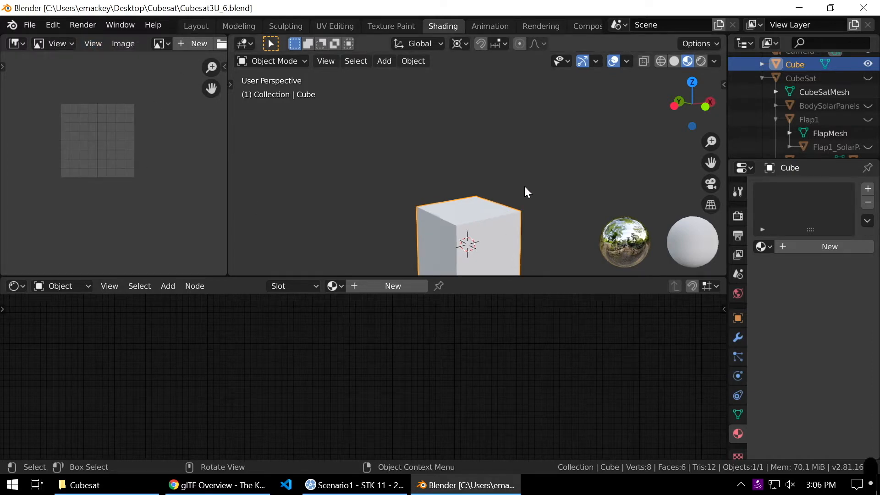
Rename the cube object as NoiseTest
{"action": "scroll", "coordinate": [525, 186], "scroll_direction": "up", "scroll_amount": 5}
{"action": "middle_click_drag", "start_coordinate": [525, 186], "coordinate": [525, 199]}
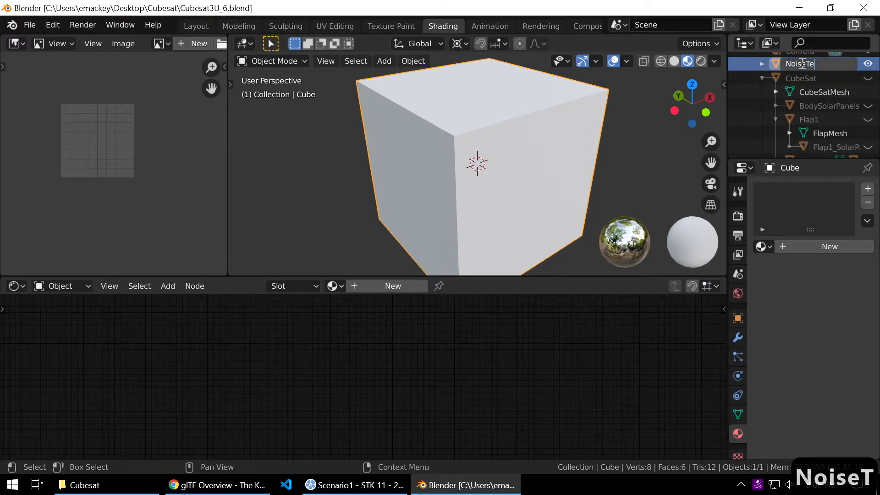
{"action": "key", "text": "Return"}
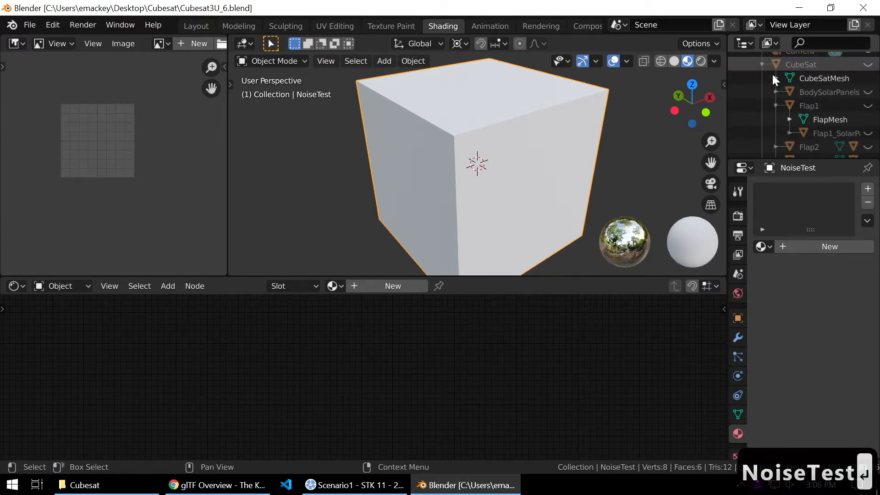
Create a new material on the cube and name it NoiseTest
{"action": "left_click", "coordinate": [818, 247]}
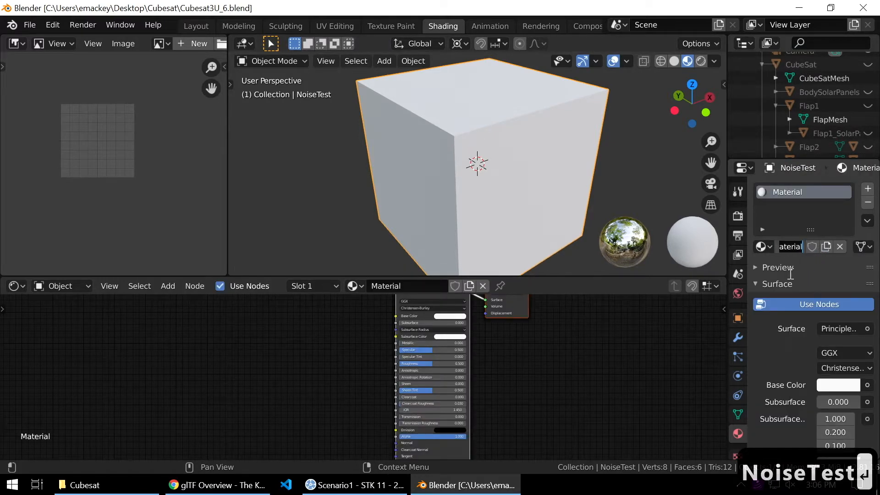
{"action": "type", "text": "Noi"}
{"action": "type", "text": "seTest"}
{"action": "key", "text": "Return"}
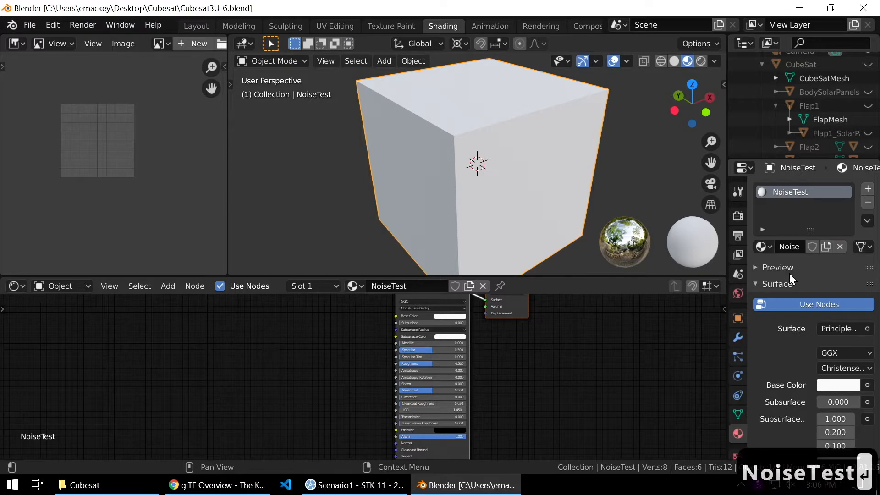
Set the NoiseTest material's Base Color to black and its Metallic value to 1.000
{"action": "middle_click_drag", "start_coordinate": [508, 212], "coordinate": [513, 214]}
{"action": "middle_click_drag", "start_coordinate": [504, 169], "coordinate": [555, 331]}
{"action": "scroll", "coordinate": [550, 357], "scroll_direction": "up", "scroll_amount": 4}
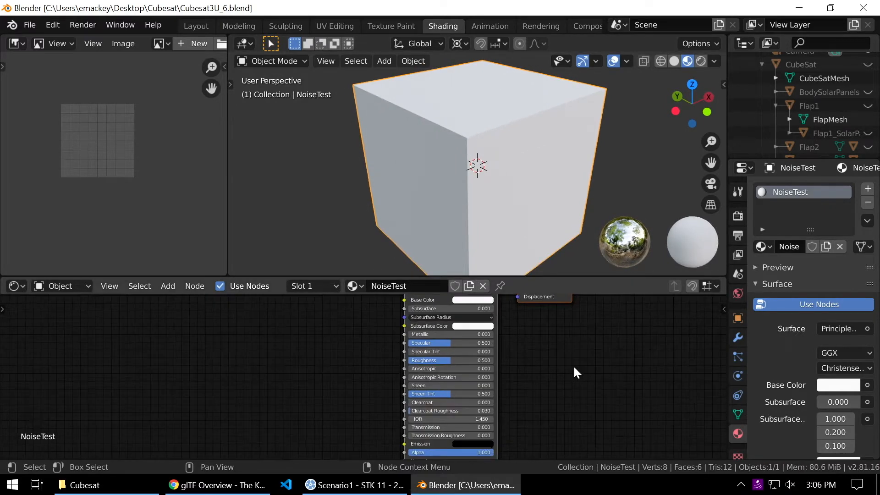
{"action": "middle_click_drag", "start_coordinate": [567, 426], "coordinate": [525, 393]}
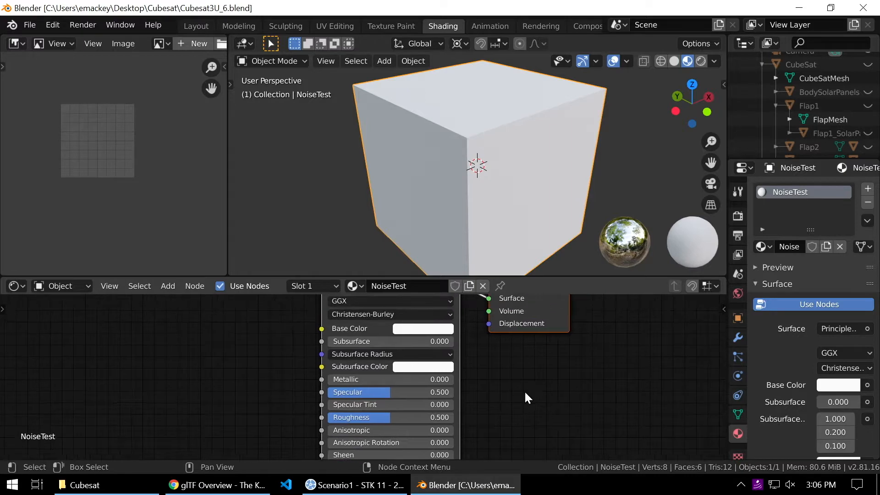
{"action": "left_click", "coordinate": [403, 329]}
{"action": "left_click_drag", "start_coordinate": [496, 229], "coordinate": [494, 252]}
{"action": "middle_click_drag", "start_coordinate": [507, 159], "coordinate": [440, 163]}
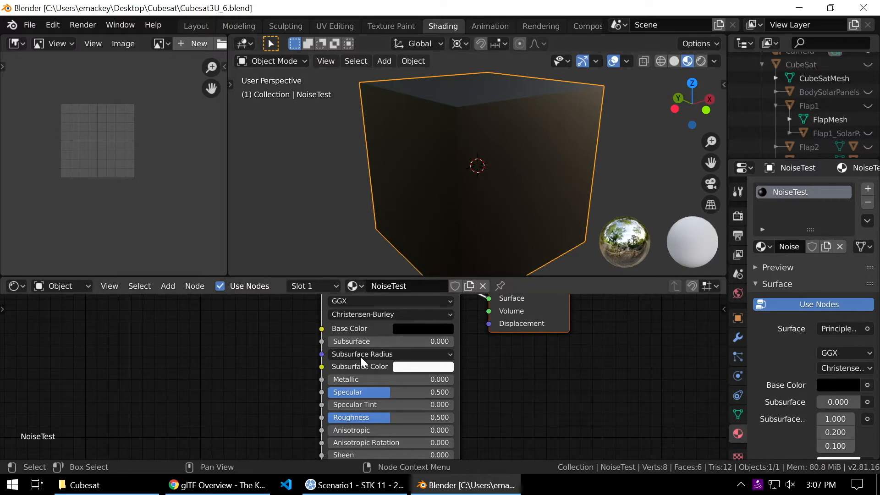
{"action": "left_click_drag", "start_coordinate": [389, 379], "coordinate": [451, 379]}
{"action": "middle_click_drag", "start_coordinate": [515, 133], "coordinate": [539, 158]}
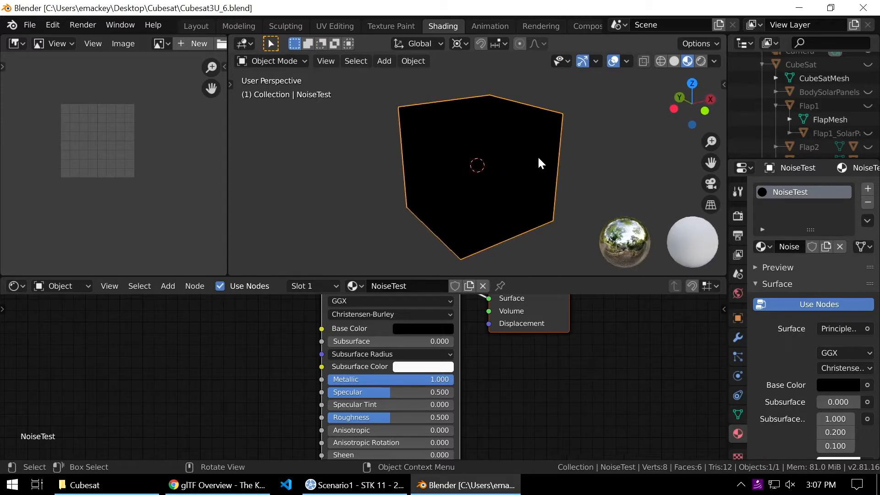
Hide the 3D cursor in the viewport overlays
{"action": "left_click", "coordinate": [627, 62]}
{"action": "left_click", "coordinate": [636, 156]}
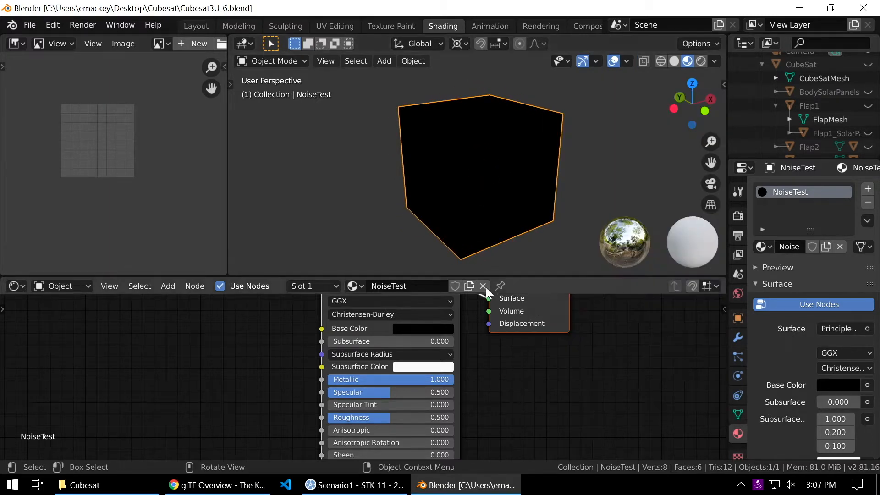
{"action": "middle_click_drag", "start_coordinate": [512, 184], "coordinate": [531, 171]}
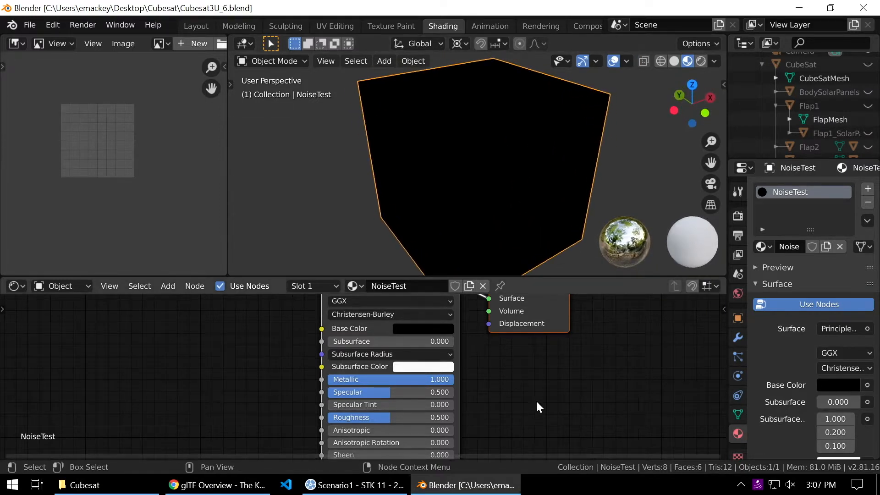
Add a Musgrave Texture node to the NoiseTest material beside the shader node
{"action": "middle_click_drag", "start_coordinate": [538, 403], "coordinate": [591, 368]}
{"action": "middle_click_drag", "start_coordinate": [621, 415], "coordinate": [607, 344]}
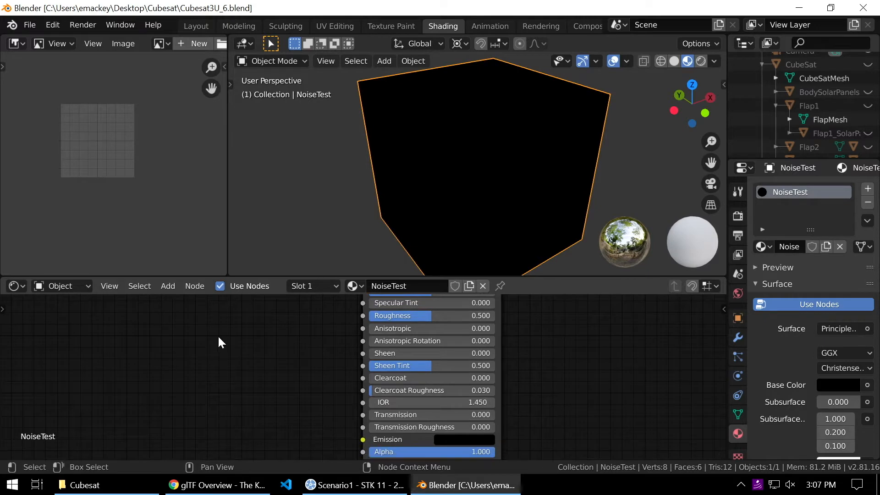
{"action": "left_click", "coordinate": [166, 288]}
{"action": "left_click", "coordinate": [170, 302]}
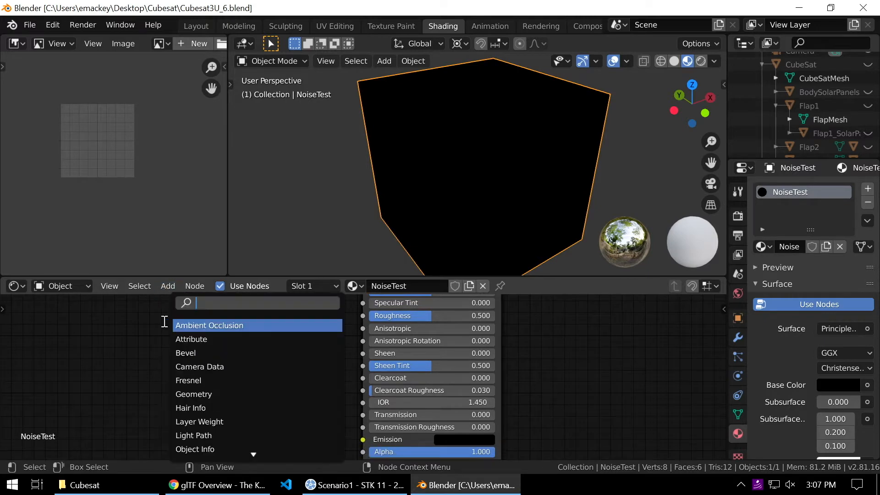
{"action": "key", "text": "Return"}
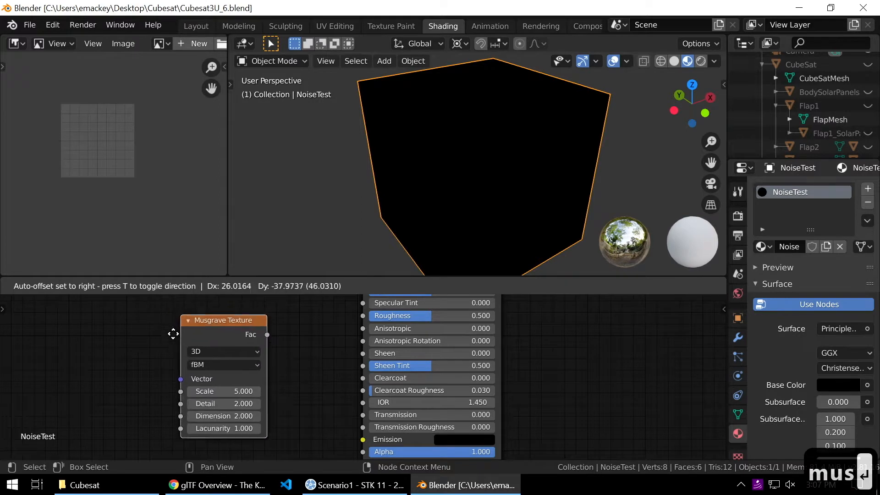
{"action": "left_click", "coordinate": [176, 339]}
Position the Musgrave Texture node beside the shader node's lower inputs and link its Fac output to Emission
{"action": "mouse_move", "coordinate": [303, 365]}
{"action": "middle_mouse_down"}
{"action": "mouse_move", "coordinate": [296, 334]}
{"action": "mouse_move", "coordinate": [291, 359]}
{"action": "middle_mouse_up"}
{"action": "left_click_drag", "start_coordinate": [218, 315], "coordinate": [209, 382]}
{"action": "middle_click_drag", "start_coordinate": [333, 428], "coordinate": [326, 345]}
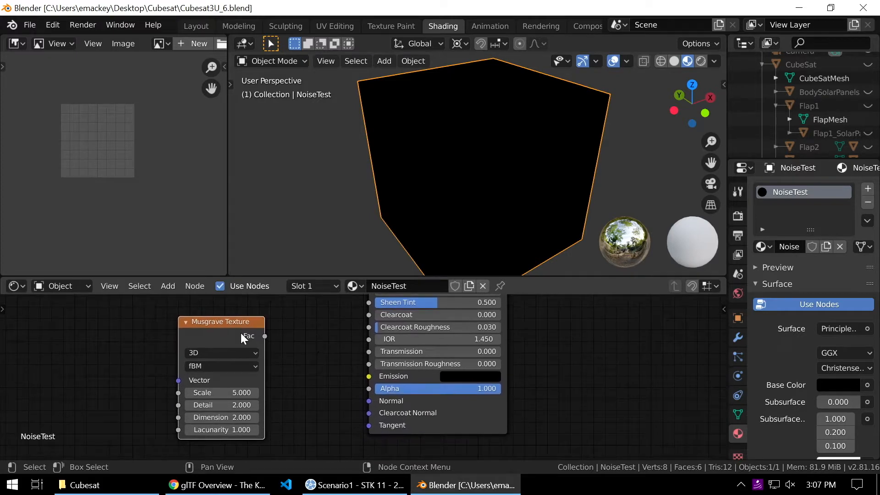
{"action": "left_click_drag", "start_coordinate": [232, 320], "coordinate": [259, 324]}
{"action": "middle_click_drag", "start_coordinate": [311, 372], "coordinate": [315, 369]}
{"action": "left_click_drag", "start_coordinate": [296, 337], "coordinate": [373, 370]}
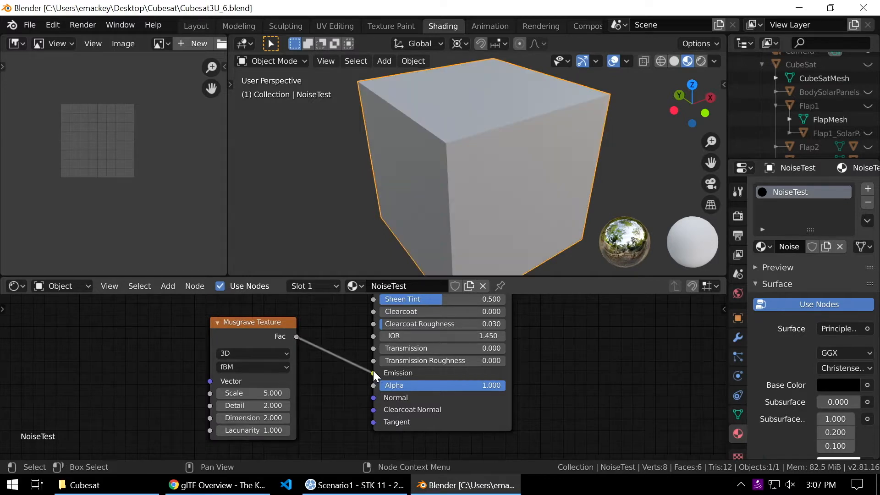
Inspect the noise pattern on the cube's faces and move the Musgrave Texture node farther from the shader node
{"action": "mouse_move", "coordinate": [487, 175]}
{"action": "middle_mouse_down"}
{"action": "mouse_move", "coordinate": [502, 174]}
{"action": "mouse_move", "coordinate": [476, 166]}
{"action": "mouse_move", "coordinate": [424, 174]}
{"action": "mouse_move", "coordinate": [475, 173]}
{"action": "mouse_move", "coordinate": [421, 165]}
{"action": "mouse_move", "coordinate": [475, 179]}
{"action": "middle_mouse_up"}
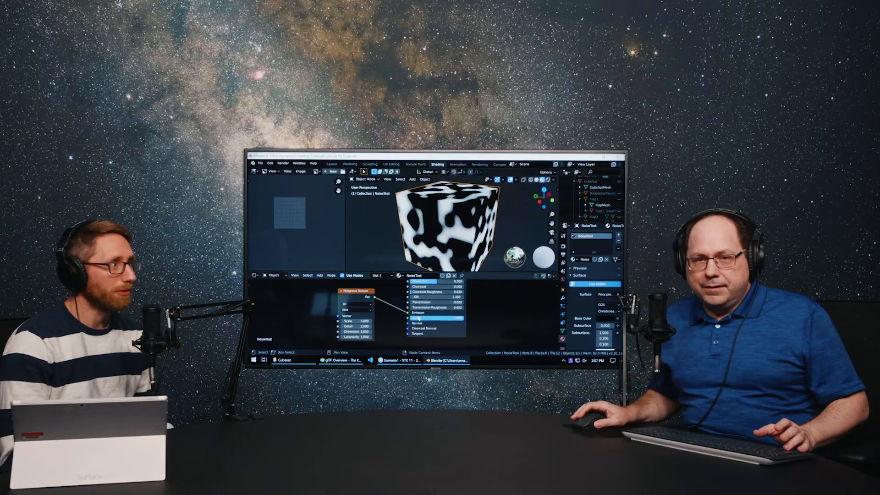
{"action": "mouse_move", "coordinate": [433, 219]}
{"action": "middle_mouse_down"}
{"action": "mouse_move", "coordinate": [444, 232]}
{"action": "mouse_move", "coordinate": [426, 226]}
{"action": "middle_mouse_up"}
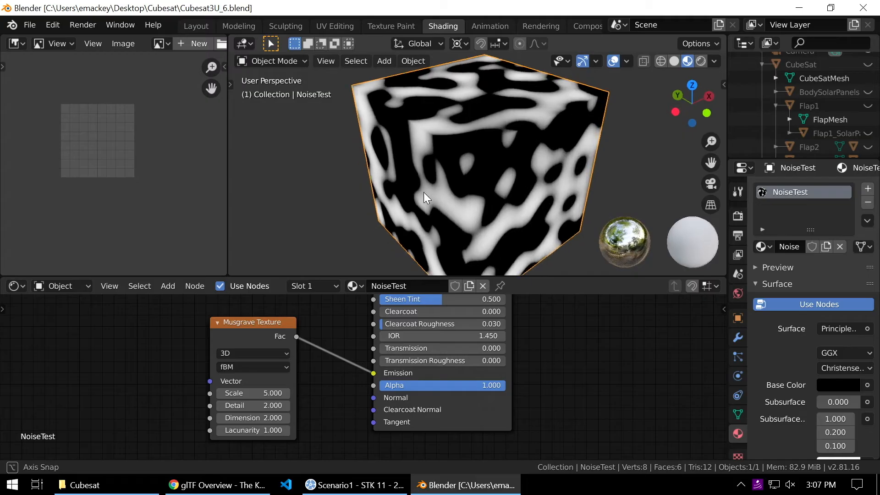
{"action": "mouse_move", "coordinate": [424, 193]}
{"action": "middle_mouse_down"}
{"action": "mouse_move", "coordinate": [431, 193]}
{"action": "mouse_move", "coordinate": [420, 207]}
{"action": "mouse_move", "coordinate": [495, 177]}
{"action": "mouse_move", "coordinate": [516, 194]}
{"action": "mouse_move", "coordinate": [423, 189]}
{"action": "mouse_move", "coordinate": [430, 188]}
{"action": "middle_mouse_up"}
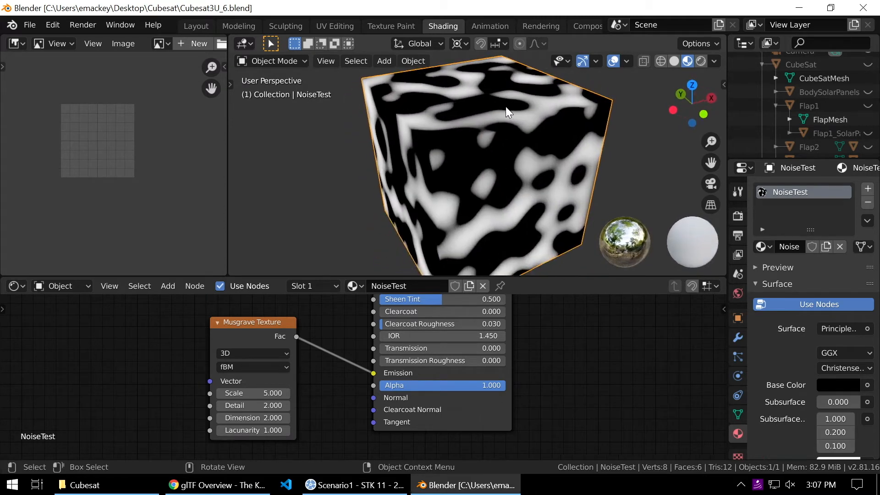
{"action": "middle_click_drag", "start_coordinate": [535, 156], "coordinate": [539, 154]}
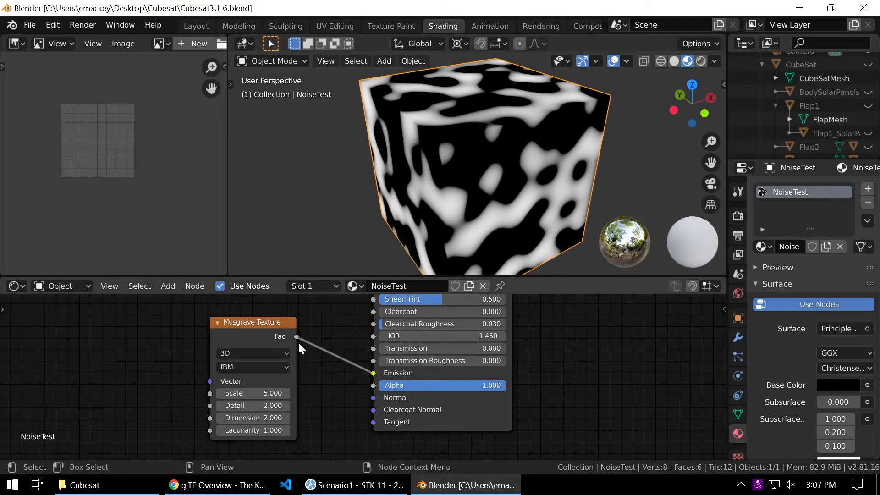
{"action": "left_click_drag", "start_coordinate": [250, 323], "coordinate": [213, 318]}
{"action": "middle_click_drag", "start_coordinate": [288, 382], "coordinate": [346, 365]}
{"action": "middle_click_drag", "start_coordinate": [451, 219], "coordinate": [478, 209]}
{"action": "middle_click_drag", "start_coordinate": [417, 201], "coordinate": [486, 149]}
Set the Musgrave Texture node's Scale to 10.400
{"action": "left_click_drag", "start_coordinate": [271, 383], "coordinate": [277, 383]}
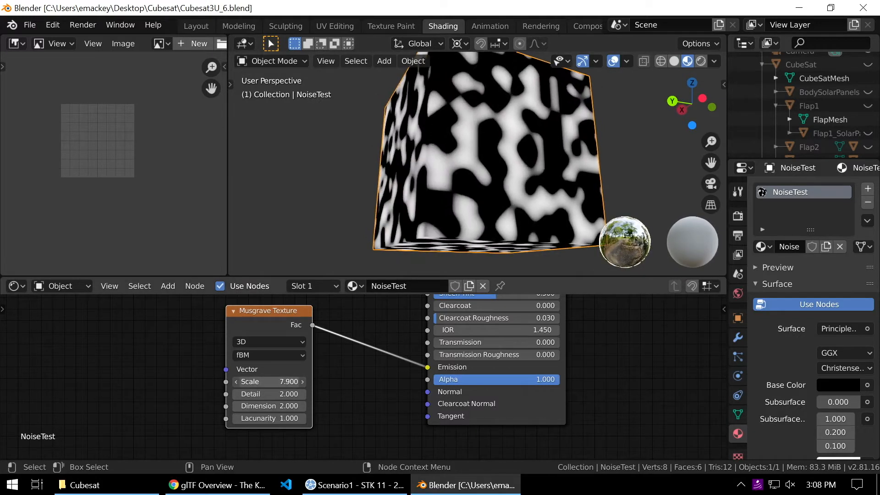
{"action": "middle_click_drag", "start_coordinate": [476, 197], "coordinate": [408, 200]}
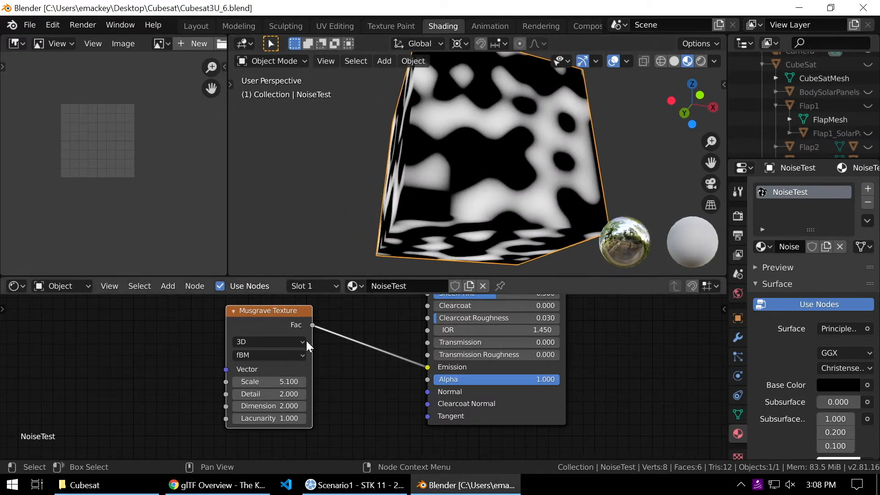
{"action": "left_click_drag", "start_coordinate": [263, 381], "coordinate": [420, 381]}
{"action": "middle_click_drag", "start_coordinate": [533, 182], "coordinate": [513, 207]}
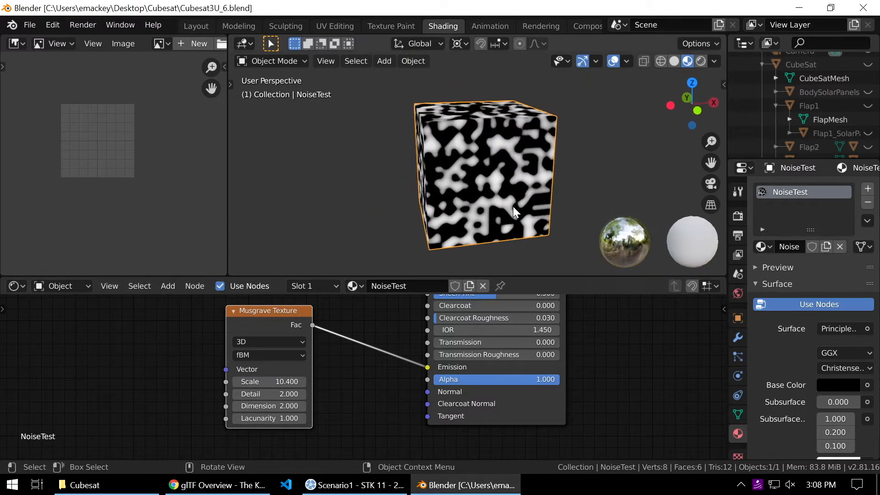
{"action": "scroll", "coordinate": [169, 353], "scroll_direction": "down", "scroll_amount": 3}
{"action": "middle_click_drag", "start_coordinate": [138, 347], "coordinate": [220, 352]}
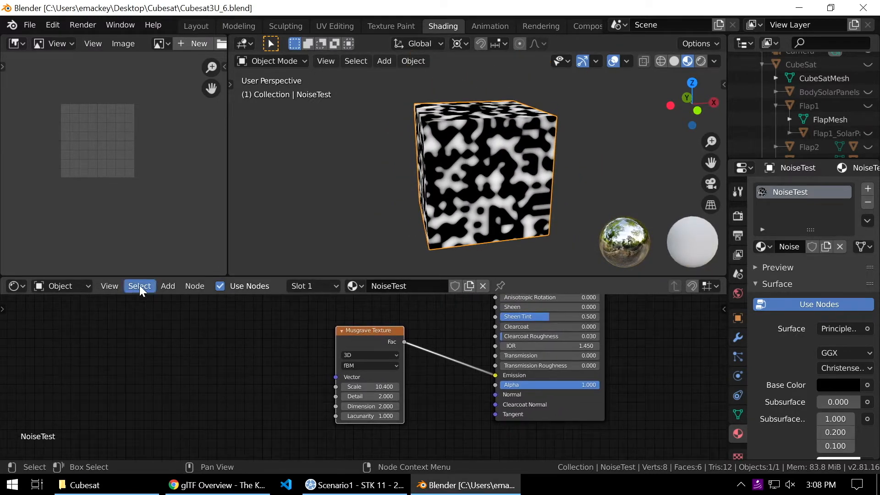
Add a Geometry node before the Musgrave Texture node and link its Position output to the Vector input
{"action": "left_click", "coordinate": [168, 288]}
{"action": "left_click", "coordinate": [179, 302]}
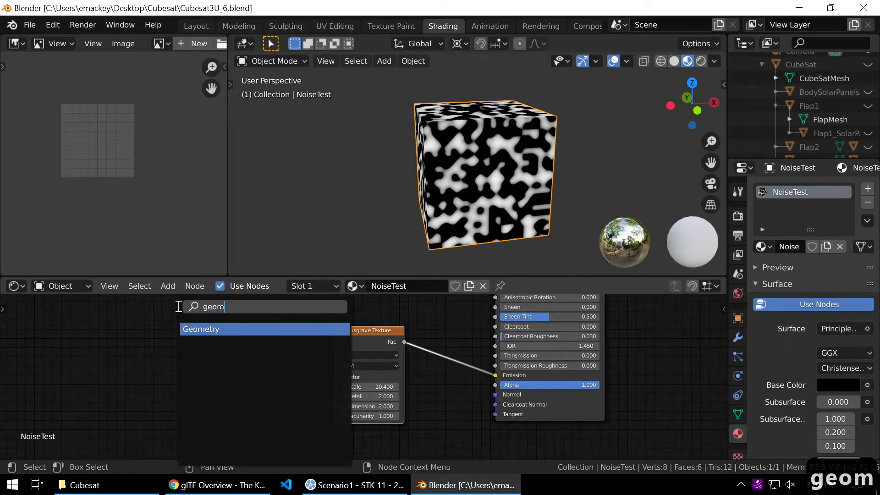
{"action": "type", "text": "geom"}
{"action": "key", "text": "Return"}
{"action": "left_click", "coordinate": [165, 316]}
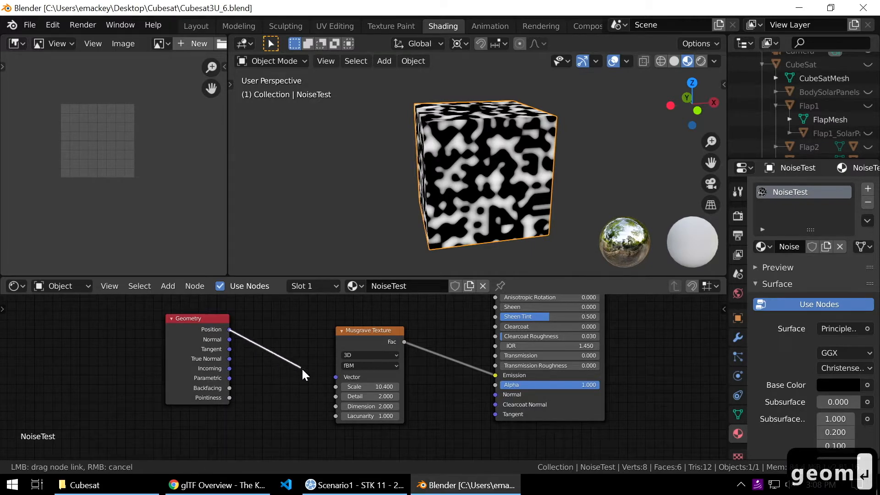
{"action": "left_click_drag", "start_coordinate": [334, 384], "coordinate": [337, 382]}
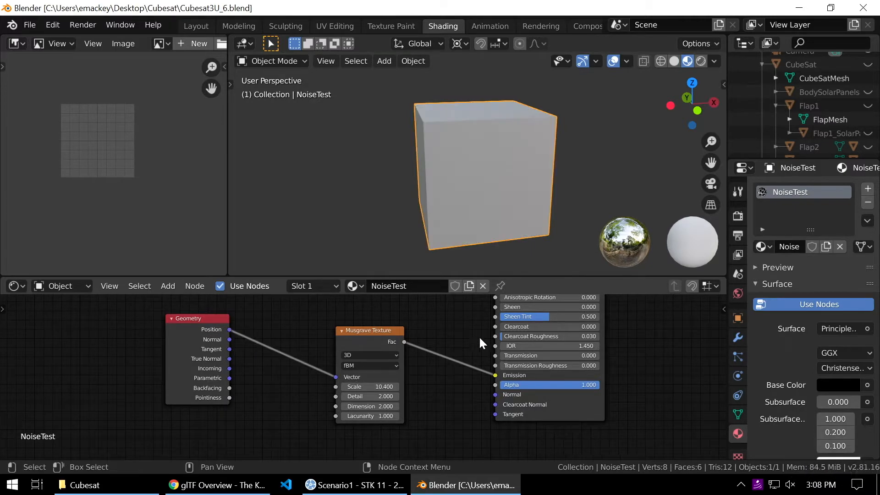
Set the Musgrave Texture node's Scale to 28.700 and check the pattern on the cube
{"action": "left_click", "coordinate": [382, 329]}
{"action": "middle_click_drag", "start_coordinate": [537, 174], "coordinate": [497, 207]}
{"action": "scroll", "coordinate": [466, 191], "scroll_direction": "up", "scroll_amount": 3}
{"action": "mouse_move", "coordinate": [370, 387]}
{"action": "left_mouse_down"}
{"action": "mouse_move", "coordinate": [403, 386]}
{"action": "mouse_move", "coordinate": [362, 386]}
{"action": "mouse_move", "coordinate": [388, 387]}
{"action": "left_mouse_up"}
{"action": "middle_click_drag", "start_coordinate": [481, 229], "coordinate": [493, 185]}
{"action": "left_click_drag", "start_coordinate": [370, 387], "coordinate": [392, 386]}
{"action": "scroll", "coordinate": [495, 172], "scroll_direction": "up", "scroll_amount": 2}
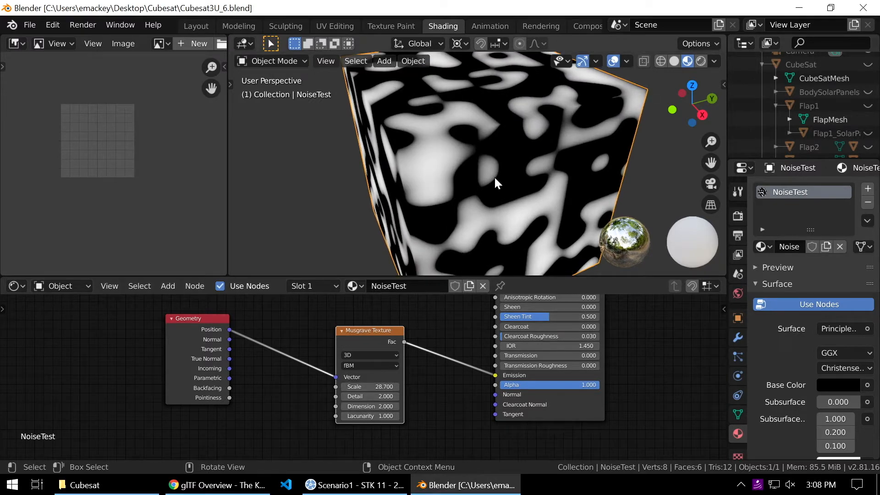
Maximize the 3D viewport, enter Edit Mode and move the cube's top face along the Z axis
{"action": "key", "text": "ctrl+space"}
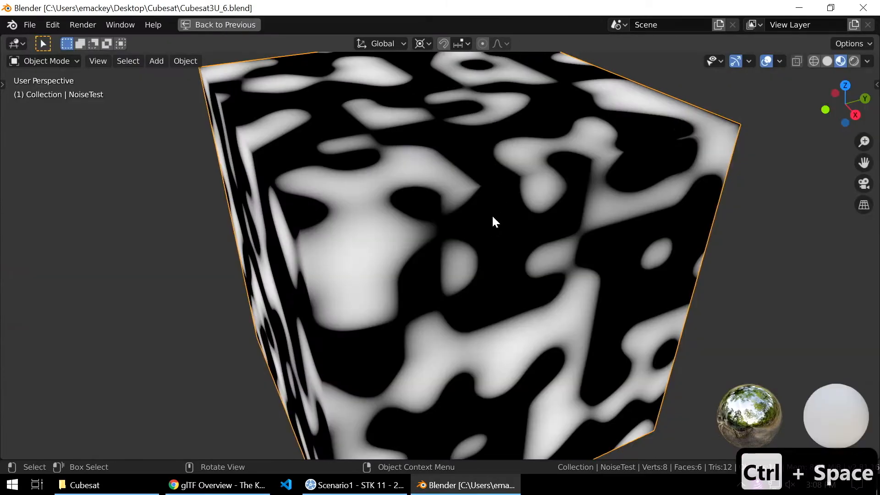
{"action": "key", "text": "Tab"}
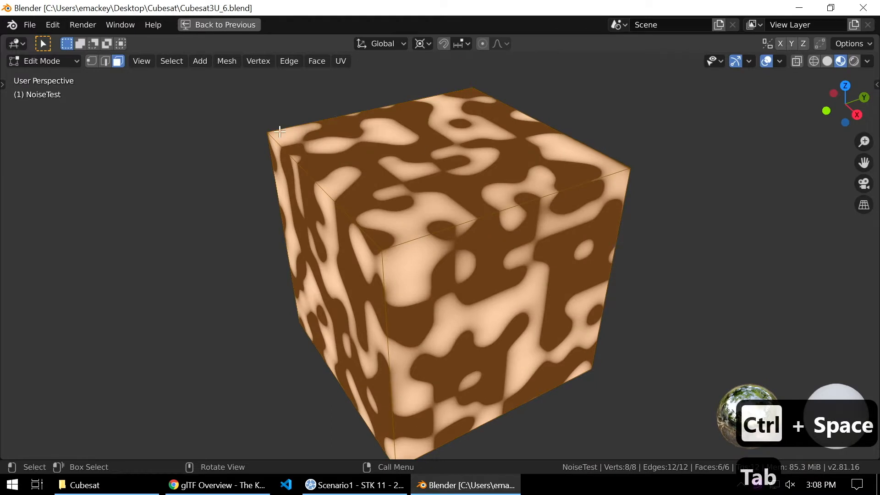
{"action": "left_click", "coordinate": [468, 155]}
{"action": "middle_click_drag", "start_coordinate": [468, 155], "coordinate": [555, 252]}
{"action": "scroll", "coordinate": [556, 246], "scroll_direction": "up", "scroll_amount": 1}
{"action": "key", "text": "g"}
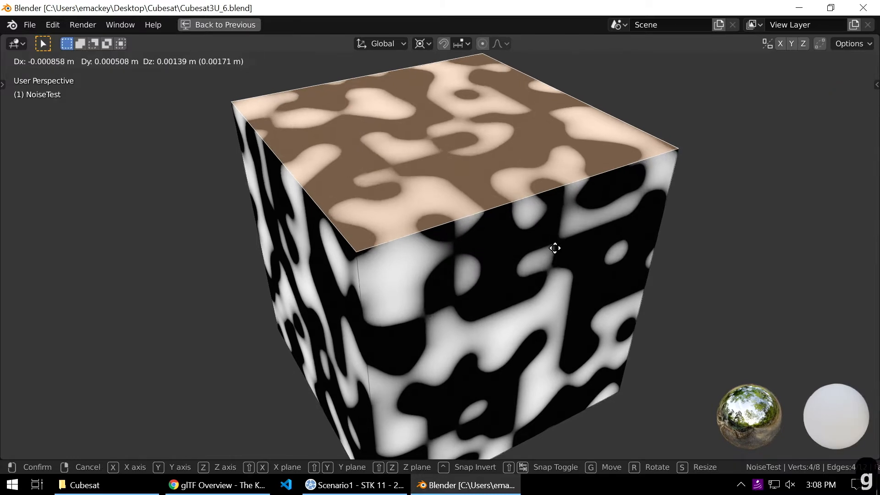
{"action": "key", "text": "z"}
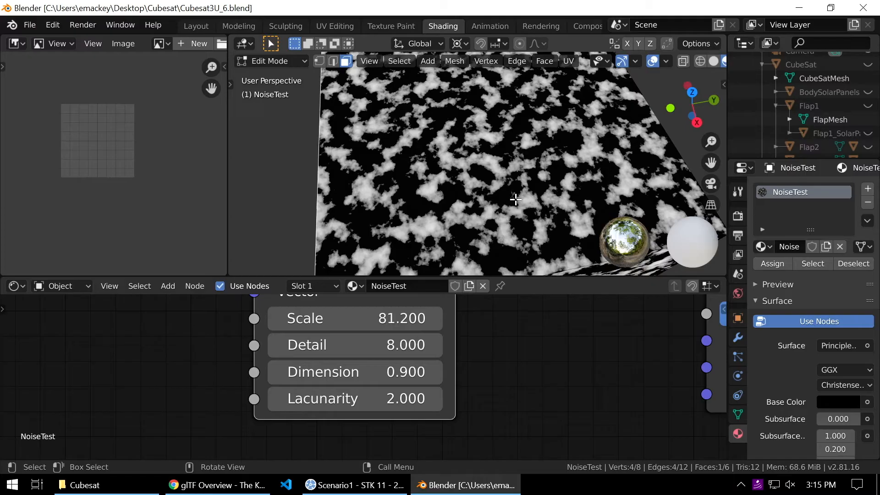
Try Dimension values of 0.700, 0.800, 12.300 and 0.000 on the Musgrave Texture node while viewing the noise up close
{"action": "scroll", "coordinate": [516, 199], "scroll_direction": "up", "scroll_amount": 4}
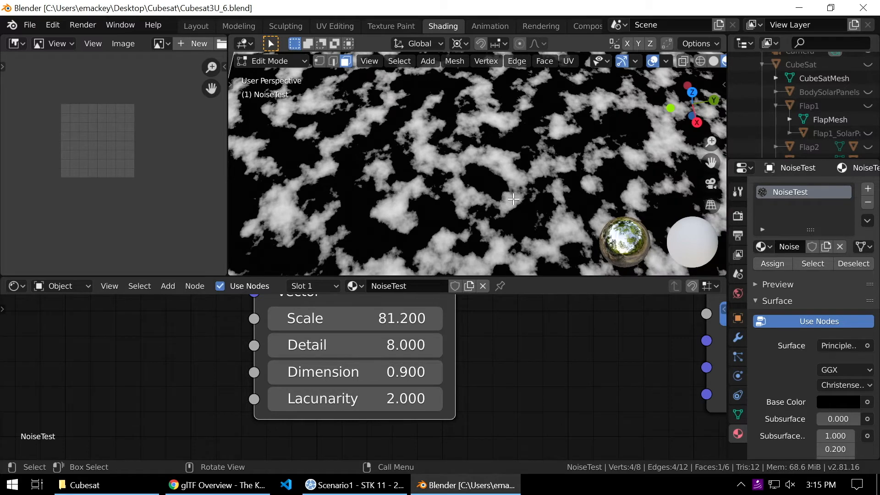
{"action": "scroll", "coordinate": [514, 198], "scroll_direction": "up", "scroll_amount": 2}
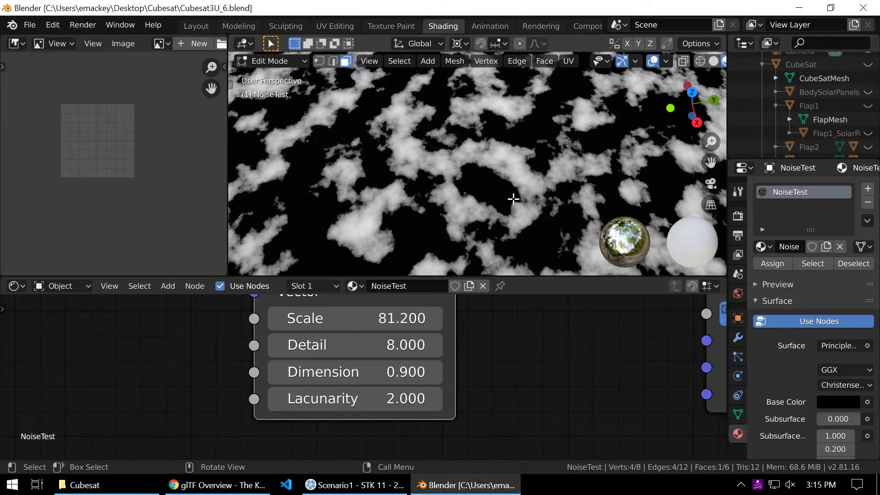
{"action": "mouse_move", "coordinate": [516, 199]}
{"action": "middle_mouse_down"}
{"action": "mouse_move", "coordinate": [507, 197]}
{"action": "mouse_move", "coordinate": [509, 207]}
{"action": "middle_mouse_up"}
{"action": "scroll", "coordinate": [486, 198], "scroll_direction": "up", "scroll_amount": 5}
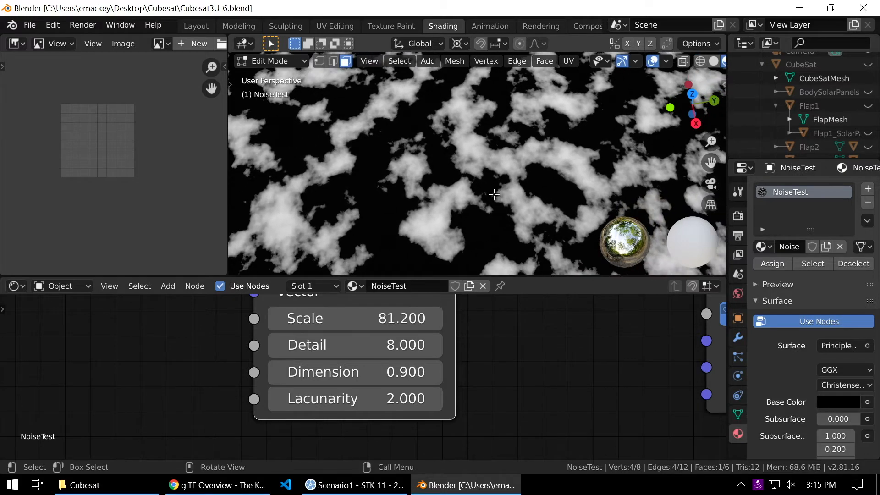
{"action": "left_click", "coordinate": [276, 372]}
{"action": "left_click", "coordinate": [276, 372]}
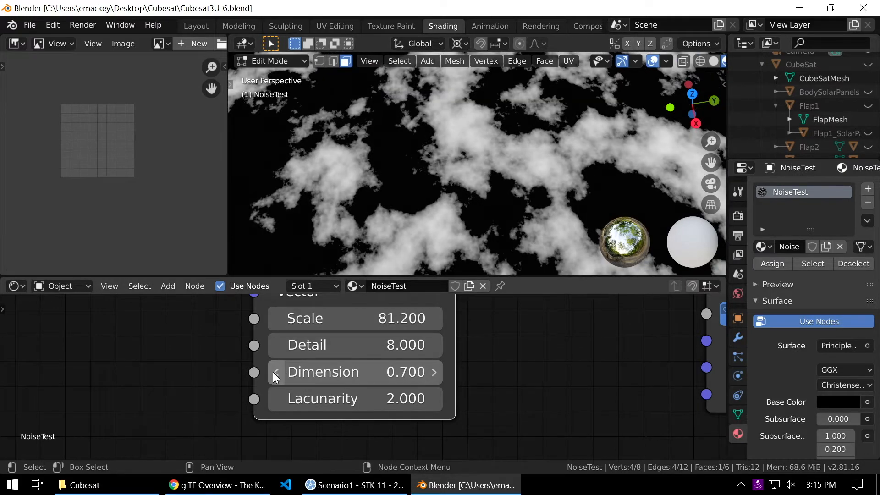
{"action": "left_click", "coordinate": [434, 372]}
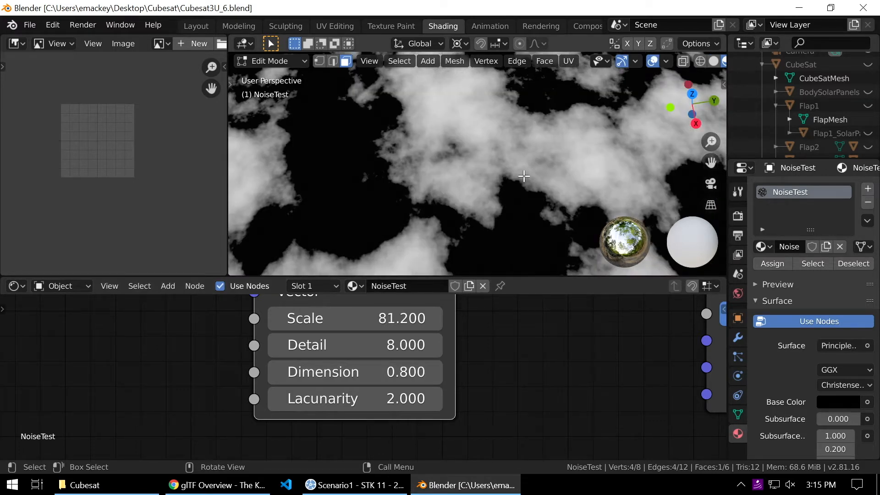
{"action": "left_click_drag", "start_coordinate": [339, 375], "coordinate": [417, 372]}
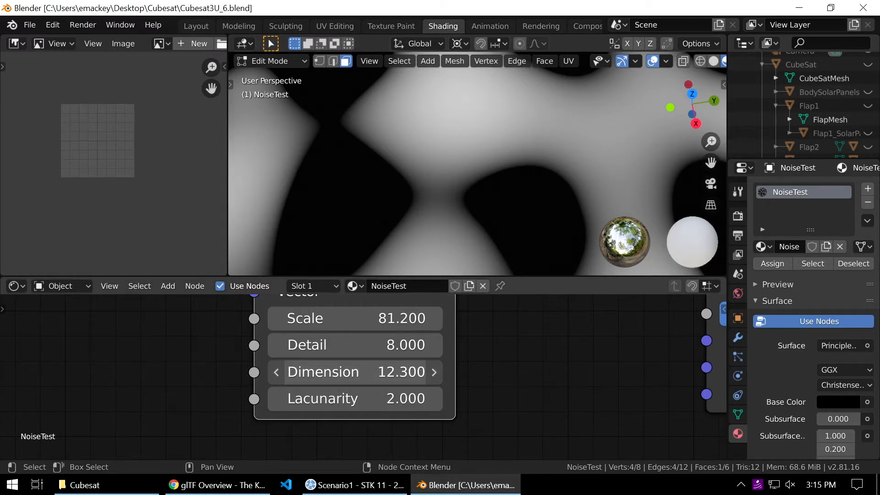
{"action": "key", "text": "BackSpace"}
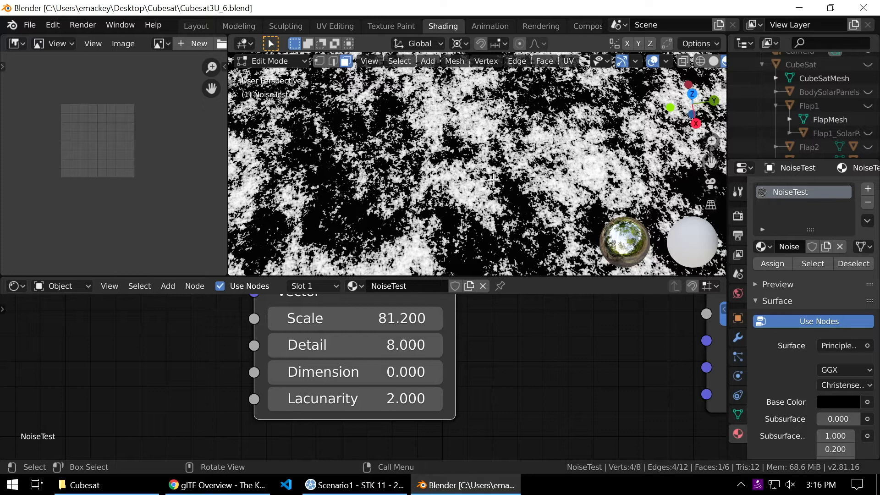
Set the Musgrave Texture node's Dimension to 0.700
{"action": "left_click", "coordinate": [436, 371]}
{"action": "left_click", "coordinate": [437, 372]}
{"action": "left_click", "coordinate": [437, 372]}
{"action": "left_click", "coordinate": [436, 372]}
{"action": "left_click", "coordinate": [436, 372]}
{"action": "left_click", "coordinate": [437, 372]}
{"action": "left_click", "coordinate": [437, 372]}
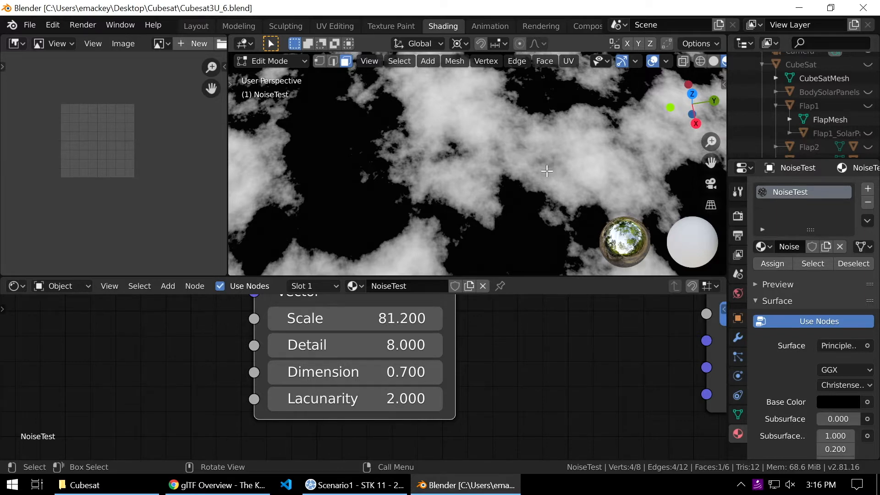
Move the Geometry and Musgrave Texture nodes away from the shader node to make room on the Emission link
{"action": "middle_click_drag", "start_coordinate": [557, 170], "coordinate": [547, 154]}
{"action": "scroll", "coordinate": [544, 154], "scroll_direction": "down", "scroll_amount": 5}
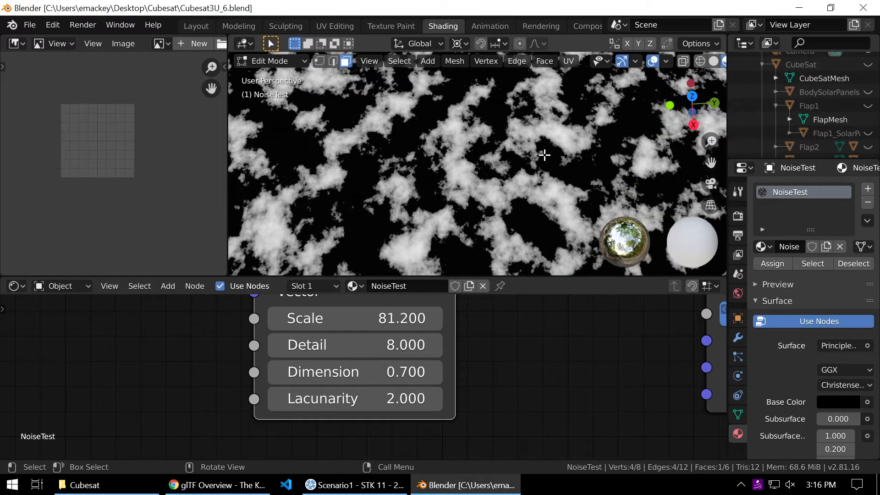
{"action": "scroll", "coordinate": [531, 184], "scroll_direction": "down", "scroll_amount": 1}
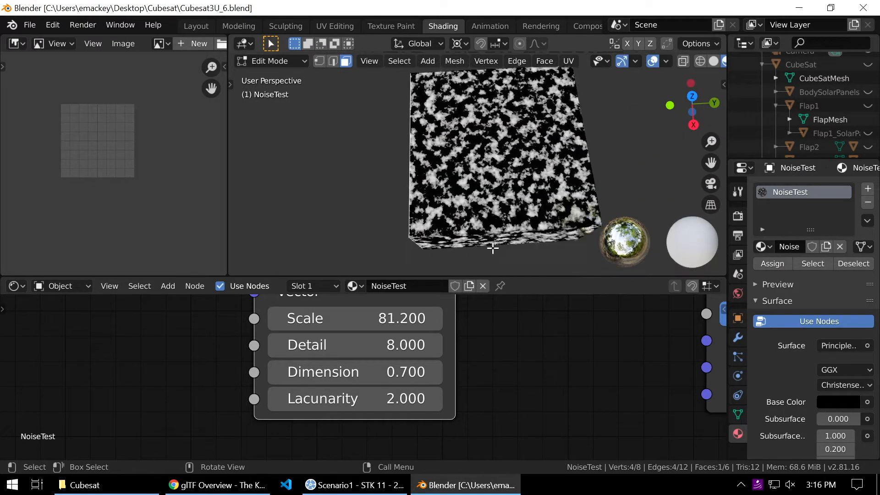
{"action": "scroll", "coordinate": [489, 381], "scroll_direction": "down", "scroll_amount": 4}
{"action": "scroll", "coordinate": [454, 392], "scroll_direction": "down", "scroll_amount": 2}
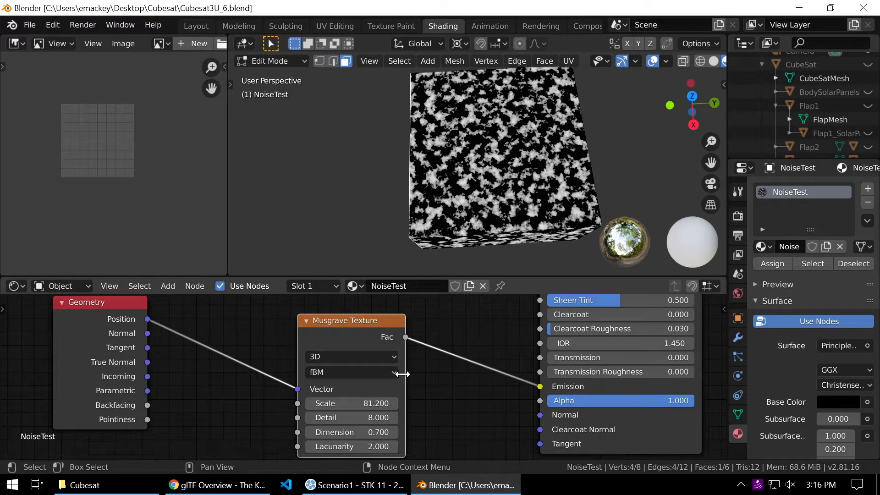
{"action": "left_click_drag", "start_coordinate": [151, 318], "coordinate": [107, 323]}
{"action": "left_click_drag", "start_coordinate": [352, 334], "coordinate": [231, 320]}
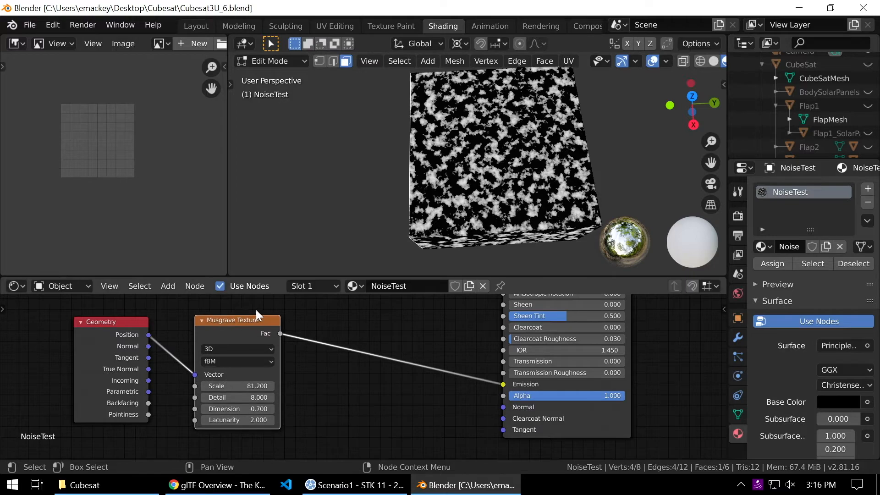
Add a Map Range node on the link between the Musgrave Texture's Fac output and the shader's Emission input
{"action": "scroll", "coordinate": [526, 164], "scroll_direction": "up", "scroll_amount": 8}
{"action": "scroll", "coordinate": [525, 163], "scroll_direction": "down", "scroll_amount": 6}
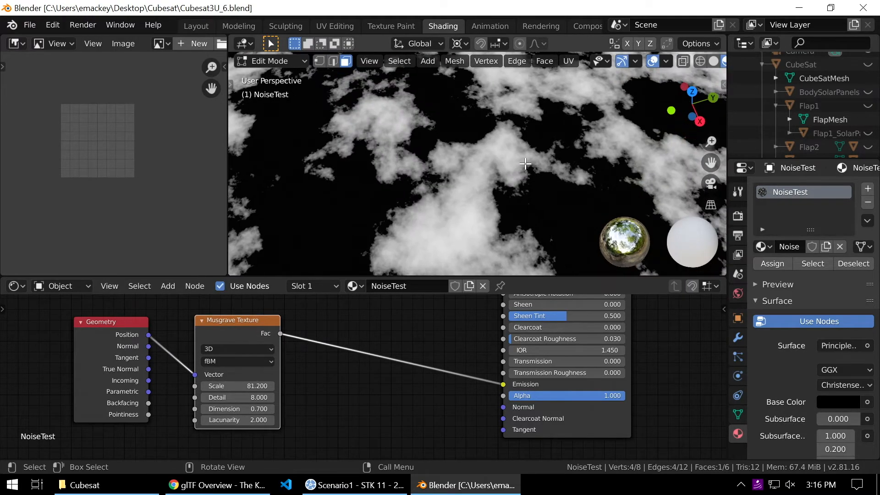
{"action": "scroll", "coordinate": [413, 307], "scroll_direction": "down", "scroll_amount": 1}
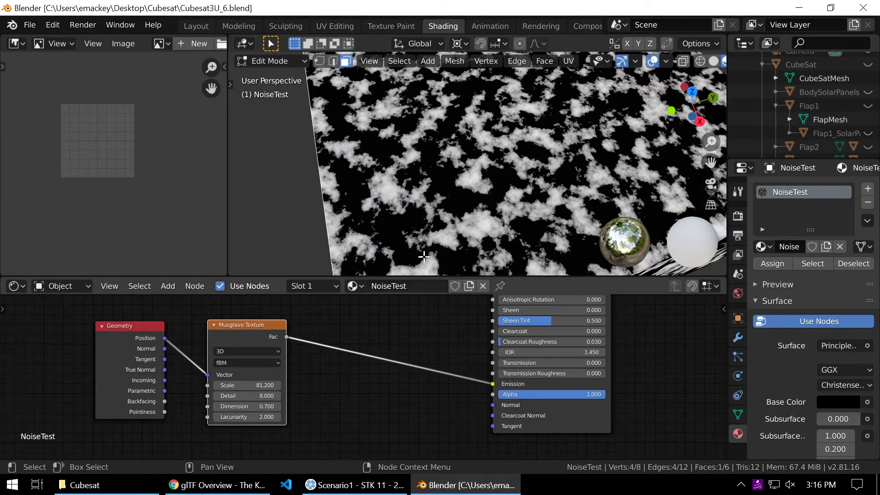
{"action": "scroll", "coordinate": [454, 206], "scroll_direction": "down", "scroll_amount": 3}
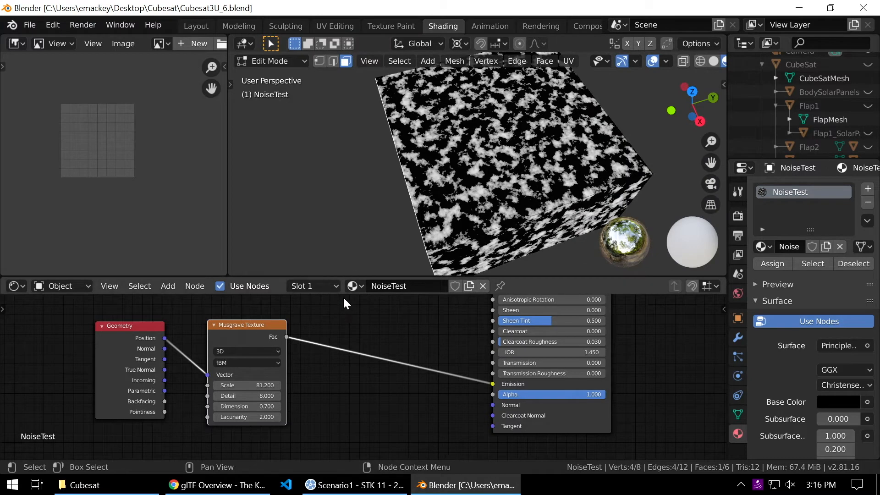
{"action": "middle_click_drag", "start_coordinate": [346, 307], "coordinate": [358, 318]}
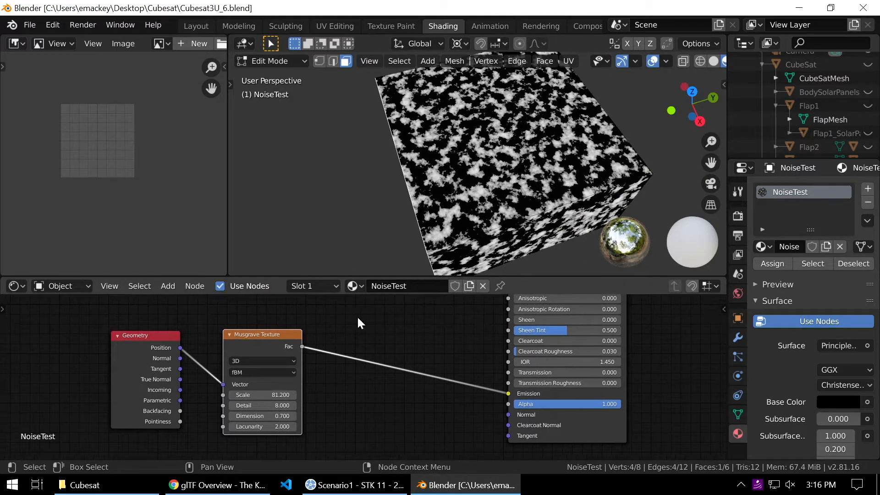
{"action": "left_click", "coordinate": [168, 286]}
{"action": "left_click", "coordinate": [179, 301]}
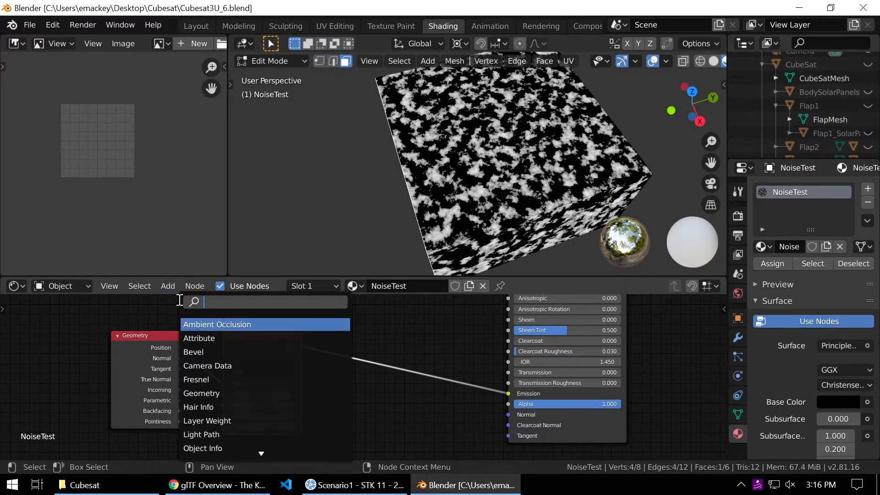
{"action": "type", "text": "range"}
{"action": "key", "text": "Return"}
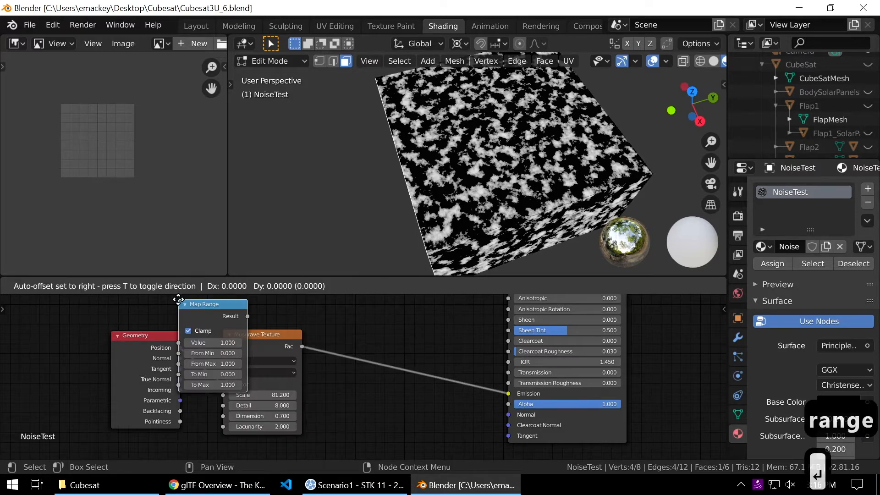
{"action": "left_click", "coordinate": [375, 351]}
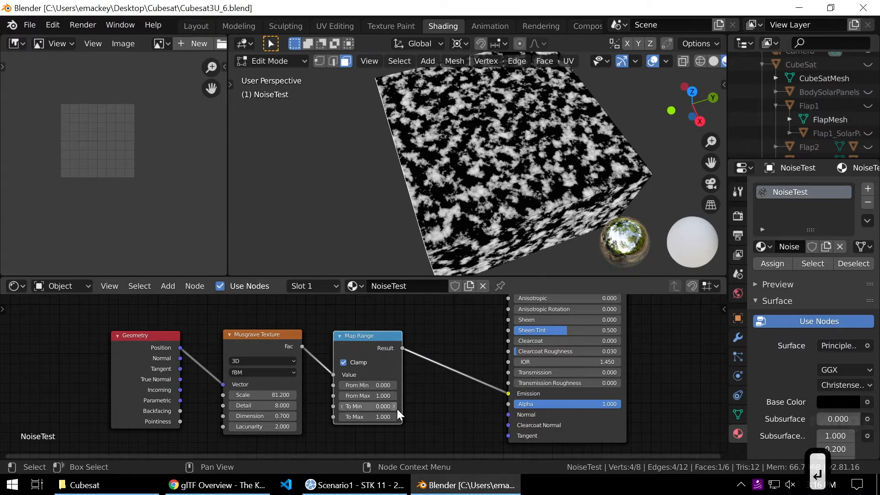
Set the Map Range node's From Min to -1.000
{"action": "scroll", "coordinate": [434, 402], "scroll_direction": "up", "scroll_amount": 5}
{"action": "scroll", "coordinate": [494, 364], "scroll_direction": "up", "scroll_amount": 2}
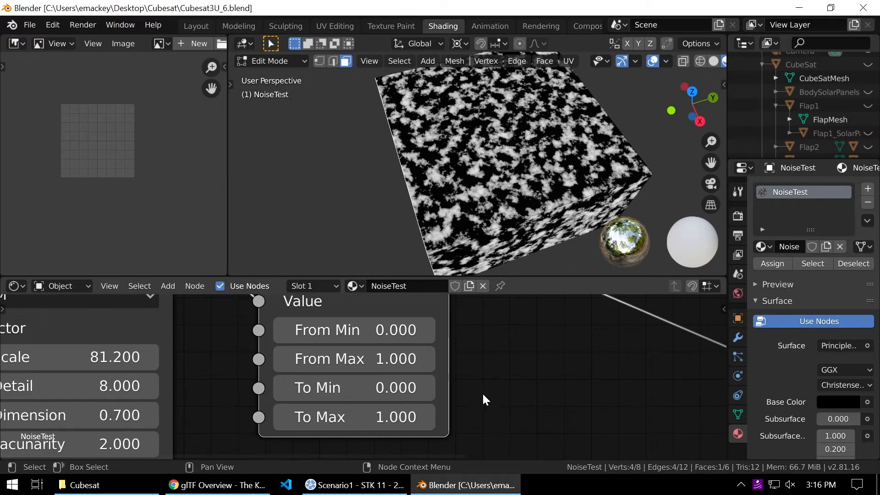
{"action": "scroll", "coordinate": [524, 151], "scroll_direction": "up", "scroll_amount": 4}
{"action": "scroll", "coordinate": [525, 151], "scroll_direction": "up", "scroll_amount": 3}
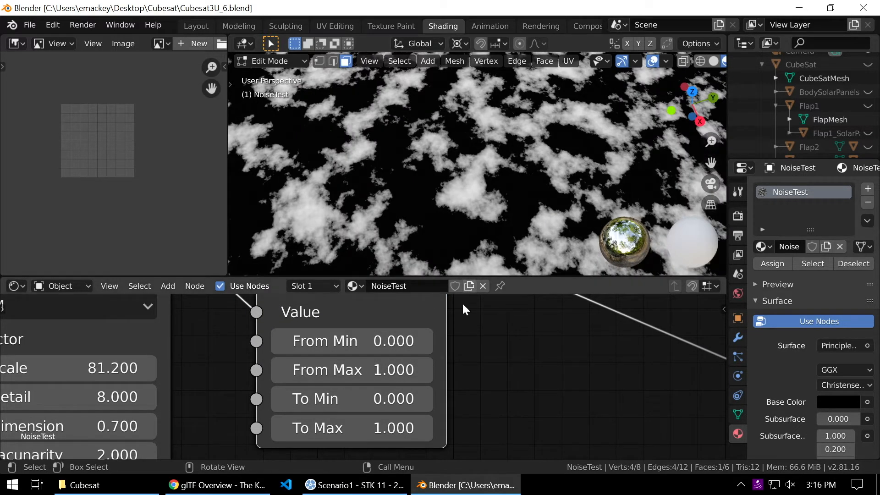
{"action": "left_click", "coordinate": [279, 342]}
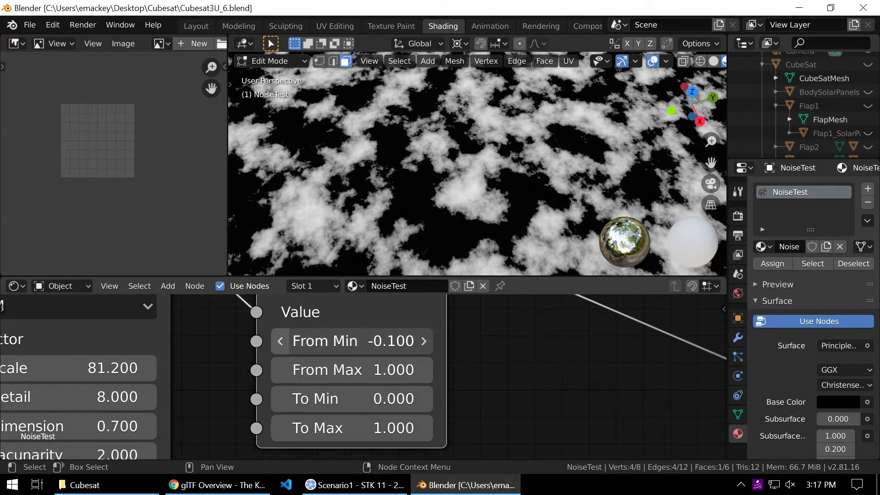
{"action": "left_click", "coordinate": [278, 341]}
{"action": "left_click", "coordinate": [278, 341]}
{"action": "left_click", "coordinate": [279, 341]}
{"action": "left_click", "coordinate": [278, 341]}
{"action": "left_click", "coordinate": [278, 341]}
{"action": "left_click", "coordinate": [279, 341]}
{"action": "left_click", "coordinate": [278, 341]}
{"action": "left_click", "coordinate": [279, 342]}
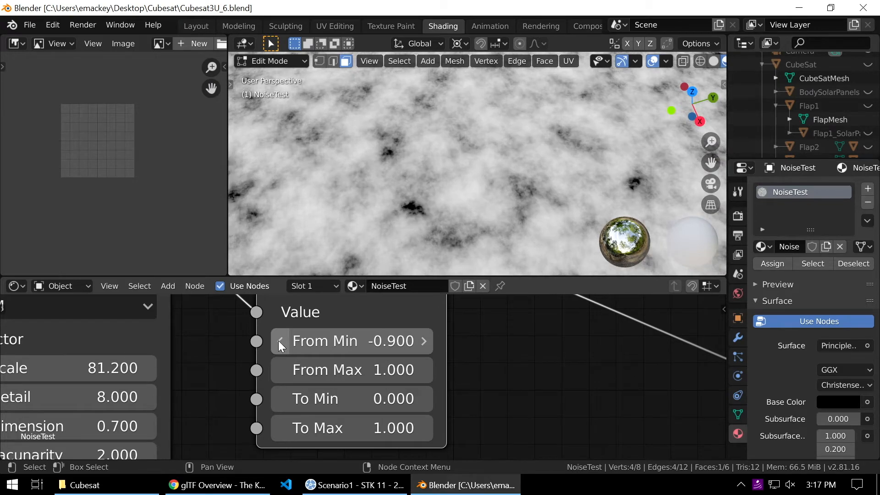
{"action": "left_click", "coordinate": [279, 341]}
Return the cube to Object Mode and inspect the remapped noise on its faces and the whole node chain
{"action": "middle_click_drag", "start_coordinate": [502, 195], "coordinate": [497, 181]}
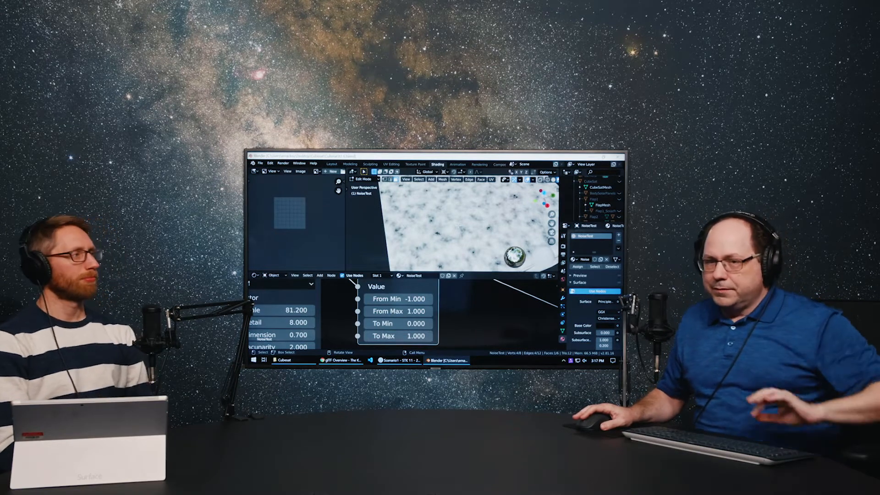
{"action": "scroll", "coordinate": [458, 225], "scroll_direction": "down", "scroll_amount": 3}
{"action": "middle_click_drag", "start_coordinate": [458, 226], "coordinate": [459, 221]}
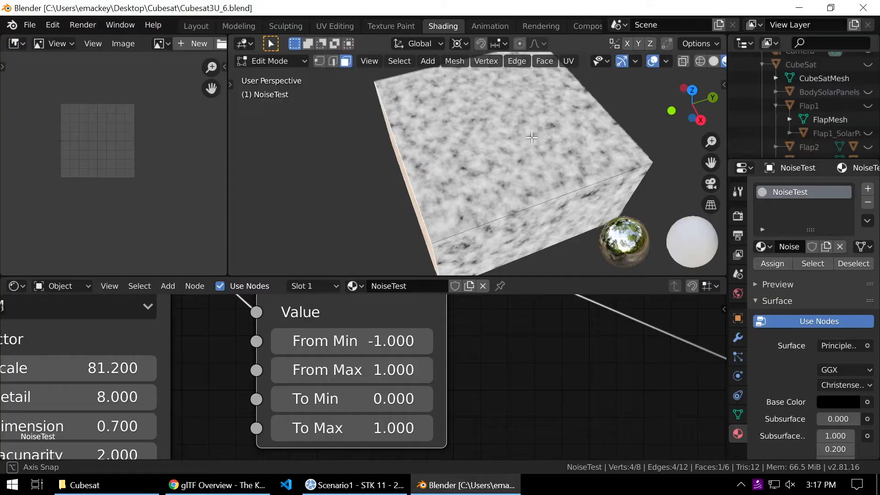
{"action": "mouse_move", "coordinate": [527, 146]}
{"action": "middle_mouse_down"}
{"action": "mouse_move", "coordinate": [540, 139]}
{"action": "mouse_move", "coordinate": [539, 160]}
{"action": "mouse_move", "coordinate": [545, 156]}
{"action": "mouse_move", "coordinate": [502, 182]}
{"action": "mouse_move", "coordinate": [509, 145]}
{"action": "mouse_move", "coordinate": [515, 154]}
{"action": "middle_mouse_up"}
{"action": "key", "text": "Tab"}
{"action": "scroll", "coordinate": [515, 154], "scroll_direction": "up", "scroll_amount": 6}
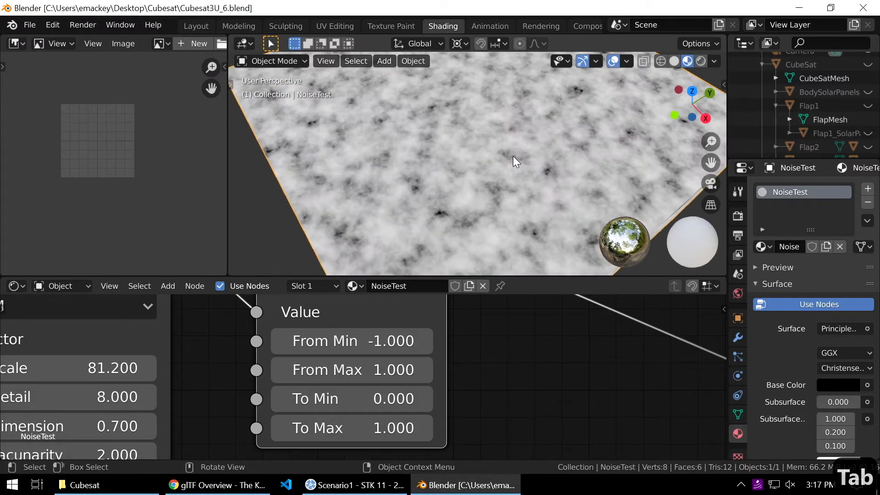
{"action": "scroll", "coordinate": [501, 150], "scroll_direction": "down", "scroll_amount": 6}
{"action": "scroll", "coordinate": [495, 342], "scroll_direction": "down", "scroll_amount": 6}
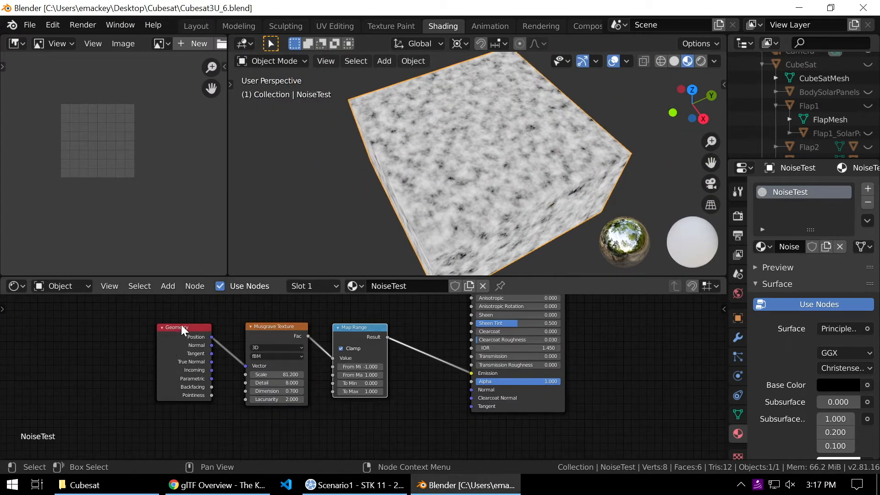
Move the Geometry node farther from the Musgrave Texture node to make room on their link
{"action": "left_click_drag", "start_coordinate": [182, 328], "coordinate": [92, 331]}
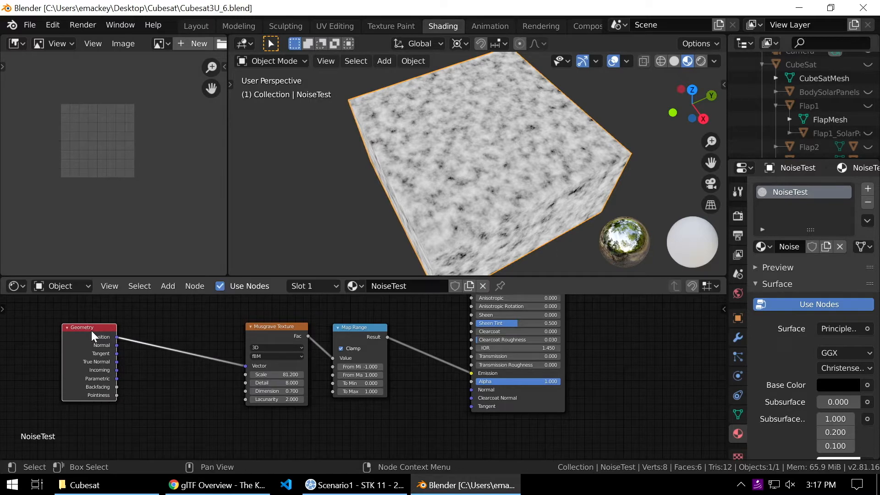
{"action": "scroll", "coordinate": [109, 351], "scroll_direction": "up", "scroll_amount": 2}
{"action": "middle_click_drag", "start_coordinate": [140, 359], "coordinate": [248, 356]}
{"action": "scroll", "coordinate": [244, 352], "scroll_direction": "down", "scroll_amount": 1}
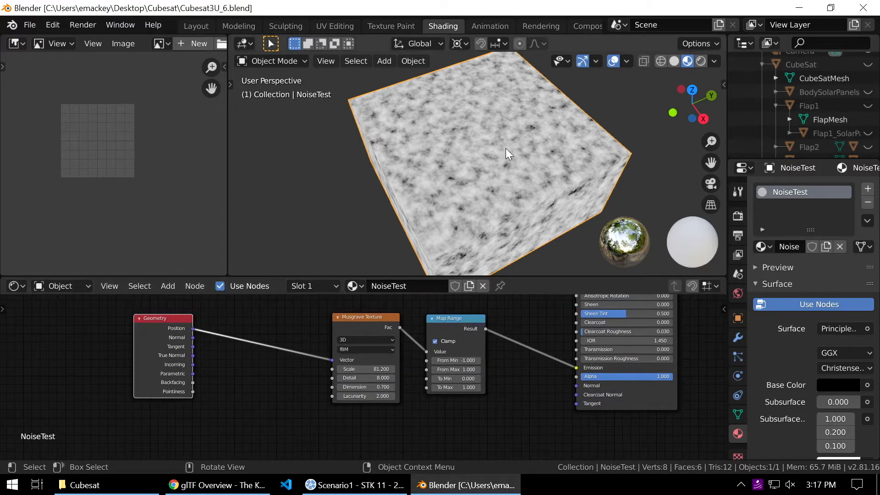
Add a Vector Math node on the link between the Geometry node's Position output and the Musgrave Texture's Vector input
{"action": "left_click", "coordinate": [168, 285]}
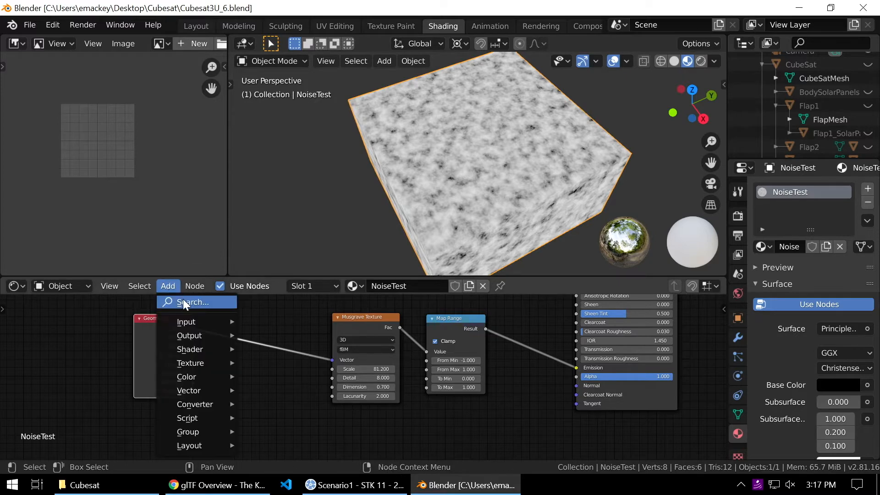
{"action": "left_click", "coordinate": [183, 299]}
{"action": "type", "text": "vector"}
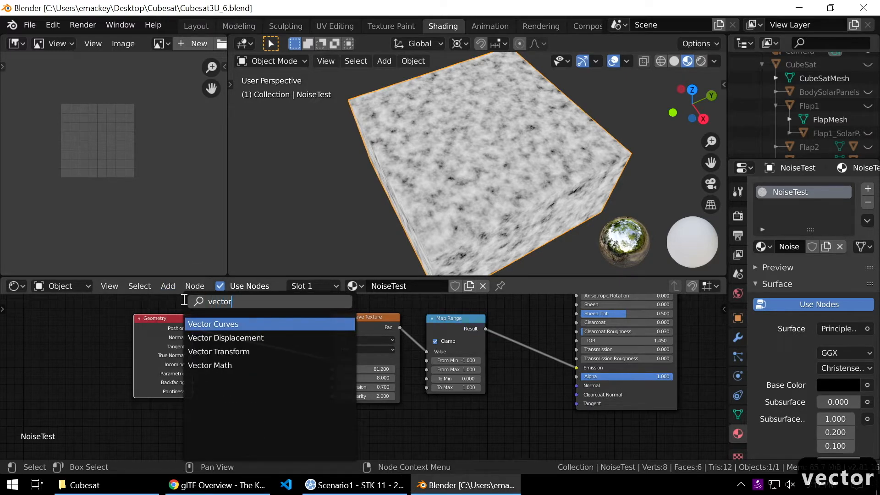
{"action": "left_click", "coordinate": [225, 365]}
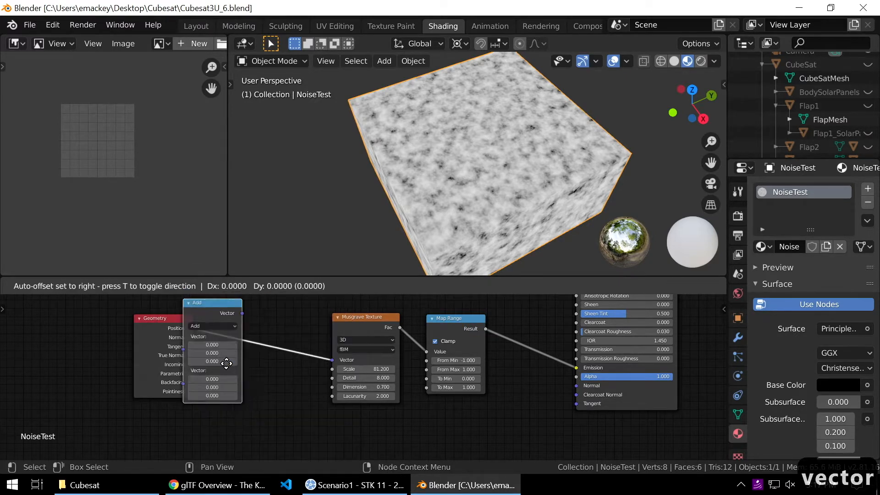
{"action": "left_click", "coordinate": [297, 387]}
{"action": "scroll", "coordinate": [298, 392], "scroll_direction": "up", "scroll_amount": 2}
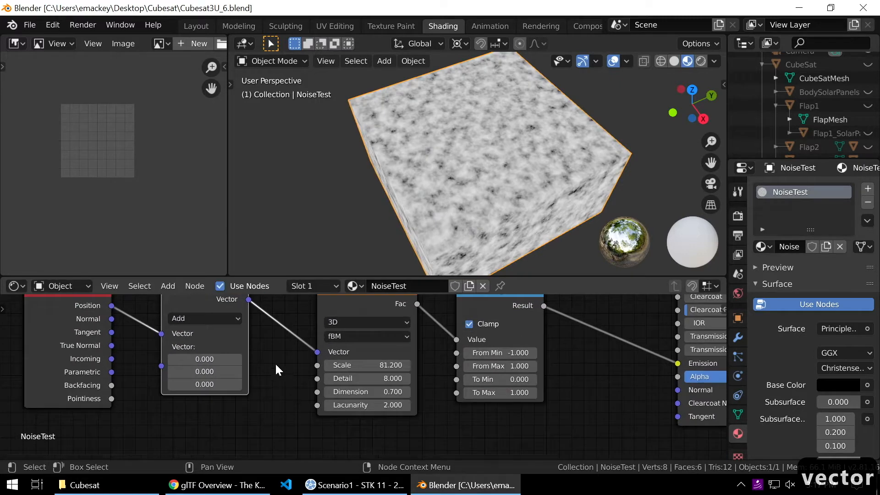
Switch the Vector Math node to Multiply with a vector of 1.000, 1.000, 1.000 and line it up with its neighbours
{"action": "left_click", "coordinate": [220, 353]}
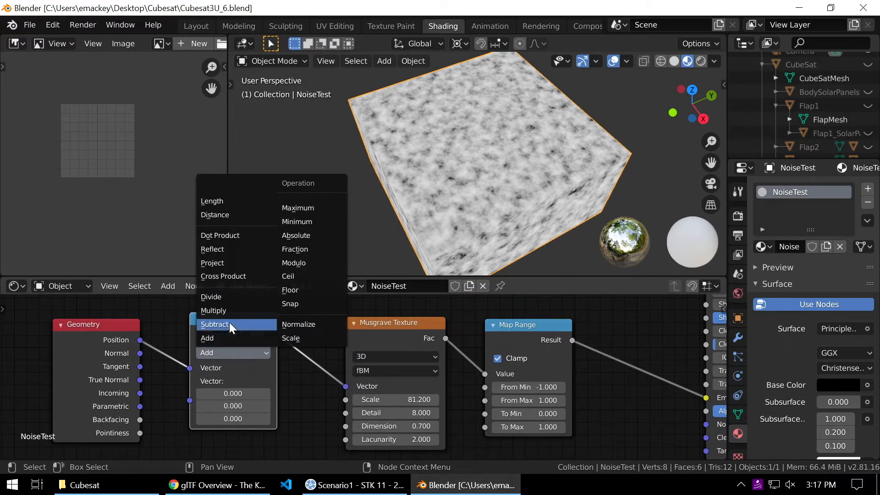
{"action": "left_click", "coordinate": [228, 308]}
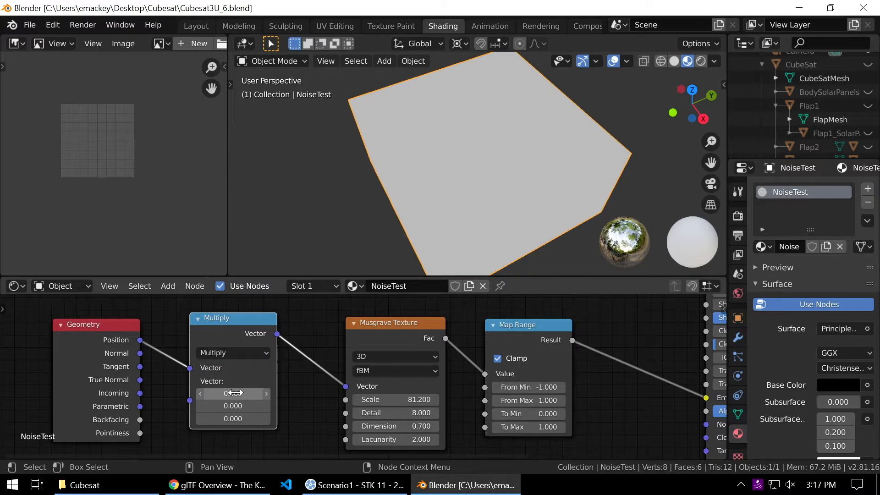
{"action": "type", "text": "1"}
{"action": "key", "text": "Tab"}
{"action": "type", "text": "1"}
{"action": "key", "text": "Tab"}
{"action": "type", "text": "1"}
{"action": "key", "text": "Return"}
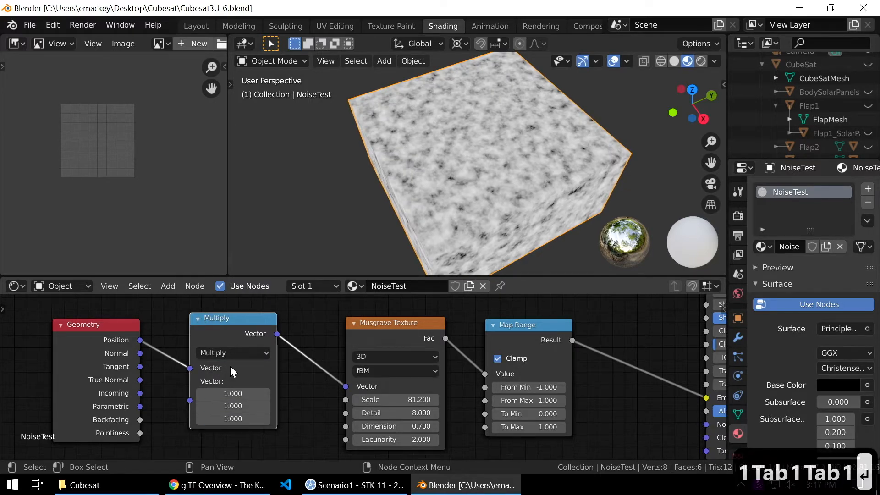
{"action": "scroll", "coordinate": [230, 364], "scroll_direction": "up", "scroll_amount": 1}
{"action": "left_click_drag", "start_coordinate": [221, 312], "coordinate": [223, 324]}
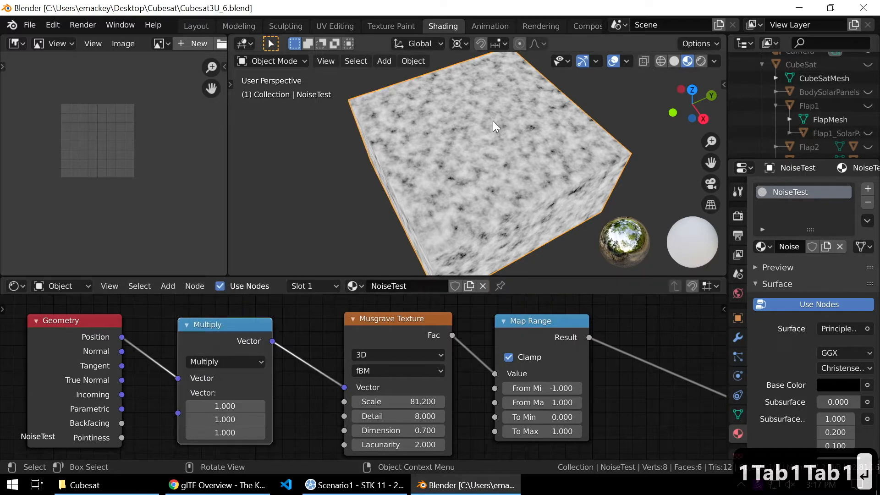
Set the X component of the Multiply node's vector to 0.100 to stretch the noise along one axis
{"action": "scroll", "coordinate": [482, 139], "scroll_direction": "up", "scroll_amount": 5}
{"action": "scroll", "coordinate": [414, 202], "scroll_direction": "down", "scroll_amount": 1}
{"action": "middle_click_drag", "start_coordinate": [296, 382], "coordinate": [333, 369]}
{"action": "scroll", "coordinate": [344, 389], "scroll_direction": "up", "scroll_amount": 1}
{"action": "mouse_move", "coordinate": [255, 397]}
{"action": "left_mouse_down"}
{"action": "mouse_move", "coordinate": [265, 397]}
{"action": "mouse_move", "coordinate": [229, 397]}
{"action": "mouse_move", "coordinate": [239, 397]}
{"action": "left_mouse_up"}
{"action": "left_click", "coordinate": [215, 397]}
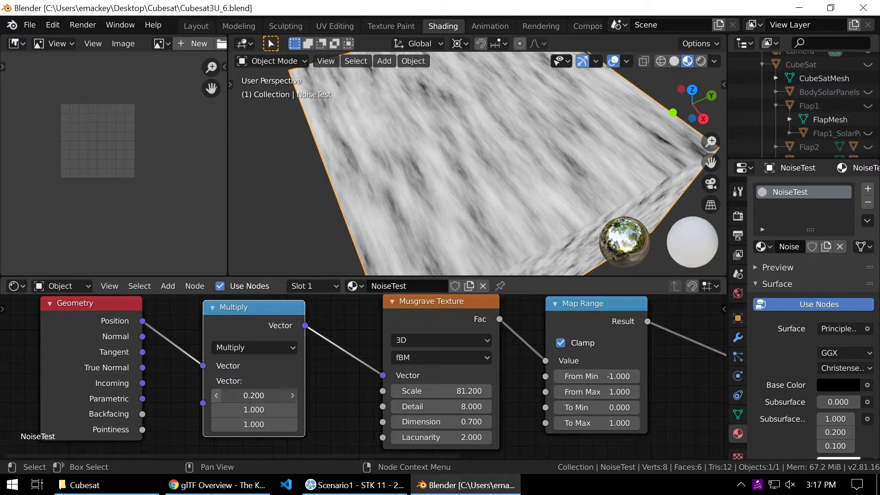
{"action": "left_click", "coordinate": [216, 397]}
{"action": "scroll", "coordinate": [472, 203], "scroll_direction": "down", "scroll_amount": 2}
{"action": "scroll", "coordinate": [472, 204], "scroll_direction": "up", "scroll_amount": 1}
Set the Y component of the Multiply node's vector to 10
{"action": "left_click", "coordinate": [256, 409]}
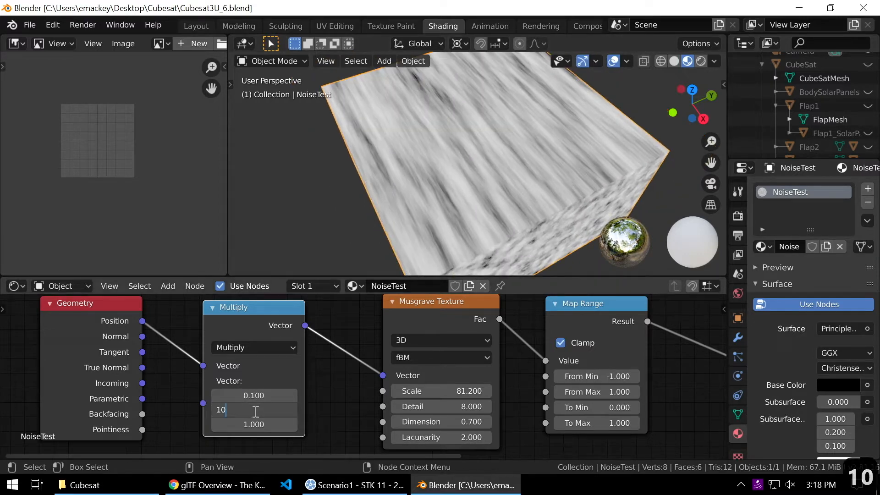
{"action": "type", "text": "10"}
{"action": "key", "text": "Return"}
Inspect the streaks on the cube's faces and set the Musgrave Texture's Scale to 125.200
{"action": "scroll", "coordinate": [493, 213], "scroll_direction": "down", "scroll_amount": 2}
{"action": "middle_click_drag", "start_coordinate": [493, 213], "coordinate": [539, 152]}
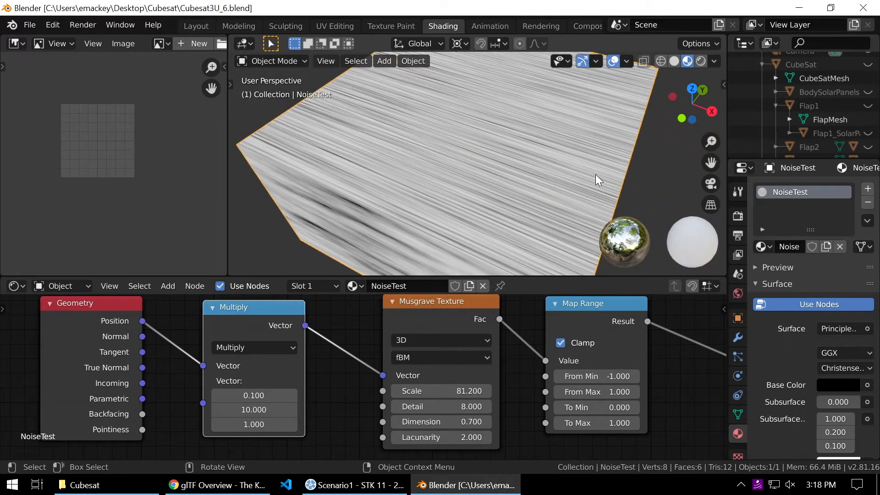
{"action": "middle_click_drag", "start_coordinate": [491, 186], "coordinate": [460, 151]}
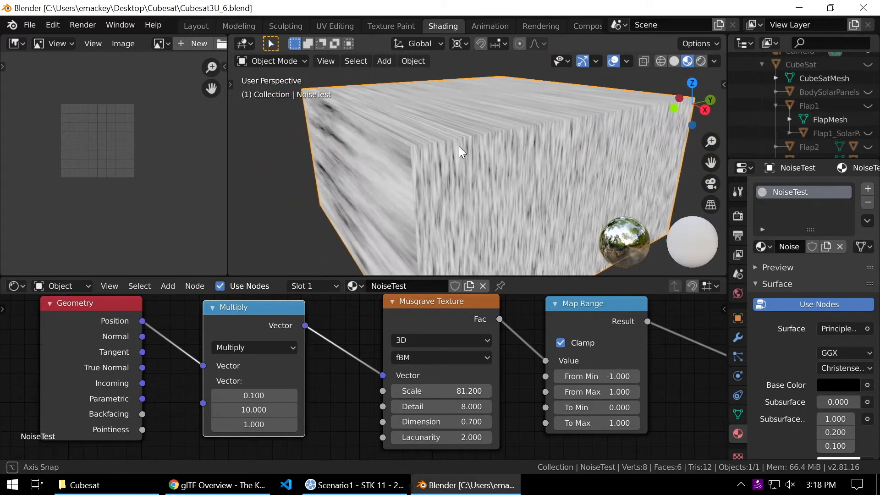
{"action": "left_click_drag", "start_coordinate": [440, 390], "coordinate": [473, 391]}
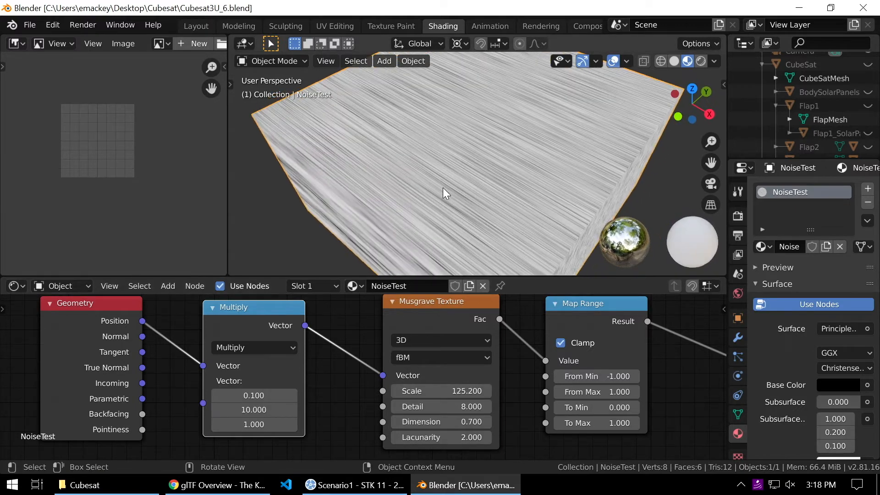
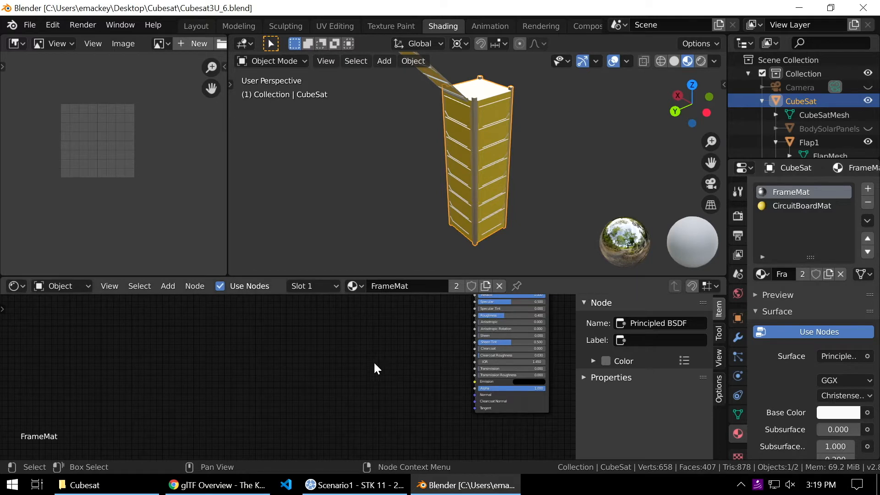
Paste the Brushed Metal node frame into the CubeSat's FrameMat material and place it beside the Principled BSDF
{"action": "key", "text": "ctrl+v"}
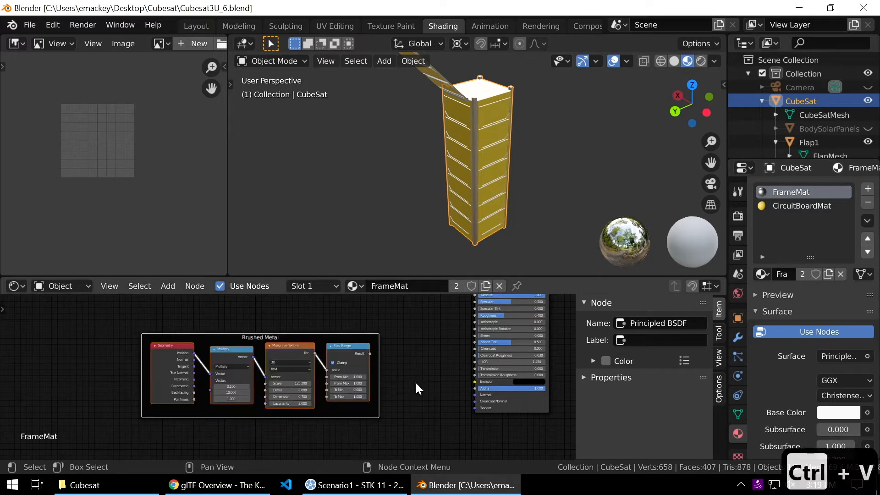
{"action": "left_click_drag", "start_coordinate": [290, 337], "coordinate": [341, 319]}
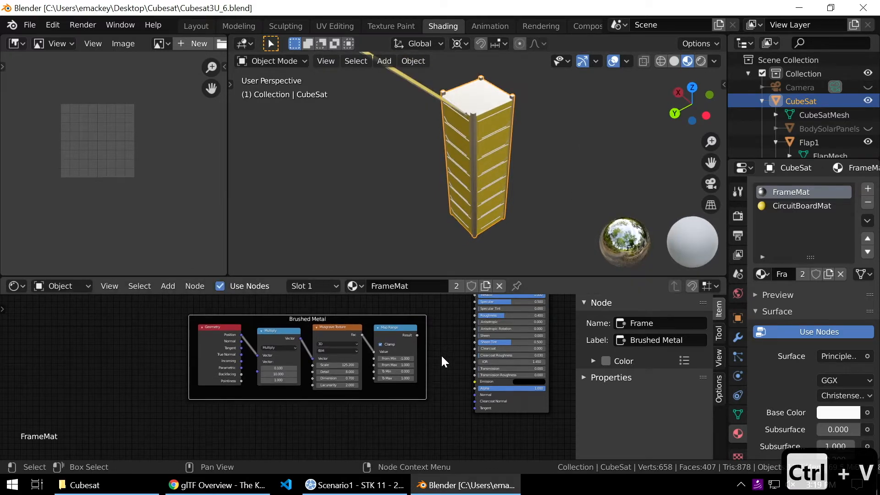
{"action": "scroll", "coordinate": [444, 362], "scroll_direction": "up", "scroll_amount": 3}
{"action": "scroll", "coordinate": [440, 394], "scroll_direction": "up", "scroll_amount": 2}
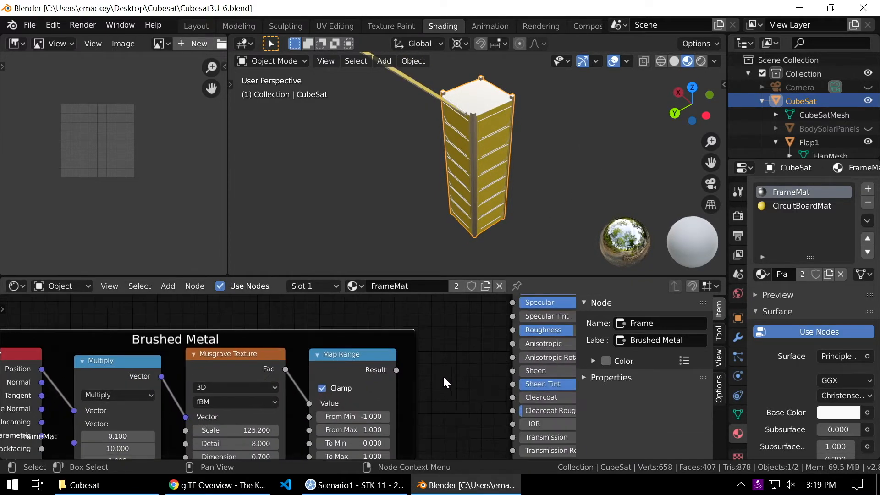
{"action": "left_click_drag", "start_coordinate": [160, 346], "coordinate": [164, 310]}
Connect the Map Range's Result to the Principled BSDF's Roughness input and inspect the brushed effect on the CubeSat's top face
{"action": "left_click_drag", "start_coordinate": [390, 343], "coordinate": [503, 338]}
{"action": "mouse_move", "coordinate": [550, 115]}
{"action": "middle_mouse_down"}
{"action": "mouse_move", "coordinate": [466, 136]}
{"action": "mouse_move", "coordinate": [472, 202]}
{"action": "mouse_move", "coordinate": [445, 206]}
{"action": "mouse_move", "coordinate": [455, 195]}
{"action": "mouse_move", "coordinate": [447, 168]}
{"action": "middle_mouse_up"}
{"action": "scroll", "coordinate": [464, 138], "scroll_direction": "up", "scroll_amount": 4}
{"action": "scroll", "coordinate": [467, 205], "scroll_direction": "up", "scroll_amount": 3}
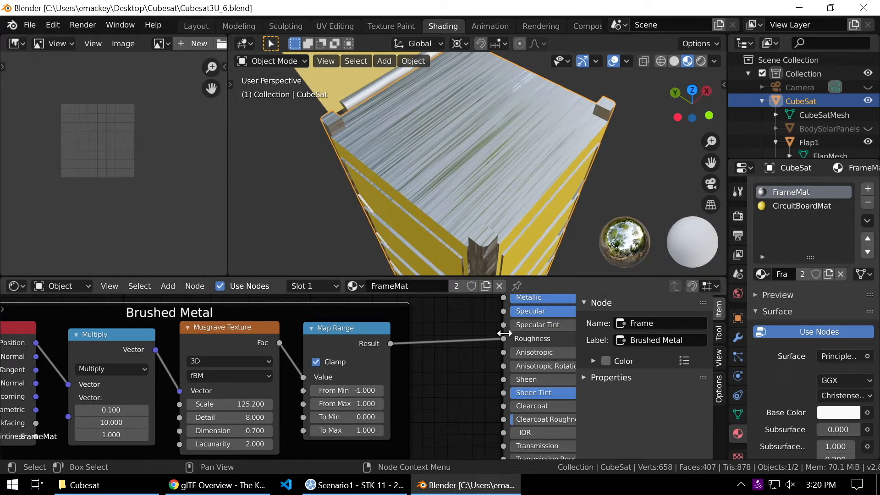
Disconnect the Roughness input and try uniform Roughness values such as 0.058 and 0.191 to compare reflections on the CubeSat's top
{"action": "middle_click_drag", "start_coordinate": [502, 336], "coordinate": [447, 351]}
{"action": "left_click_drag", "start_coordinate": [438, 350], "coordinate": [415, 358]}
{"action": "left_click_drag", "start_coordinate": [488, 348], "coordinate": [443, 349]}
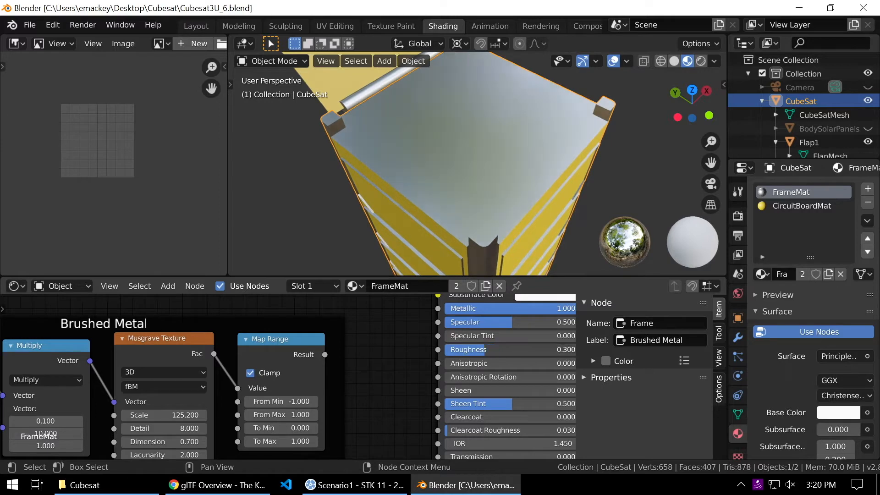
{"action": "left_click", "coordinate": [714, 60]}
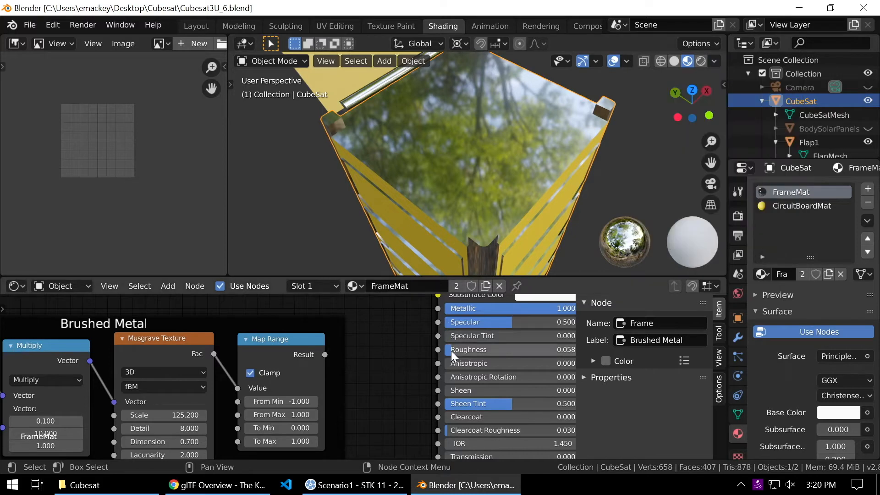
{"action": "left_click_drag", "start_coordinate": [457, 350], "coordinate": [470, 350]}
{"action": "middle_click_drag", "start_coordinate": [470, 102], "coordinate": [457, 95]}
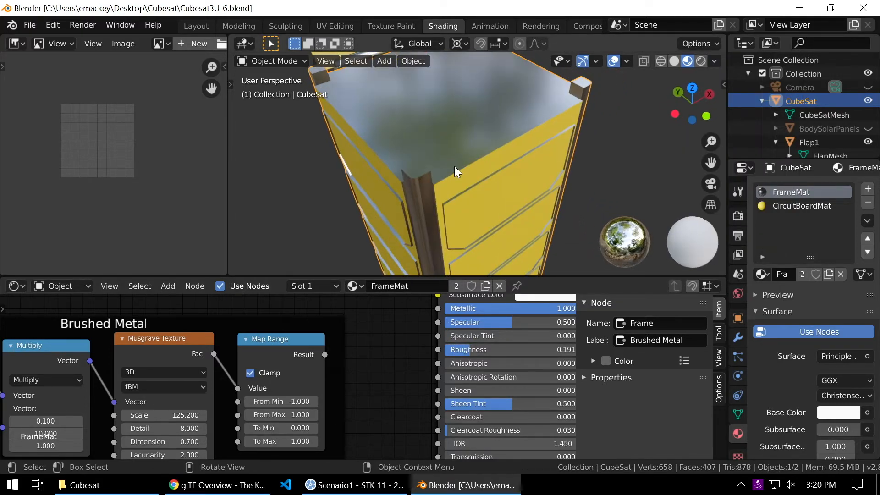
{"action": "middle_click_drag", "start_coordinate": [454, 167], "coordinate": [463, 171]}
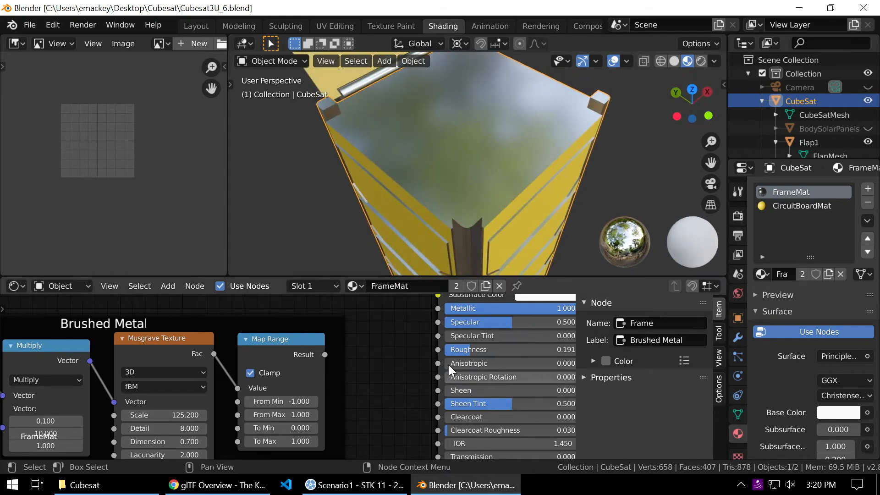
Reconnect the Map Range's Result to the shader's Roughness input and check the CubeSat's top face
{"action": "mouse_move", "coordinate": [326, 354]}
{"action": "left_mouse_down"}
{"action": "mouse_move", "coordinate": [434, 364]}
{"action": "mouse_move", "coordinate": [439, 349]}
{"action": "left_mouse_up"}
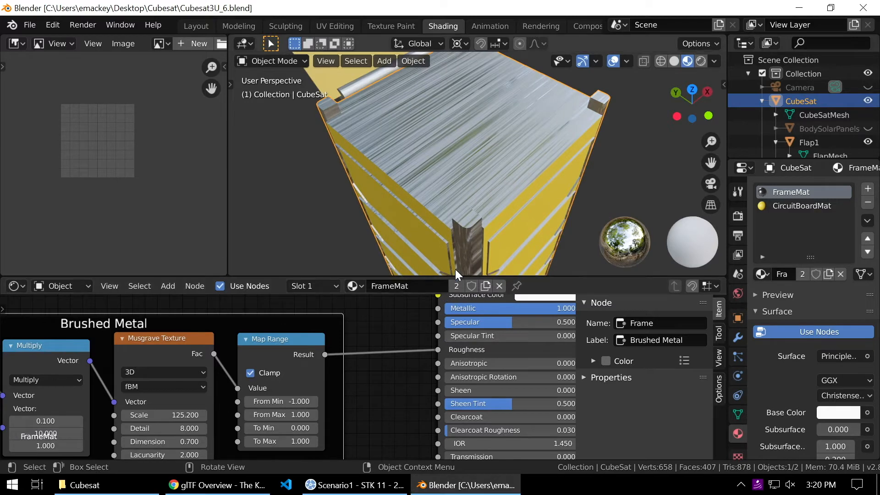
{"action": "middle_click_drag", "start_coordinate": [494, 172], "coordinate": [480, 160]}
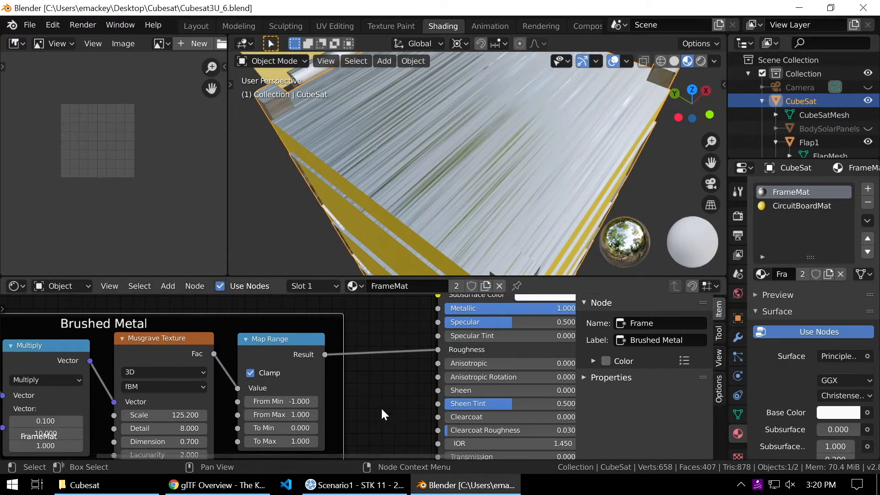
Set the Map Range node's To Max to 0.300 and view the glossier reflections on the CubeSat
{"action": "scroll", "coordinate": [387, 406], "scroll_direction": "up", "scroll_amount": 5}
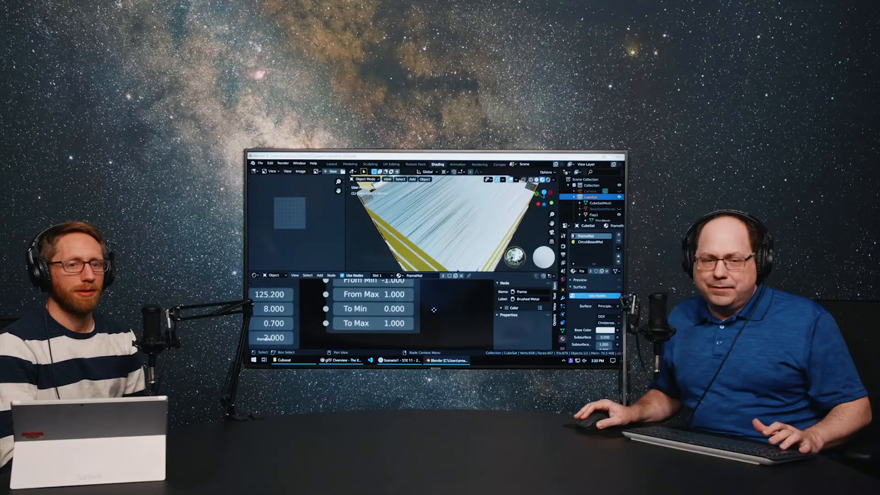
{"action": "middle_click_drag", "start_coordinate": [410, 383], "coordinate": [443, 392]}
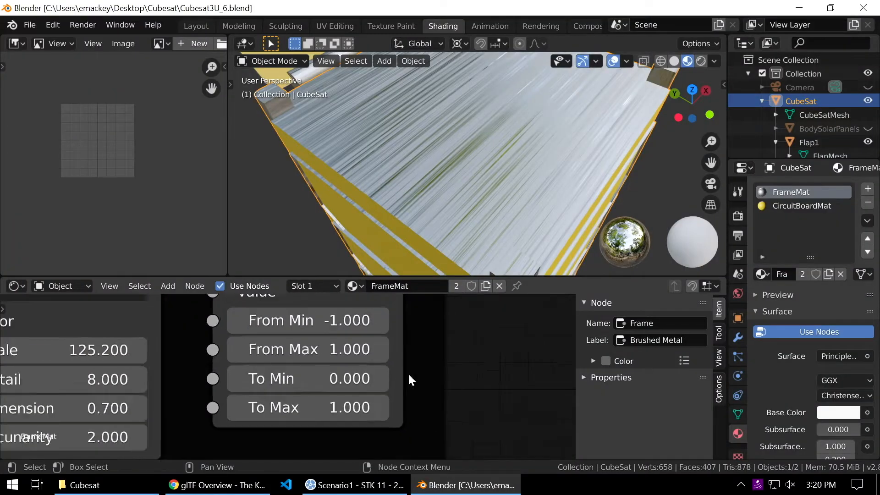
{"action": "middle_click_drag", "start_coordinate": [408, 379], "coordinate": [413, 352]}
{"action": "scroll", "coordinate": [431, 389], "scroll_direction": "up", "scroll_amount": 3}
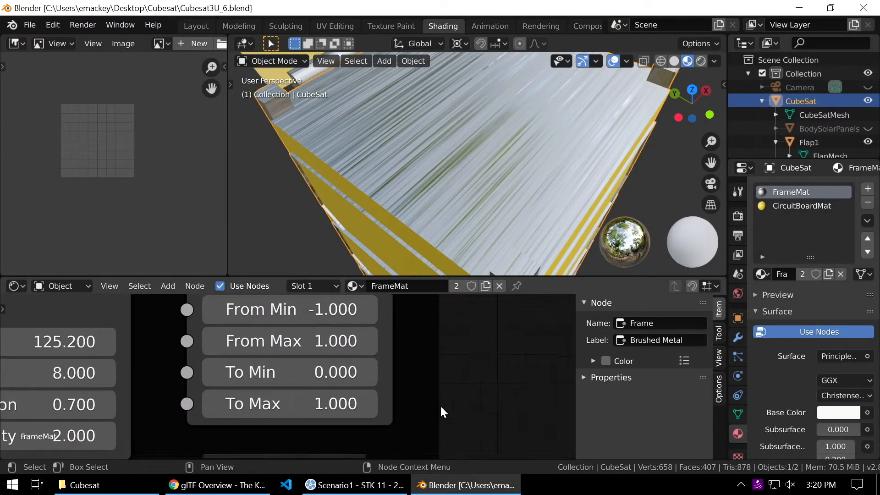
{"action": "middle_click_drag", "start_coordinate": [416, 385], "coordinate": [413, 402]}
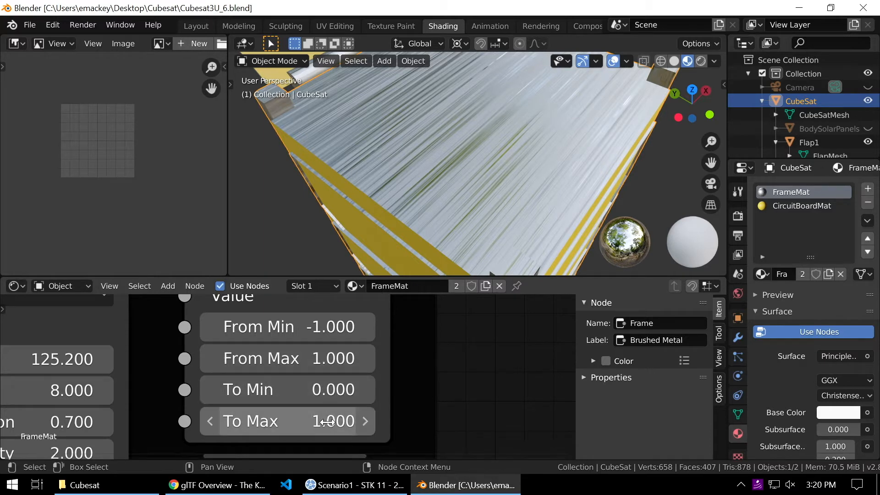
{"action": "left_click_drag", "start_coordinate": [325, 422], "coordinate": [293, 422]}
{"action": "mouse_move", "coordinate": [452, 215]}
{"action": "middle_mouse_down"}
{"action": "mouse_move", "coordinate": [442, 211]}
{"action": "mouse_move", "coordinate": [454, 220]}
{"action": "middle_mouse_up"}
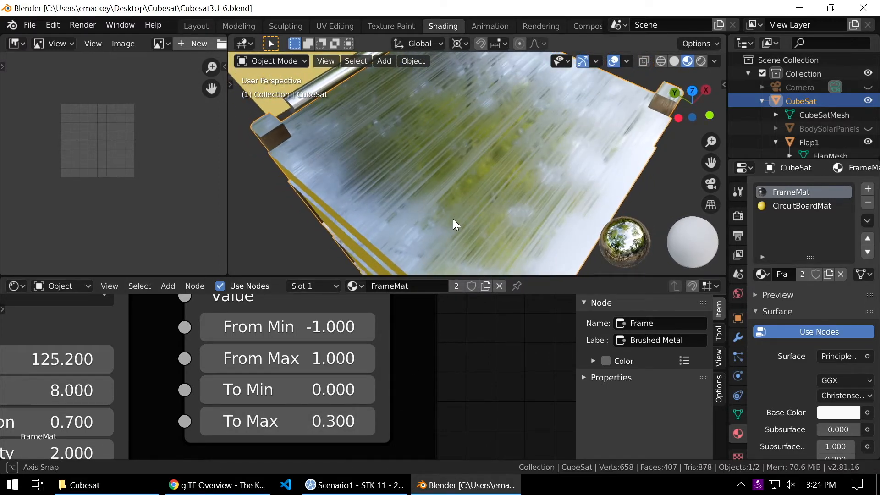
Refine the Map Range's output range to To Min 0.200 and To Max 0.400, checking the CubeSat's brushed reflections
{"action": "left_click", "coordinate": [365, 422]}
{"action": "left_click", "coordinate": [365, 422]}
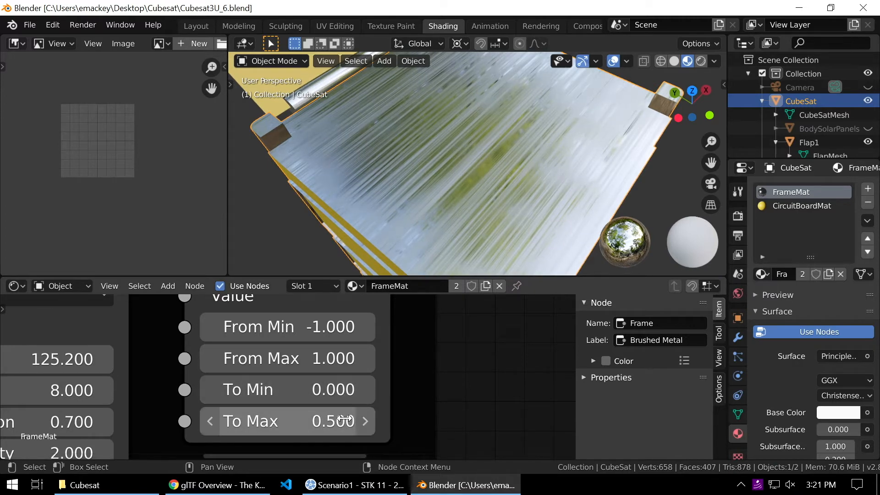
{"action": "left_click", "coordinate": [368, 388]}
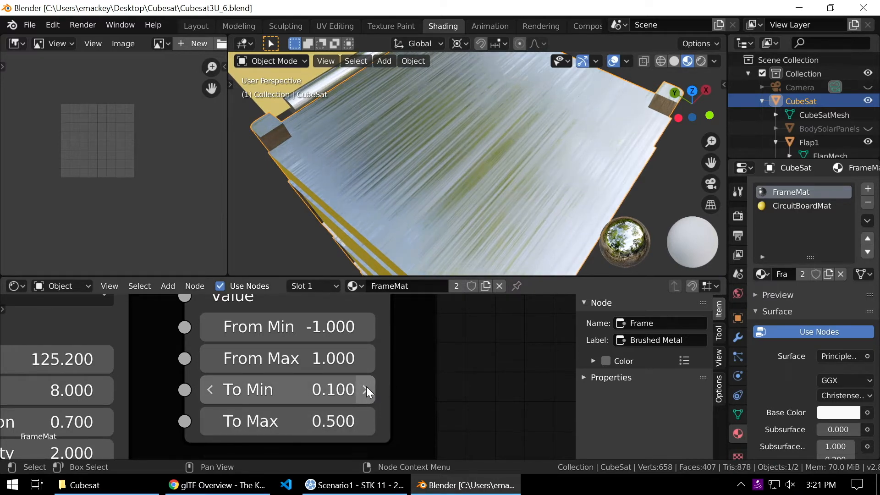
{"action": "left_click", "coordinate": [366, 388]}
{"action": "left_click", "coordinate": [367, 389]}
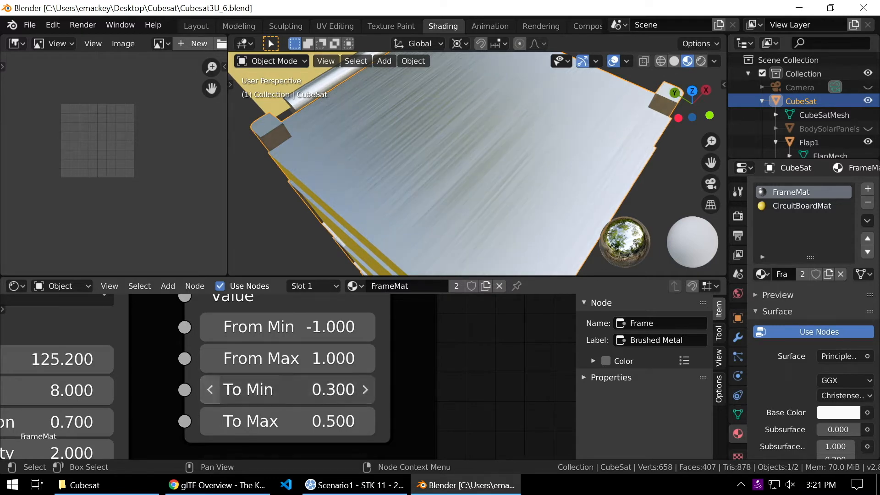
{"action": "left_click", "coordinate": [210, 389]}
{"action": "left_click", "coordinate": [208, 420]}
{"action": "middle_click_drag", "start_coordinate": [621, 157], "coordinate": [584, 160]}
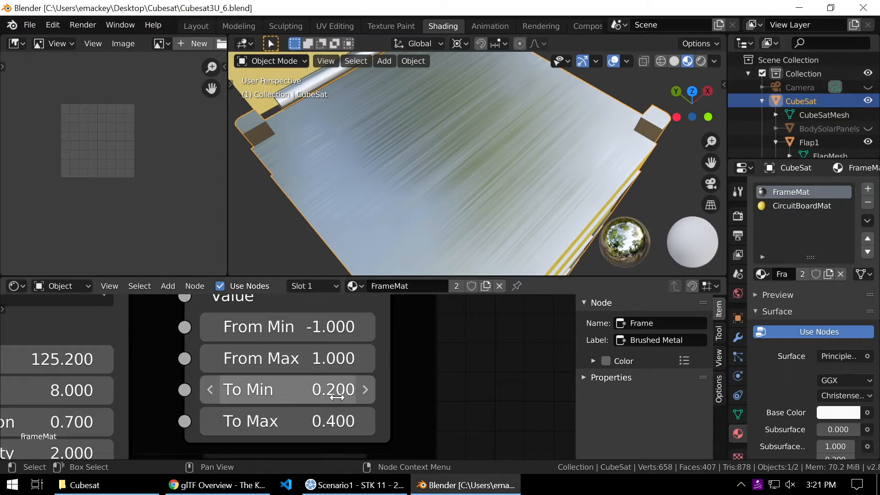
Try the Map Range node's To Max at 0.300 to compare the reflections, and restore it to 0.400
{"action": "mouse_move", "coordinate": [423, 172]}
{"action": "middle_mouse_down"}
{"action": "mouse_move", "coordinate": [441, 173]}
{"action": "mouse_move", "coordinate": [425, 169]}
{"action": "mouse_move", "coordinate": [425, 177]}
{"action": "mouse_move", "coordinate": [430, 171]}
{"action": "middle_mouse_up"}
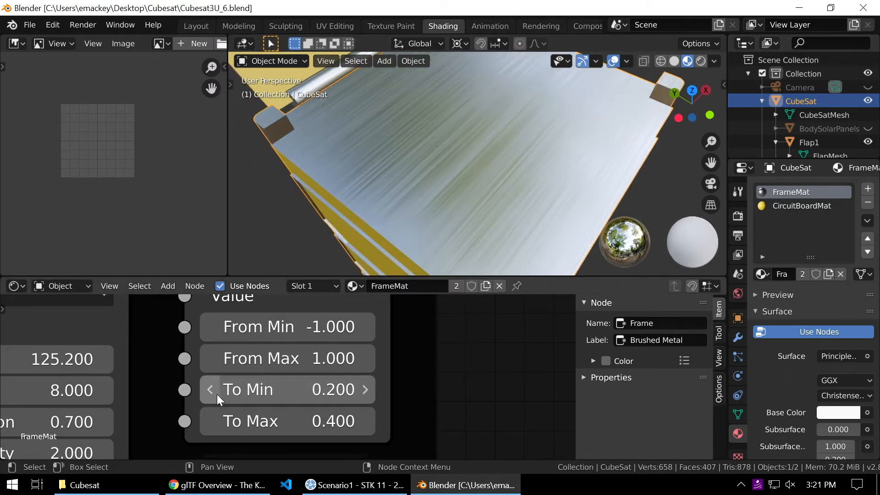
{"action": "left_click", "coordinate": [212, 421]}
{"action": "mouse_move", "coordinate": [414, 202]}
{"action": "middle_mouse_down"}
{"action": "mouse_move", "coordinate": [401, 202]}
{"action": "mouse_move", "coordinate": [414, 212]}
{"action": "mouse_move", "coordinate": [418, 202]}
{"action": "middle_mouse_up"}
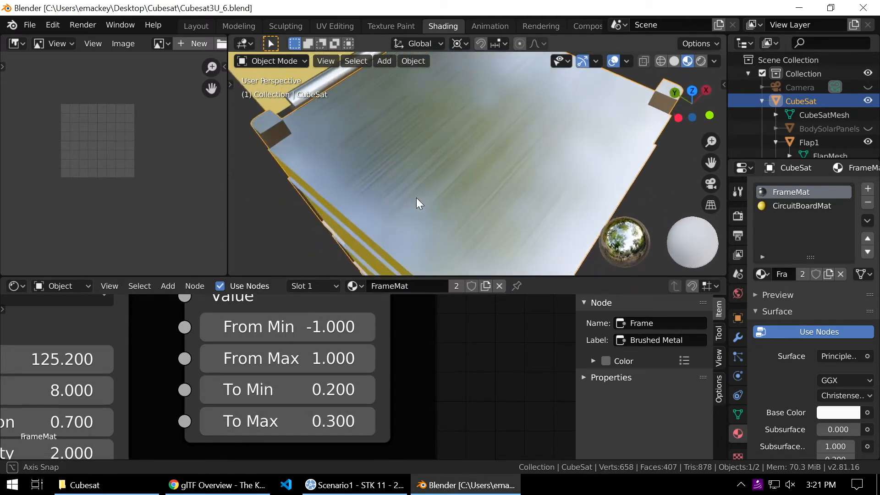
{"action": "left_click", "coordinate": [365, 420]}
{"action": "mouse_move", "coordinate": [432, 209]}
{"action": "middle_mouse_down"}
{"action": "mouse_move", "coordinate": [435, 199]}
{"action": "mouse_move", "coordinate": [494, 222]}
{"action": "mouse_move", "coordinate": [458, 218]}
{"action": "mouse_move", "coordinate": [535, 233]}
{"action": "mouse_move", "coordinate": [433, 192]}
{"action": "mouse_move", "coordinate": [439, 204]}
{"action": "mouse_move", "coordinate": [435, 197]}
{"action": "mouse_move", "coordinate": [458, 199]}
{"action": "mouse_move", "coordinate": [326, 175]}
{"action": "mouse_move", "coordinate": [475, 216]}
{"action": "mouse_move", "coordinate": [440, 144]}
{"action": "mouse_move", "coordinate": [419, 138]}
{"action": "mouse_move", "coordinate": [443, 173]}
{"action": "mouse_move", "coordinate": [384, 162]}
{"action": "mouse_move", "coordinate": [485, 170]}
{"action": "mouse_move", "coordinate": [474, 154]}
{"action": "mouse_move", "coordinate": [395, 149]}
{"action": "mouse_move", "coordinate": [386, 133]}
{"action": "mouse_move", "coordinate": [414, 143]}
{"action": "mouse_move", "coordinate": [406, 146]}
{"action": "mouse_move", "coordinate": [419, 181]}
{"action": "mouse_move", "coordinate": [416, 134]}
{"action": "mouse_move", "coordinate": [441, 151]}
{"action": "mouse_move", "coordinate": [427, 156]}
{"action": "mouse_move", "coordinate": [430, 199]}
{"action": "middle_mouse_up"}
Examine the brushed-metal finish on the CubeSat's corner rails, top face and extended flap from several angles
{"action": "middle_click_drag", "start_coordinate": [373, 180], "coordinate": [473, 179]}
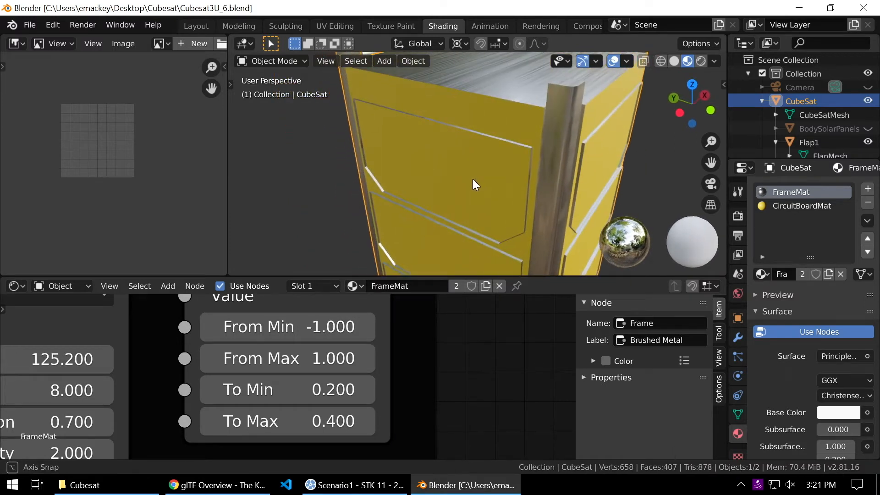
{"action": "middle_click_drag", "start_coordinate": [537, 173], "coordinate": [466, 243]}
{"action": "scroll", "coordinate": [455, 396], "scroll_direction": "down", "scroll_amount": 5}
{"action": "middle_click_drag", "start_coordinate": [370, 362], "coordinate": [401, 390]}
{"action": "scroll", "coordinate": [400, 383], "scroll_direction": "down", "scroll_amount": 5}
{"action": "scroll", "coordinate": [394, 390], "scroll_direction": "down", "scroll_amount": 1}
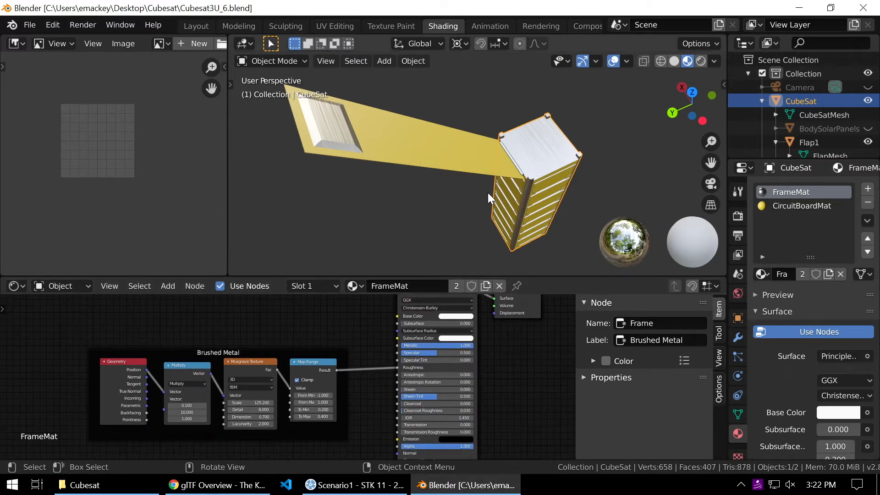
{"action": "middle_click_drag", "start_coordinate": [488, 192], "coordinate": [484, 190]}
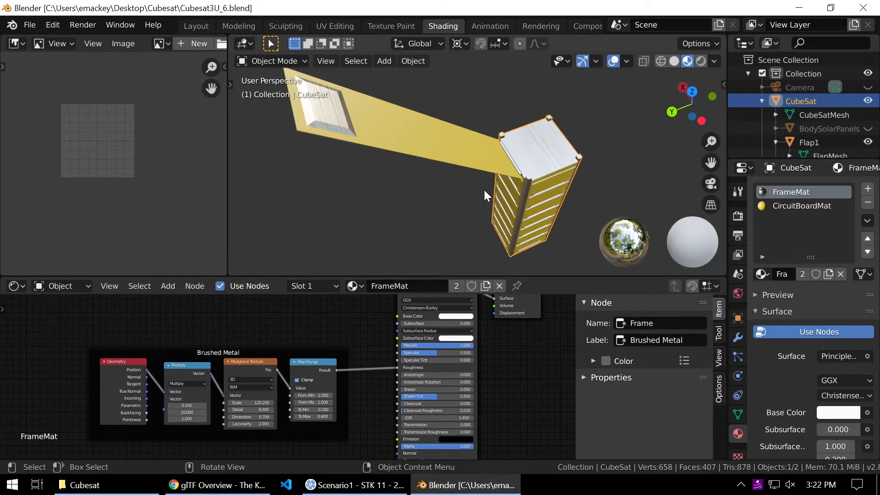
{"action": "middle_click_drag", "start_coordinate": [486, 177], "coordinate": [453, 165]}
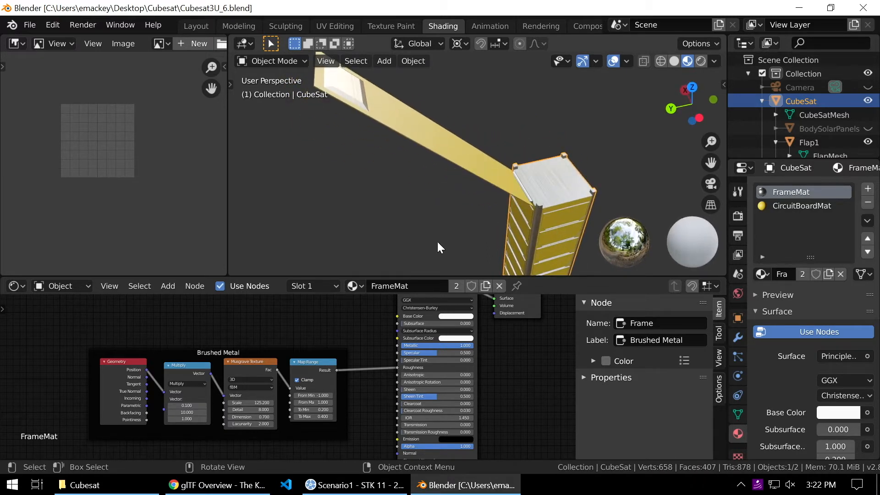
Select the Brushed Metal frame and save the Blender file
{"action": "left_click", "coordinate": [241, 351]}
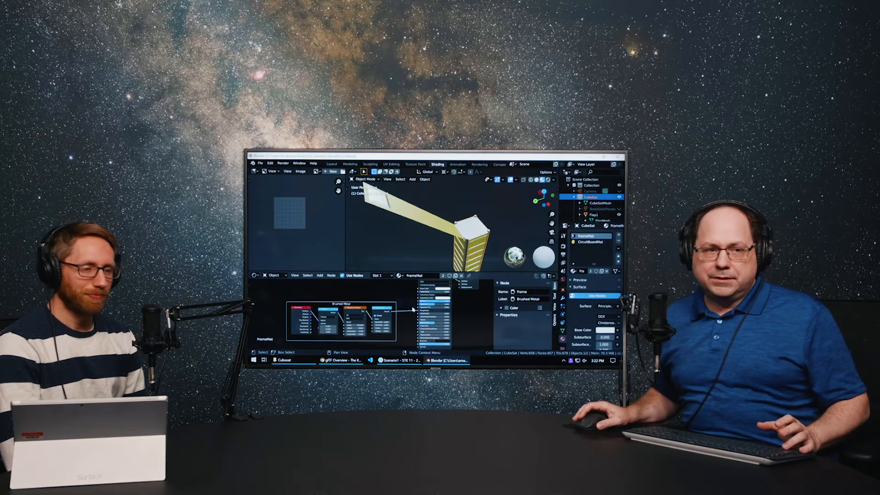
{"action": "scroll", "coordinate": [330, 221], "scroll_direction": "up", "scroll_amount": 2}
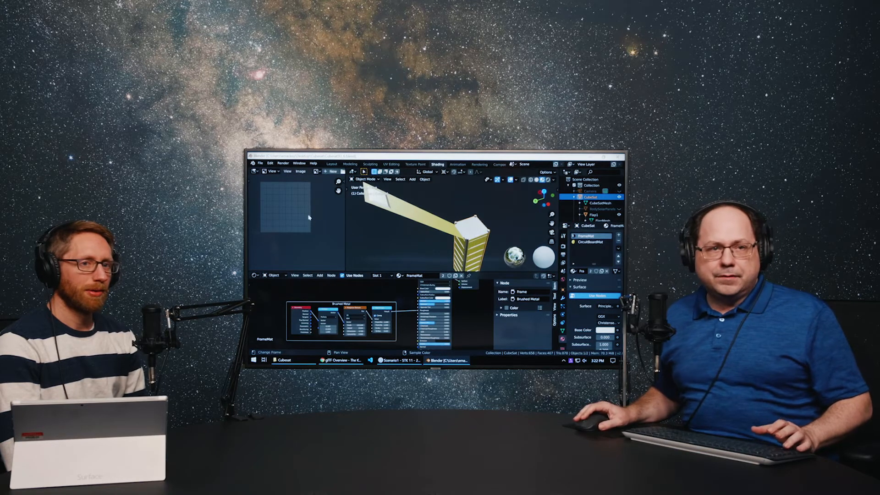
{"action": "key", "text": "ctrl+s"}
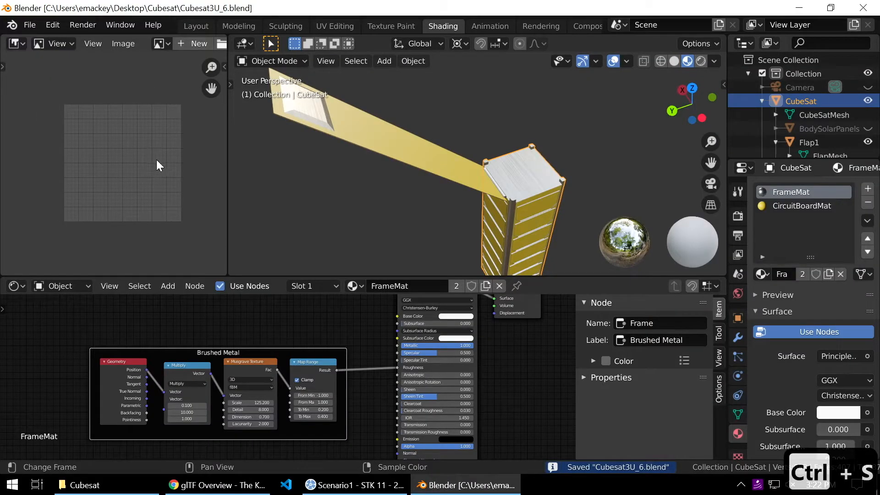
Create a new image named Cubesat_Rough with Alpha disabled and the Generated Type set to UV Grid
{"action": "left_click", "coordinate": [196, 42]}
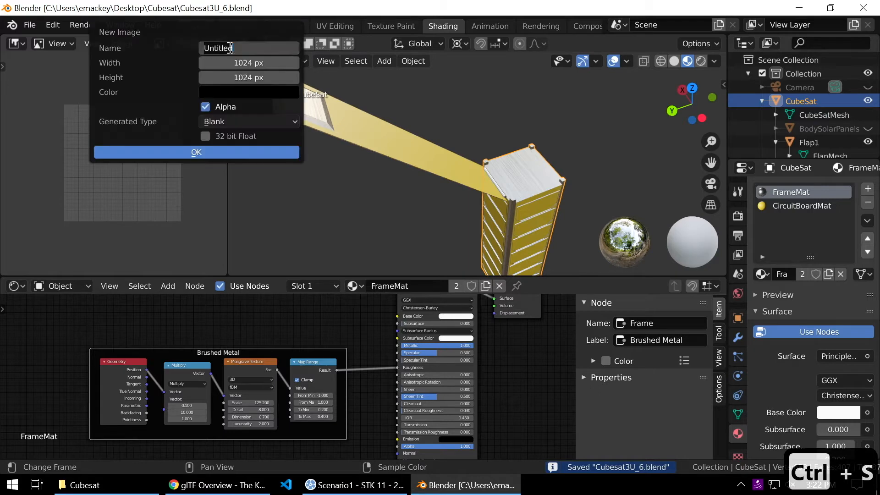
{"action": "type", "text": "Cubesat_Rough"}
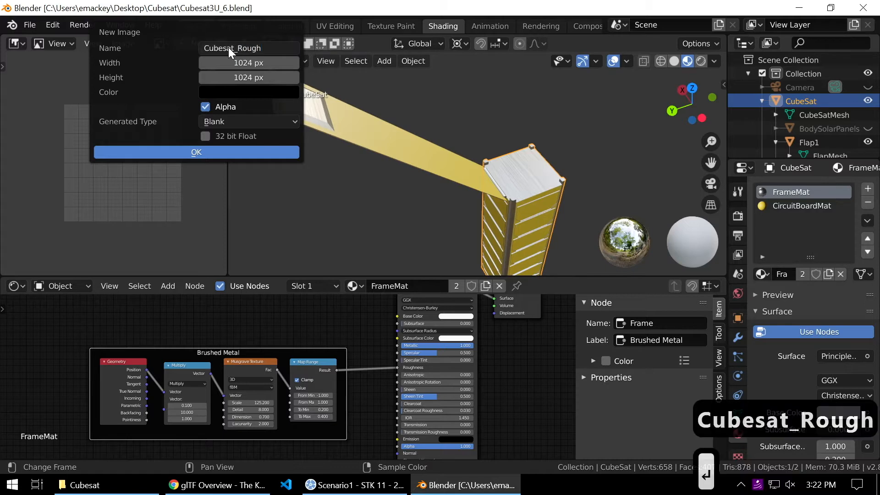
{"action": "key", "text": "Return"}
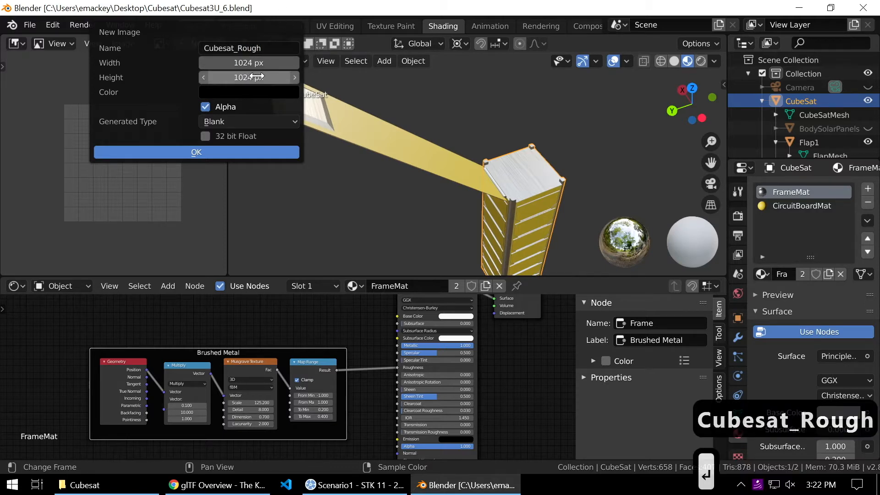
{"action": "left_click", "coordinate": [229, 105]}
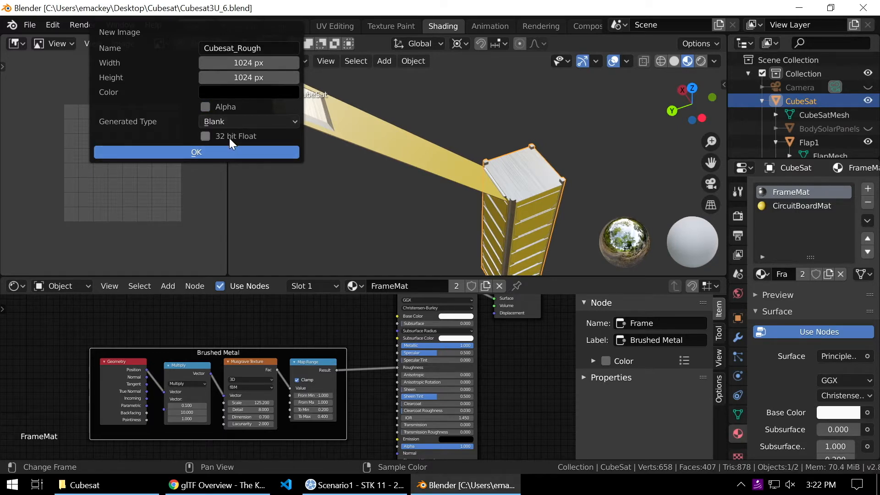
{"action": "left_click", "coordinate": [230, 122]}
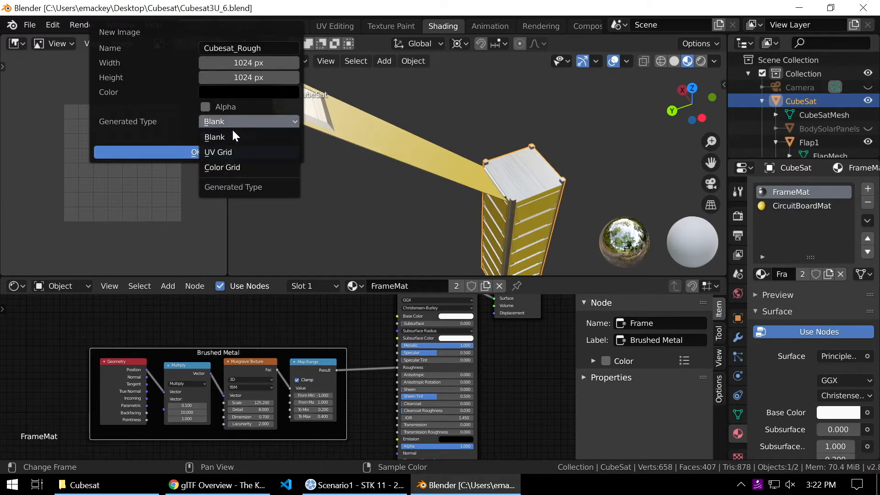
{"action": "left_click", "coordinate": [235, 153]}
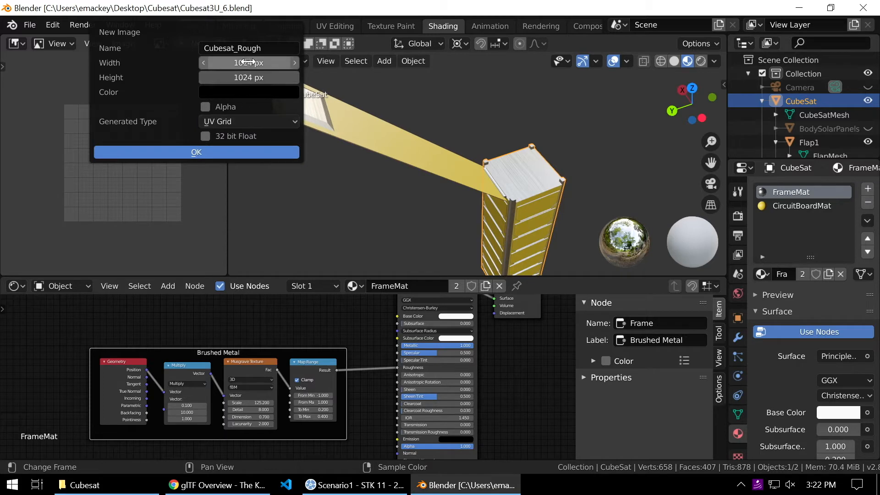
{"action": "left_click", "coordinate": [243, 153]}
{"action": "scroll", "coordinate": [142, 166], "scroll_direction": "down", "scroll_amount": 3}
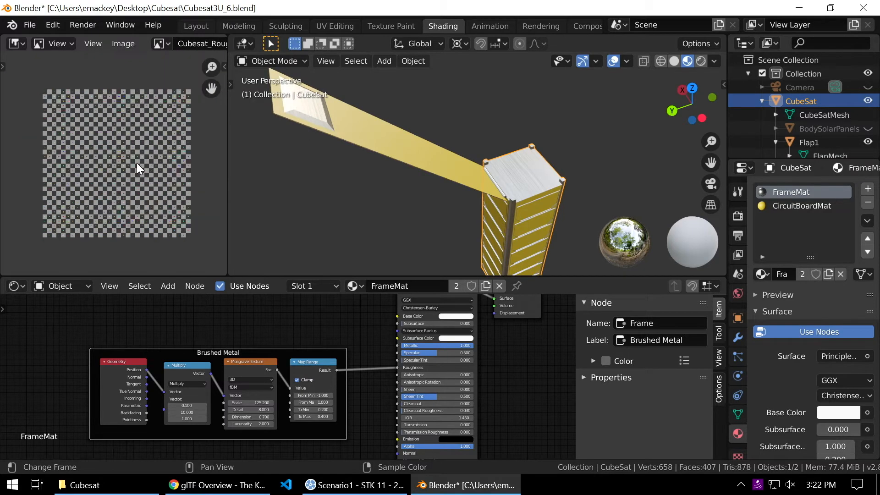
{"action": "scroll", "coordinate": [185, 46], "scroll_direction": "down", "scroll_amount": 2}
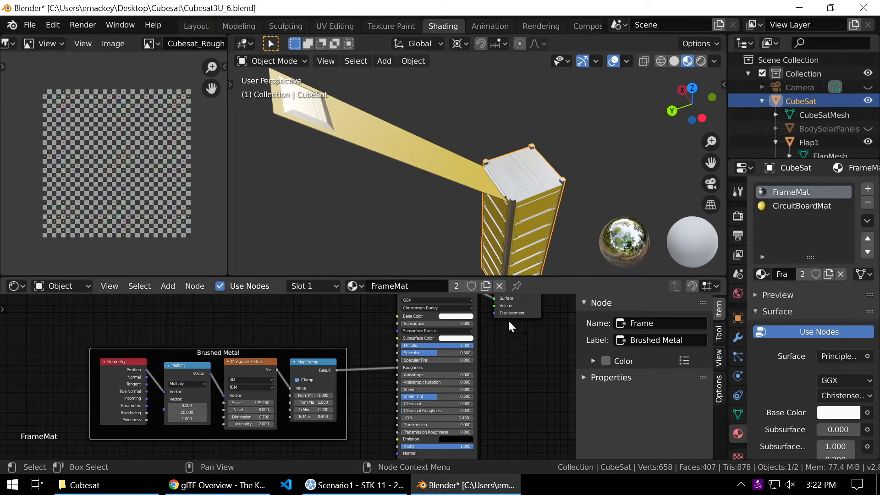
Hide the node editor's sidebar and add an unconnected Image Texture node beside the Principled shader in FrameMat
{"action": "key", "text": "n"}
{"action": "middle_click_drag", "start_coordinate": [614, 387], "coordinate": [476, 398]}
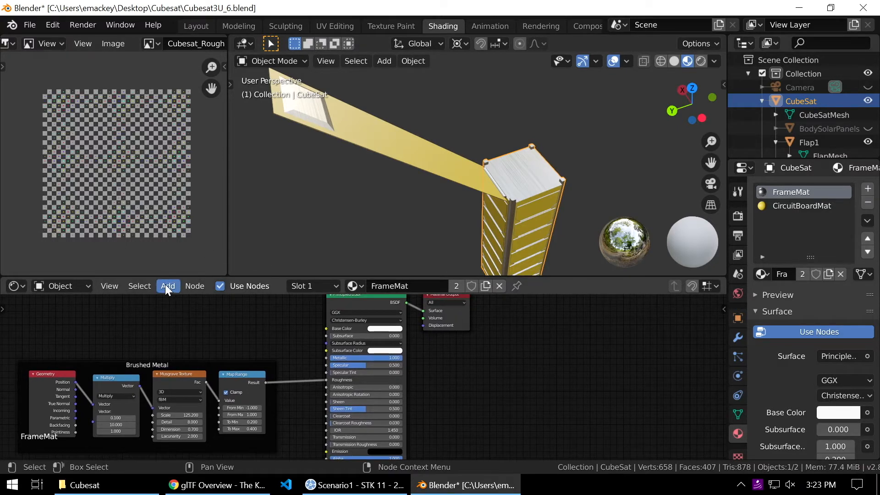
{"action": "scroll", "coordinate": [612, 372], "scroll_direction": "up", "scroll_amount": 3}
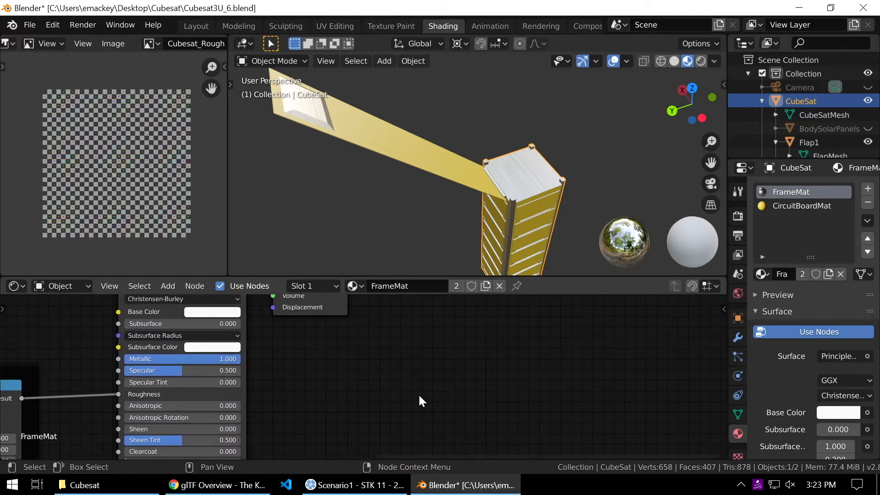
{"action": "left_click", "coordinate": [168, 285]}
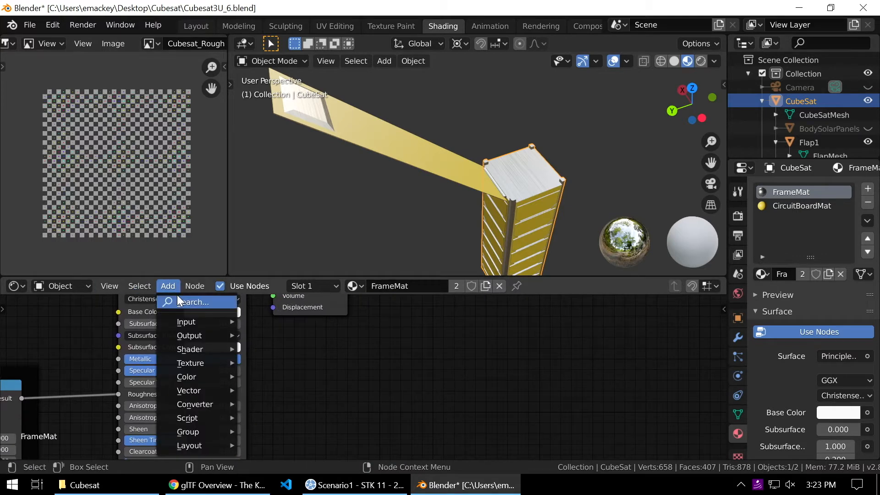
{"action": "left_click", "coordinate": [177, 299]}
{"action": "type", "text": "imag"}
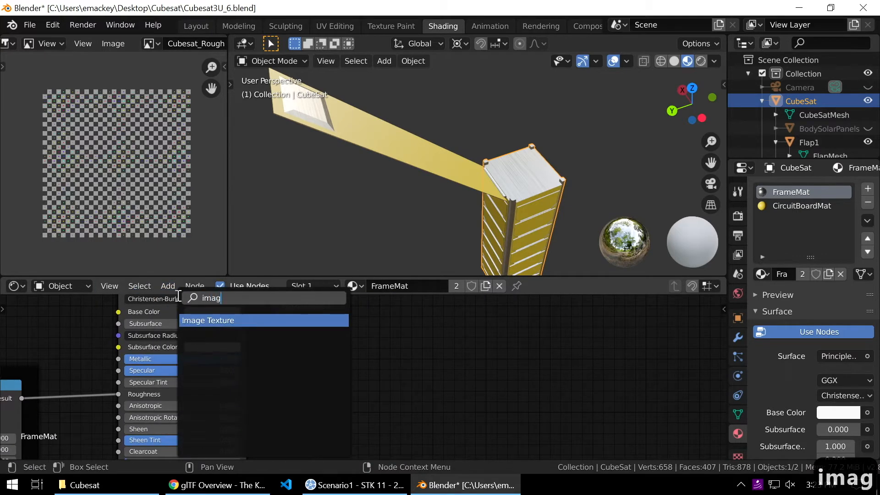
{"action": "key", "text": "Return"}
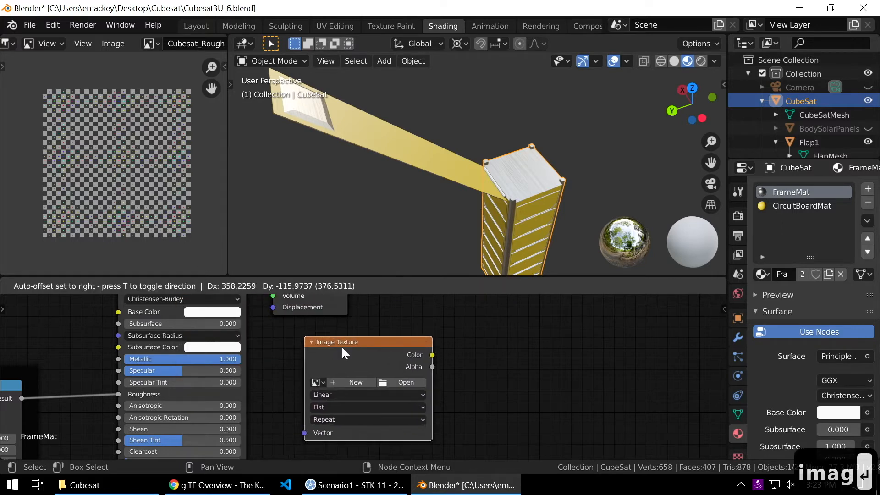
{"action": "left_click", "coordinate": [348, 355]}
Reposition the Image Texture node slightly and assign the Cubesat_Rough image to it
{"action": "scroll", "coordinate": [501, 408], "scroll_direction": "down", "scroll_amount": 6}
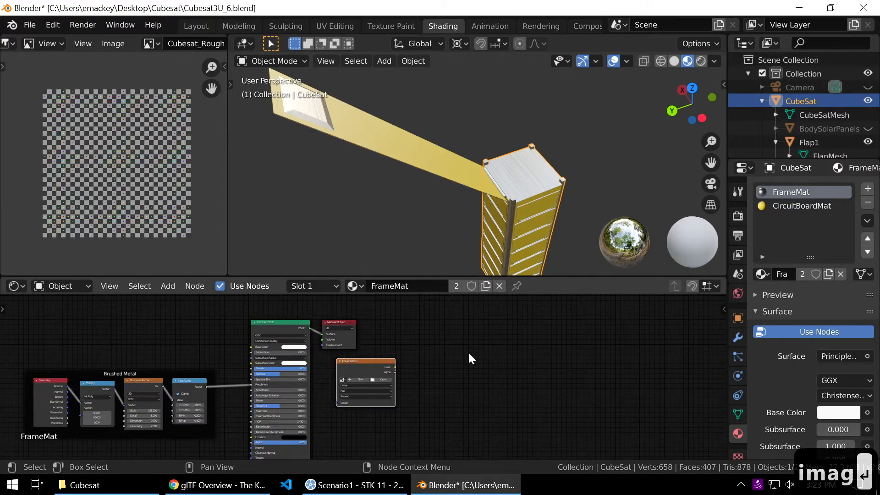
{"action": "scroll", "coordinate": [474, 392], "scroll_direction": "up", "scroll_amount": 5}
{"action": "scroll", "coordinate": [393, 371], "scroll_direction": "up", "scroll_amount": 2}
{"action": "left_click_drag", "start_coordinate": [376, 352], "coordinate": [386, 366]}
{"action": "scroll", "coordinate": [463, 380], "scroll_direction": "up", "scroll_amount": 2}
{"action": "scroll", "coordinate": [561, 398], "scroll_direction": "down", "scroll_amount": 1}
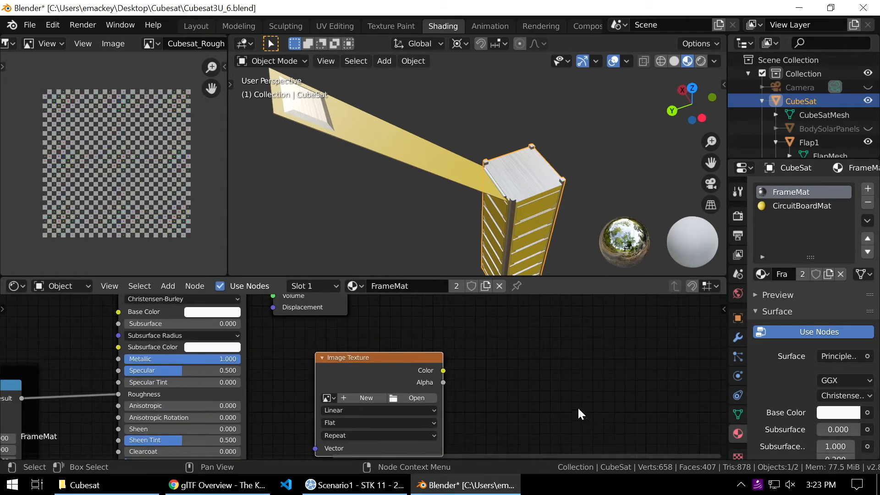
{"action": "middle_click_drag", "start_coordinate": [578, 409], "coordinate": [560, 383]}
{"action": "scroll", "coordinate": [556, 385], "scroll_direction": "down", "scroll_amount": 1}
{"action": "scroll", "coordinate": [555, 386], "scroll_direction": "up", "scroll_amount": 1}
{"action": "scroll", "coordinate": [550, 393], "scroll_direction": "up", "scroll_amount": 1}
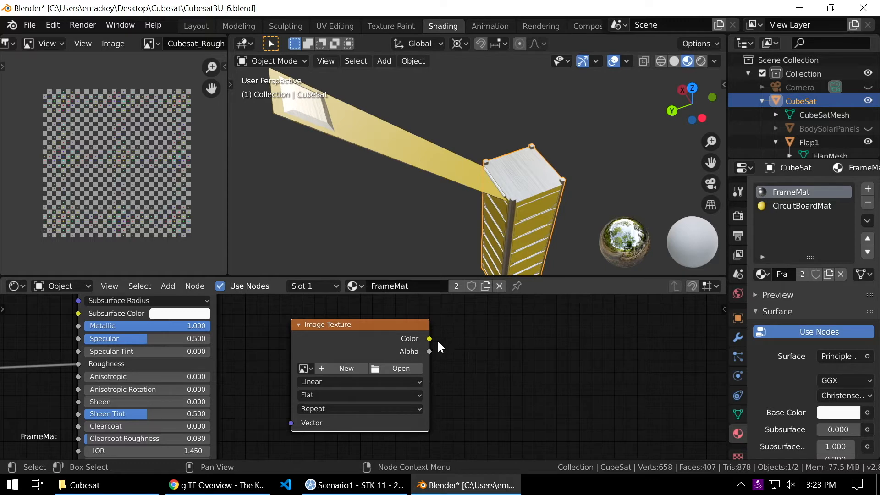
{"action": "left_click", "coordinate": [306, 373]}
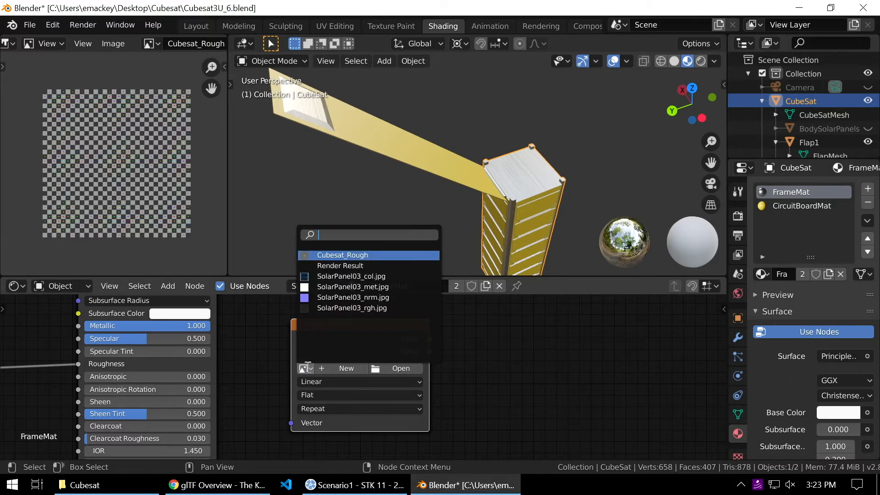
{"action": "left_click", "coordinate": [354, 253]}
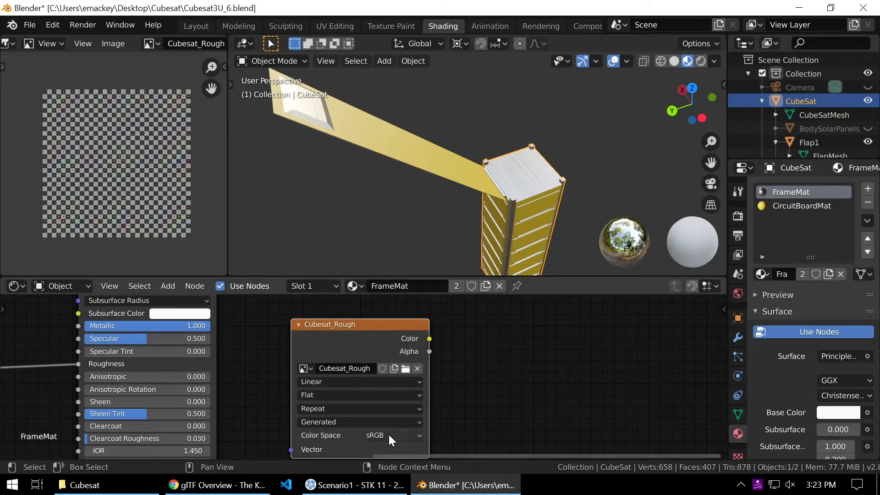
Set the Cubesat_Rough texture node's Color Space to Non-Color and nudge the node slightly
{"action": "scroll", "coordinate": [506, 391], "scroll_direction": "up", "scroll_amount": 3}
{"action": "middle_click_drag", "start_coordinate": [520, 407], "coordinate": [520, 319]}
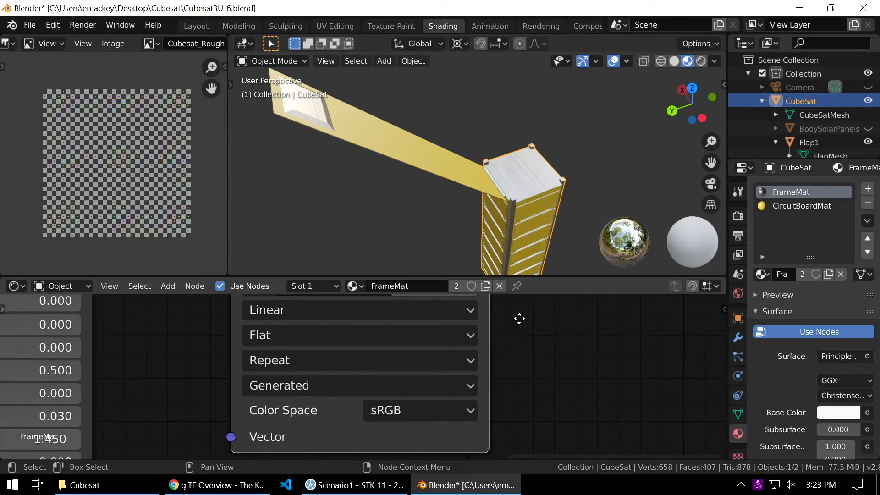
{"action": "left_click", "coordinate": [397, 412]}
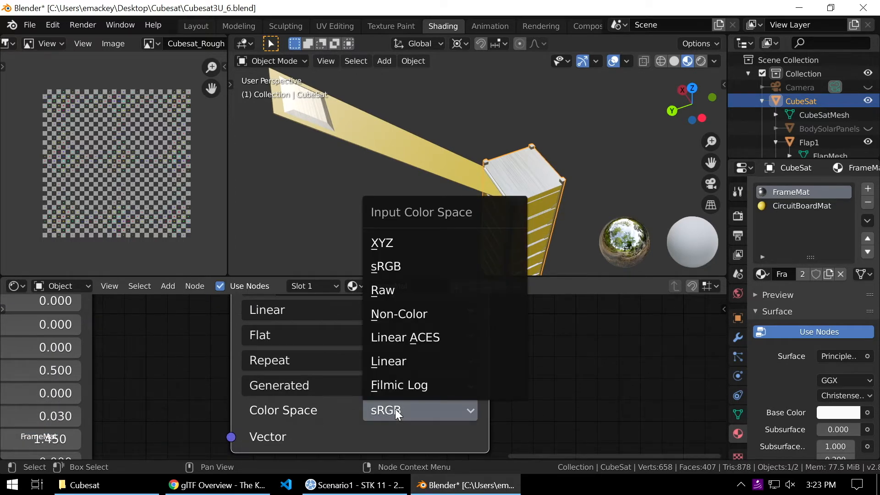
{"action": "left_click", "coordinate": [396, 313]}
{"action": "scroll", "coordinate": [521, 399], "scroll_direction": "down", "scroll_amount": 4}
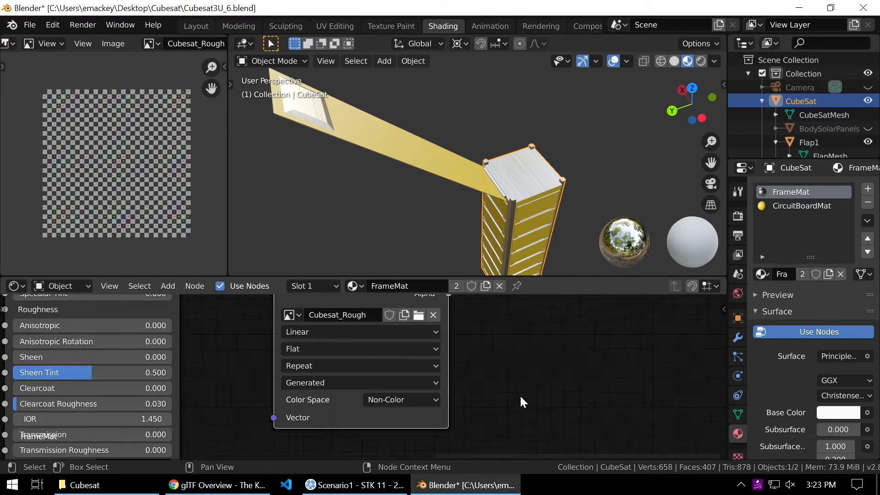
{"action": "middle_click_drag", "start_coordinate": [503, 366], "coordinate": [491, 393]}
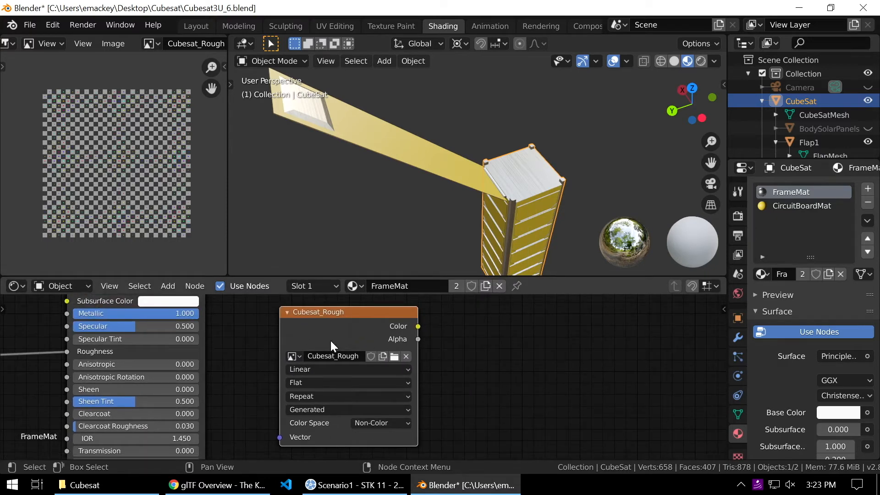
{"action": "left_click_drag", "start_coordinate": [339, 315], "coordinate": [345, 314]}
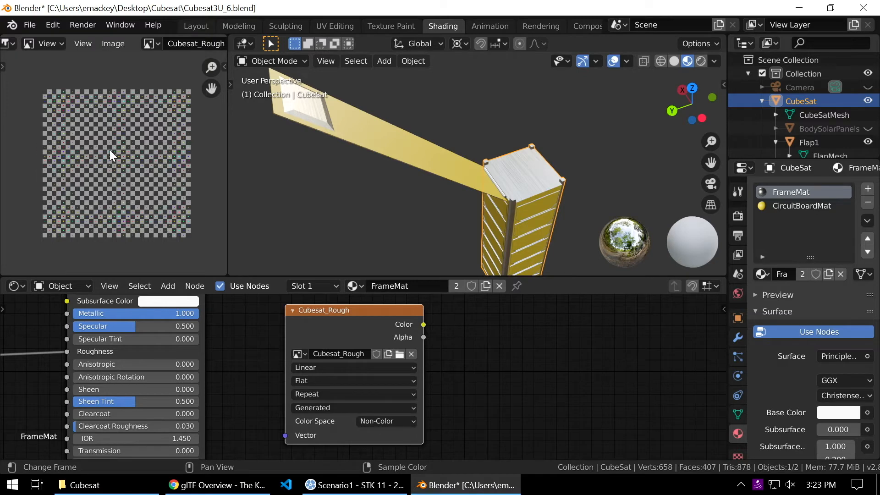
Save the Blender file and select the Flap1 object
{"action": "scroll", "coordinate": [505, 365], "scroll_direction": "down", "scroll_amount": 2}
{"action": "middle_click_drag", "start_coordinate": [473, 354], "coordinate": [519, 364]}
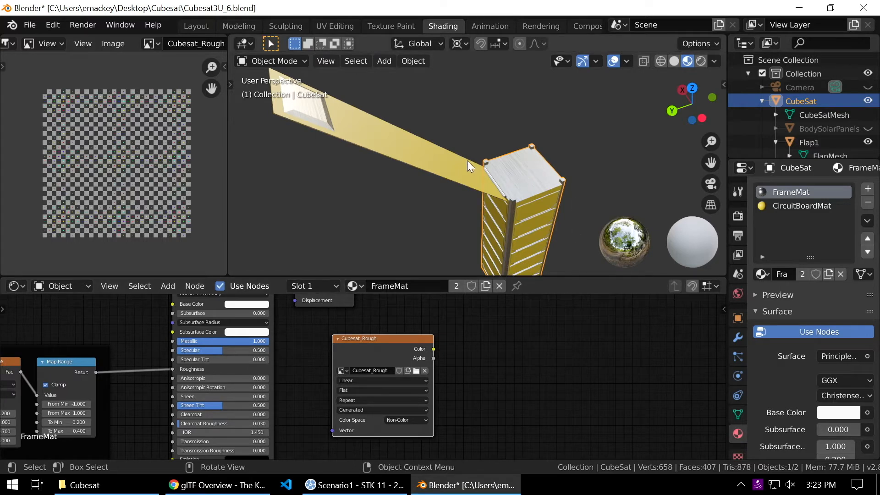
{"action": "key", "text": "ctrl+s"}
{"action": "mouse_move", "coordinate": [545, 159]}
{"action": "middle_mouse_down"}
{"action": "mouse_move", "coordinate": [557, 160]}
{"action": "mouse_move", "coordinate": [548, 161]}
{"action": "middle_mouse_up"}
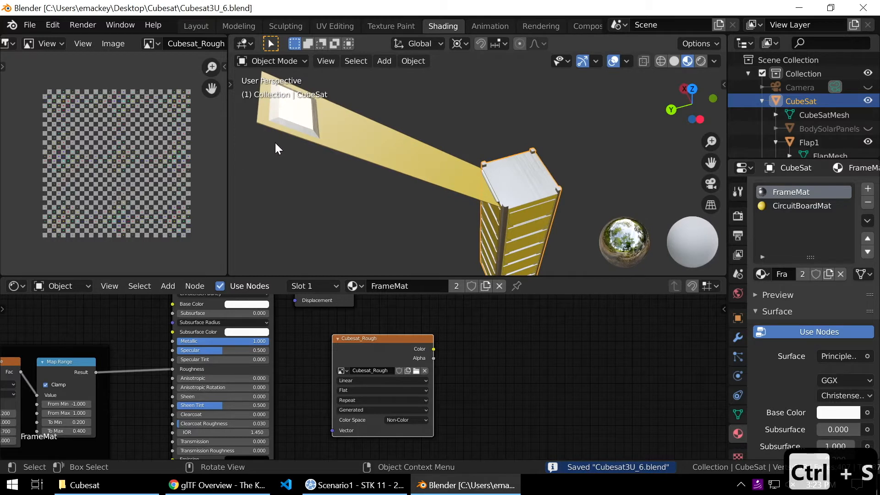
{"action": "left_click", "coordinate": [800, 143]}
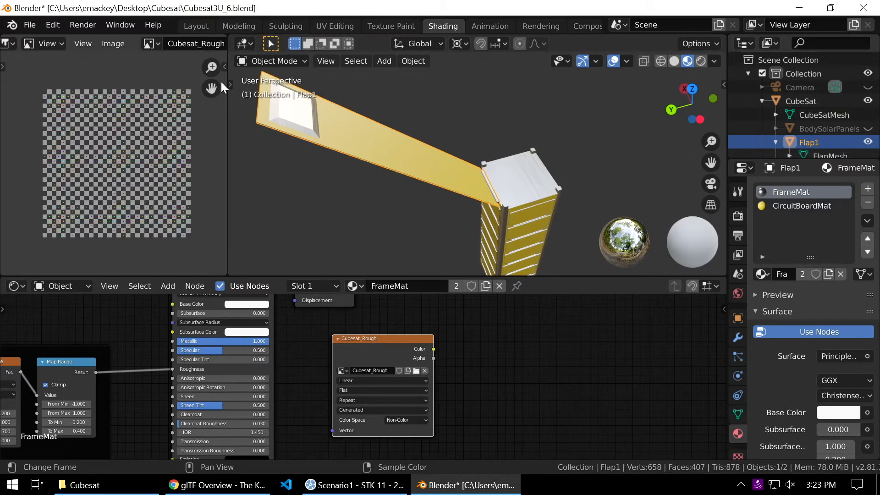
In the Layout workspace, duplicate the CubeSat object in place without moving the copy
{"action": "left_click", "coordinate": [197, 25]}
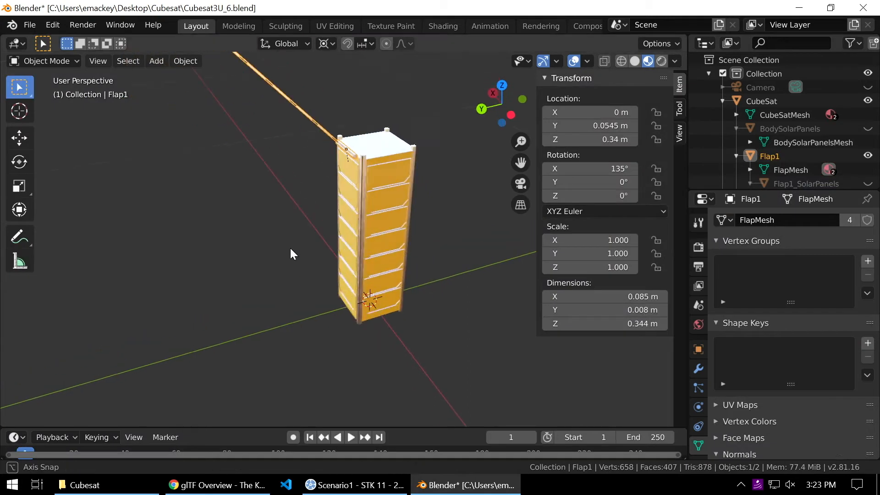
{"action": "middle_click_drag", "start_coordinate": [272, 236], "coordinate": [324, 295]}
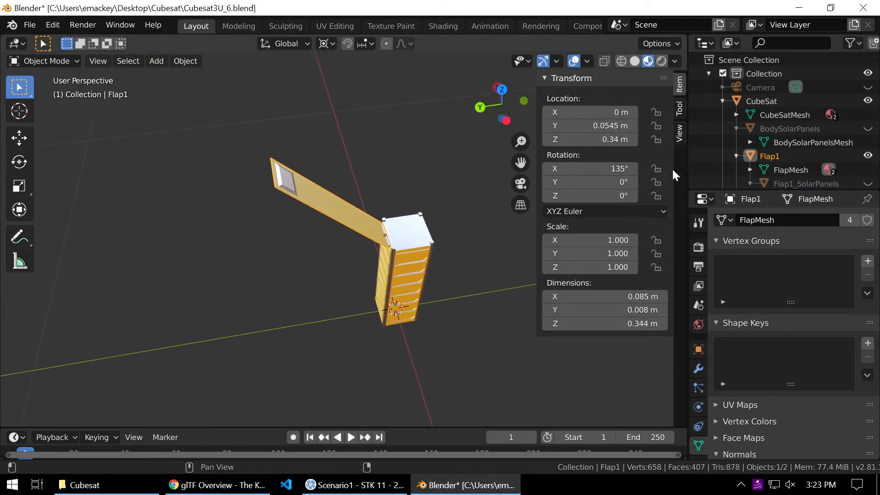
{"action": "left_click", "coordinate": [769, 98]}
{"action": "middle_click_drag", "start_coordinate": [414, 285], "coordinate": [423, 277]}
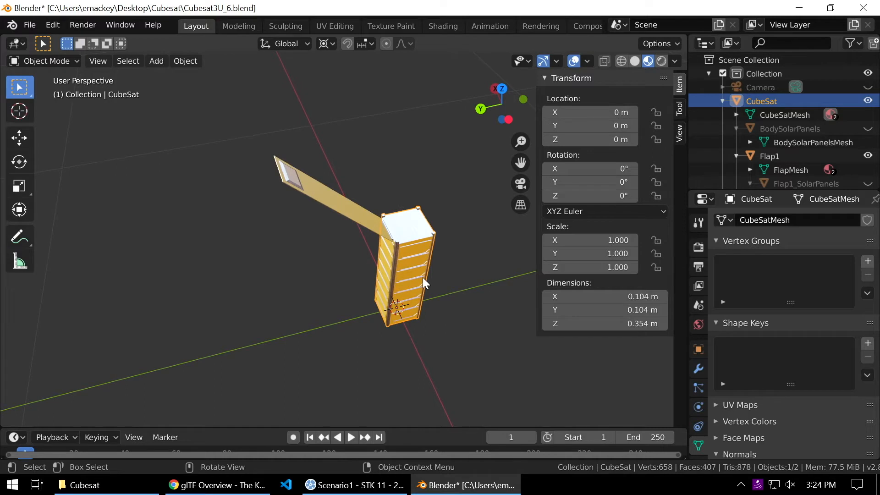
{"action": "key", "text": "shift+d"}
{"action": "key", "text": "Escape"}
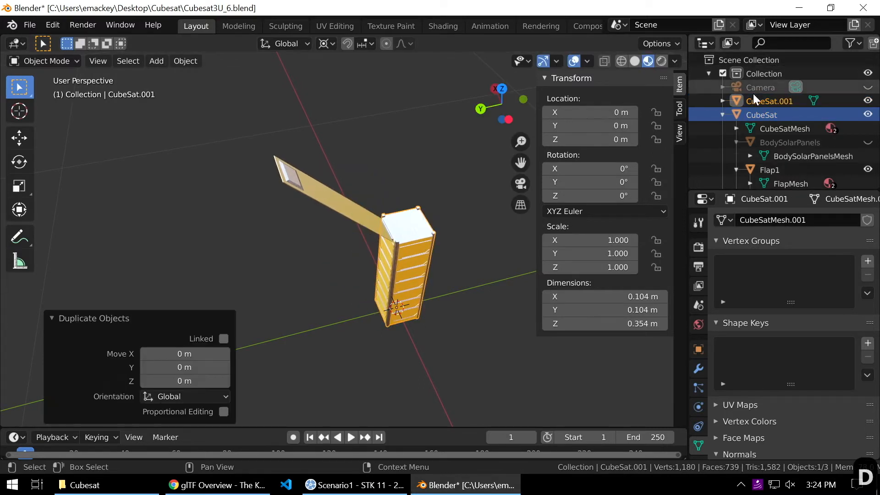
Rename the duplicated CubeSat object BakeTarget1 and hide the original CubeSat
{"action": "double_click", "coordinate": [769, 100]}
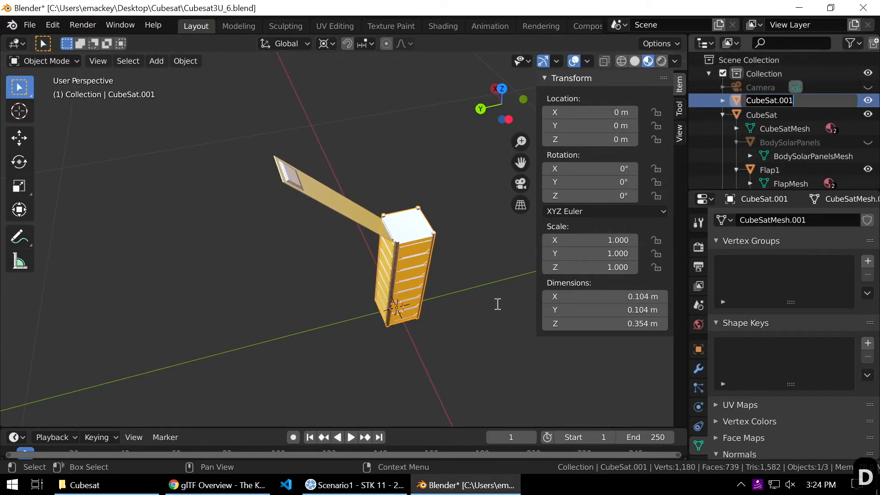
{"action": "type", "text": "BakeTarget"}
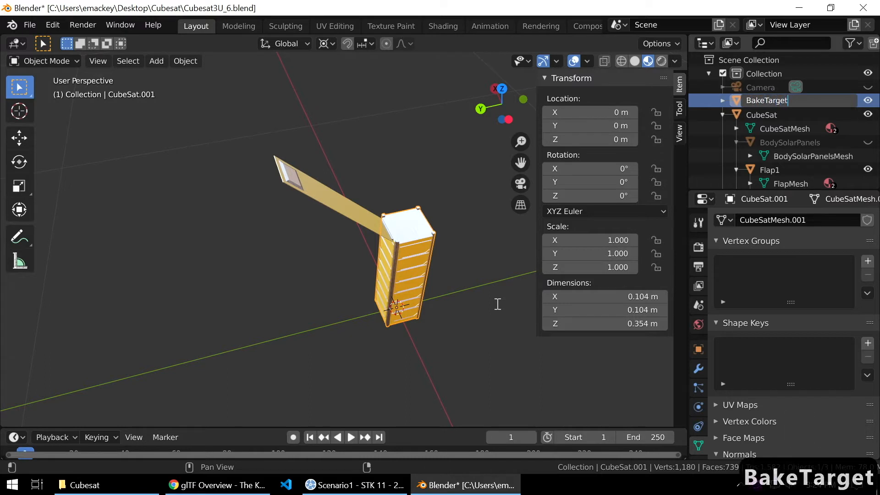
{"action": "type", "text": "1"}
{"action": "key", "text": "Return"}
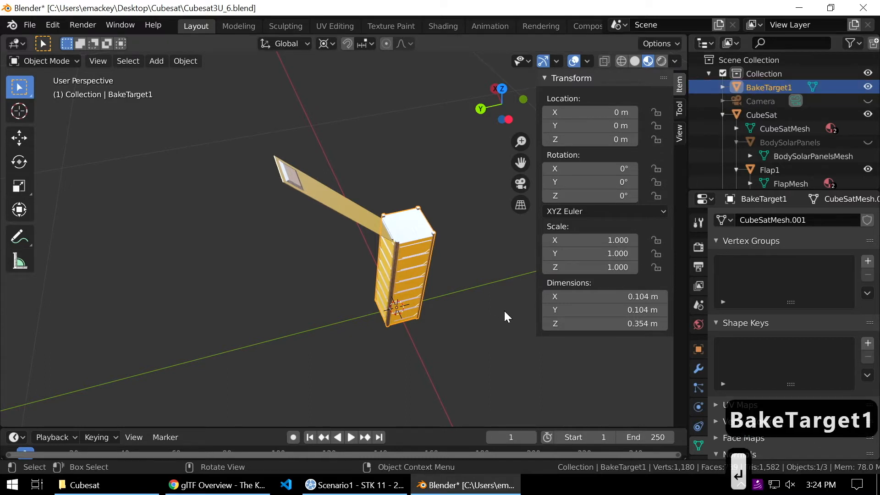
{"action": "left_click", "coordinate": [869, 115]}
{"action": "scroll", "coordinate": [862, 137], "scroll_direction": "down", "scroll_amount": 1}
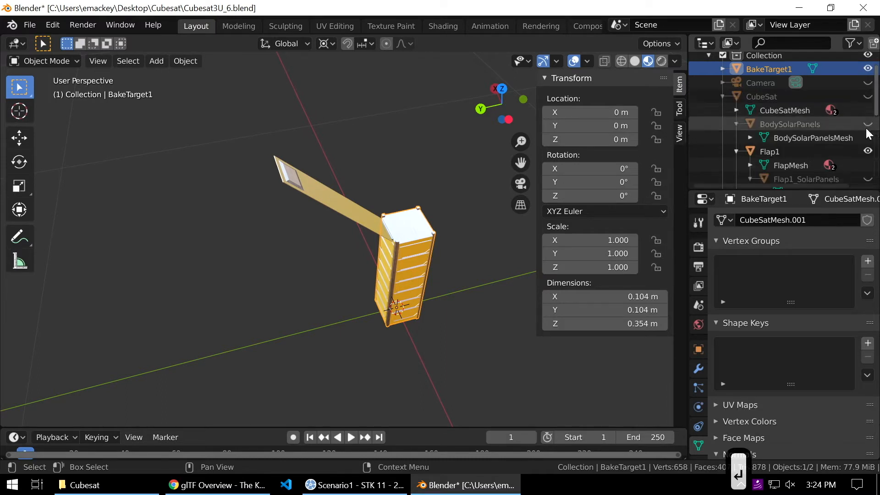
Duplicate Flap1 in place and hide the original Flap1
{"action": "left_click", "coordinate": [771, 151]}
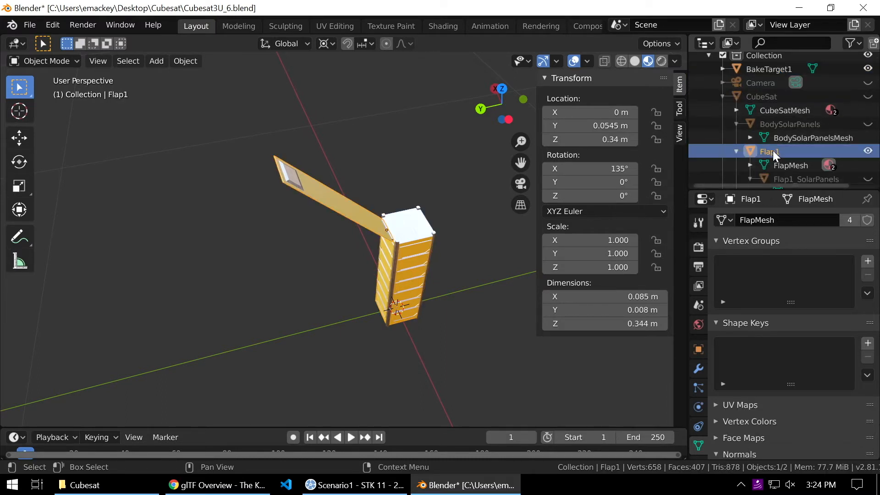
{"action": "key", "text": "shift+d"}
{"action": "right_click", "coordinate": [420, 183]}
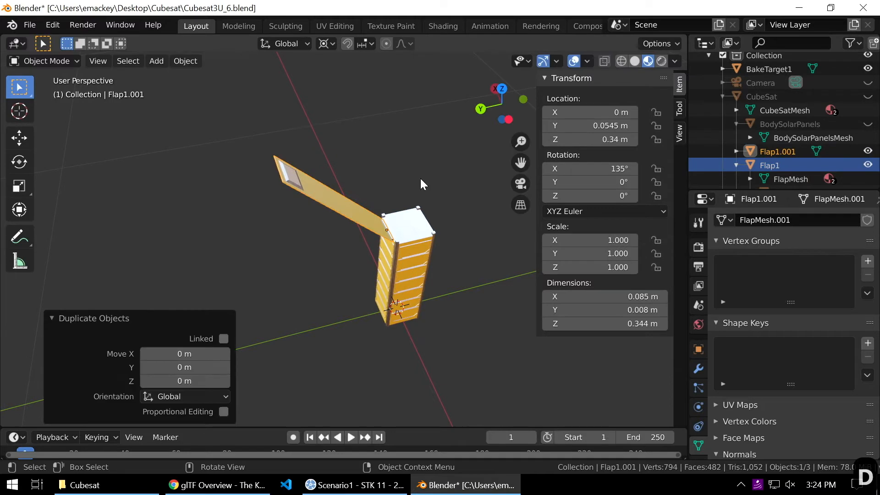
{"action": "left_click", "coordinate": [868, 165]}
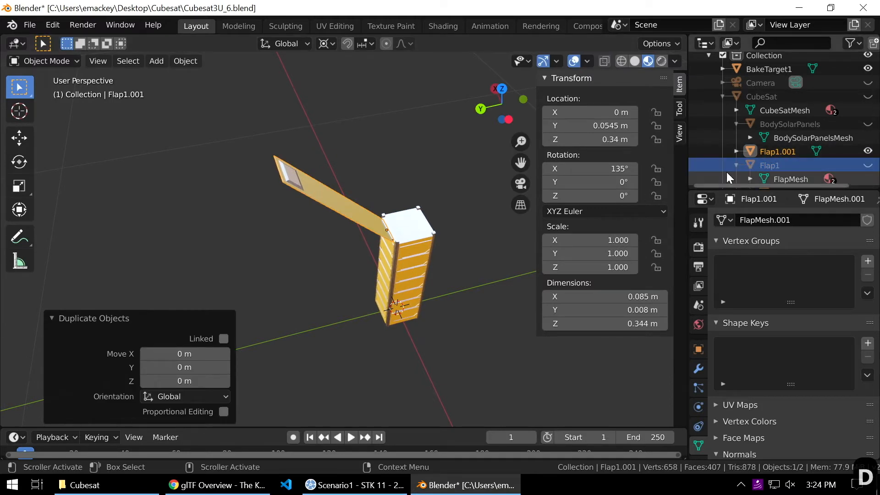
Set the X rotation of the duplicated flap, Flap1.001, to 90°
{"action": "left_click", "coordinate": [774, 151]}
{"action": "scroll", "coordinate": [373, 223], "scroll_direction": "down", "scroll_amount": 2}
{"action": "scroll", "coordinate": [372, 223], "scroll_direction": "up", "scroll_amount": 2}
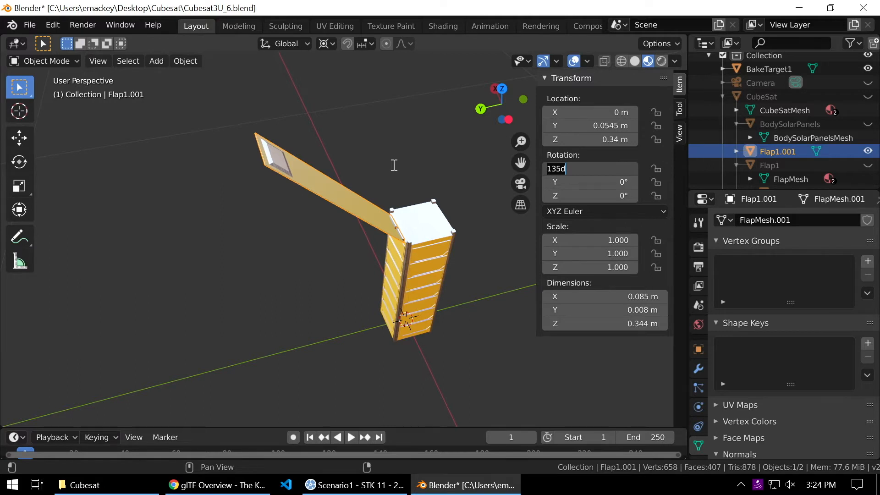
{"action": "key", "text": "Return"}
{"action": "scroll", "coordinate": [414, 317], "scroll_direction": "up", "scroll_amount": 2}
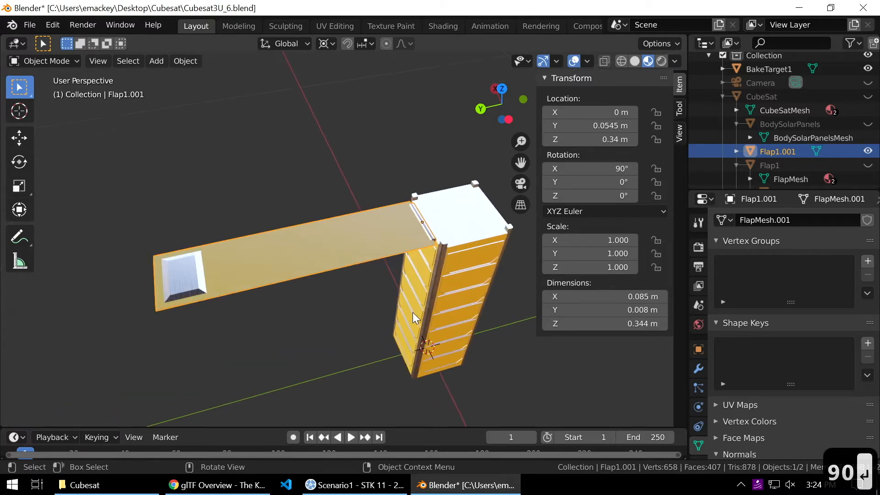
Move the duplicated flap about 0.157 m along the global Y axis, away from the CubeSat body
{"action": "middle_click_drag", "start_coordinate": [374, 341], "coordinate": [369, 308]}
{"action": "key", "text": "g"}
{"action": "key", "text": "y"}
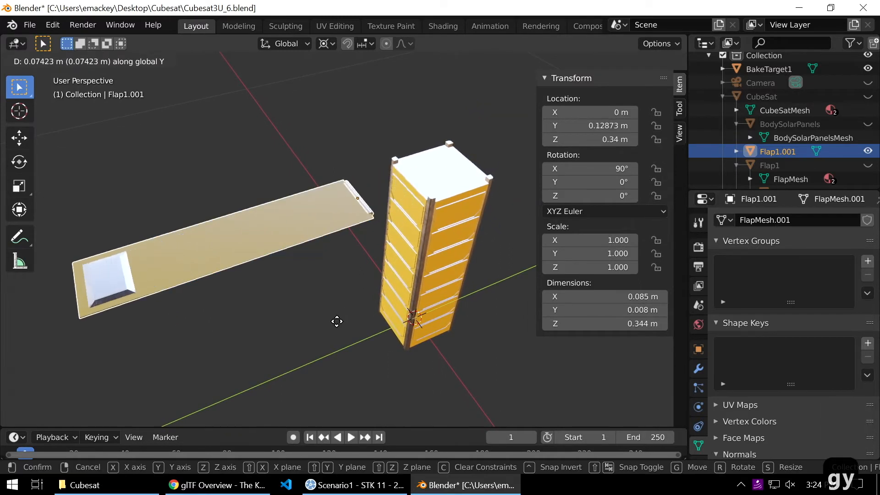
{"action": "left_click", "coordinate": [298, 341]}
{"action": "scroll", "coordinate": [313, 347], "scroll_direction": "down", "scroll_amount": 2}
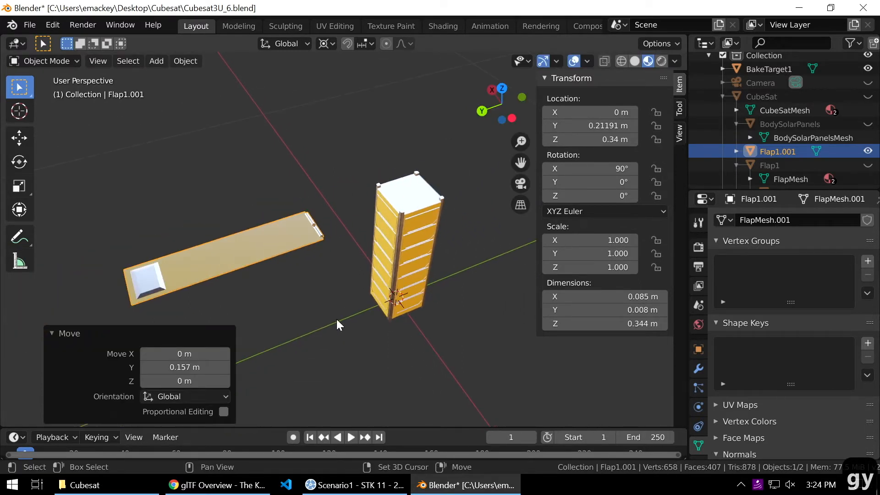
Examine the gap between the detached flap's hinge edge and the CubeSat body from several angles
{"action": "middle_click_drag", "start_coordinate": [351, 227], "coordinate": [333, 222], "text": "shift"}
{"action": "mouse_move", "coordinate": [362, 269]}
{"action": "middle_mouse_down"}
{"action": "mouse_move", "coordinate": [306, 279]}
{"action": "mouse_move", "coordinate": [369, 264]}
{"action": "middle_mouse_up"}
{"action": "scroll", "coordinate": [408, 243], "scroll_direction": "up", "scroll_amount": 2}
{"action": "scroll", "coordinate": [390, 250], "scroll_direction": "up", "scroll_amount": 1}
{"action": "middle_click_drag", "start_coordinate": [414, 245], "coordinate": [285, 293]}
{"action": "scroll", "coordinate": [352, 269], "scroll_direction": "up", "scroll_amount": 2}
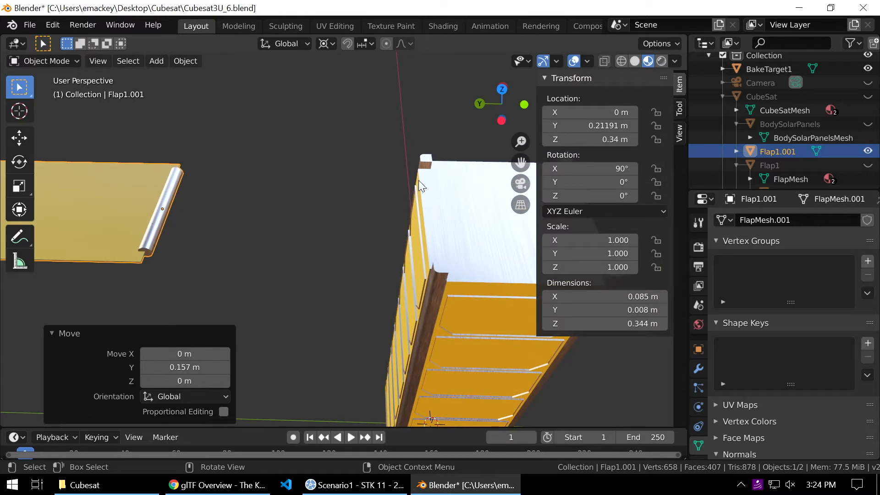
{"action": "middle_click_drag", "start_coordinate": [372, 253], "coordinate": [462, 172]}
{"action": "middle_click_drag", "start_coordinate": [391, 210], "coordinate": [332, 234]}
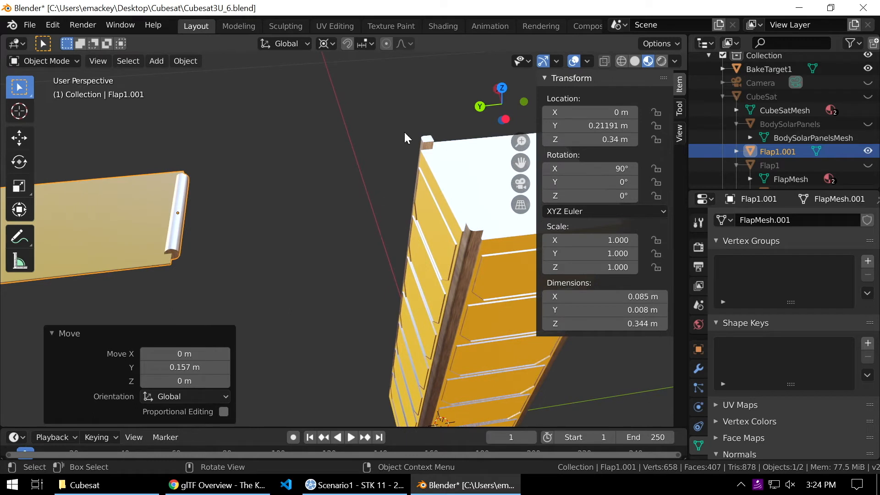
{"action": "scroll", "coordinate": [418, 238], "scroll_direction": "down", "scroll_amount": 1}
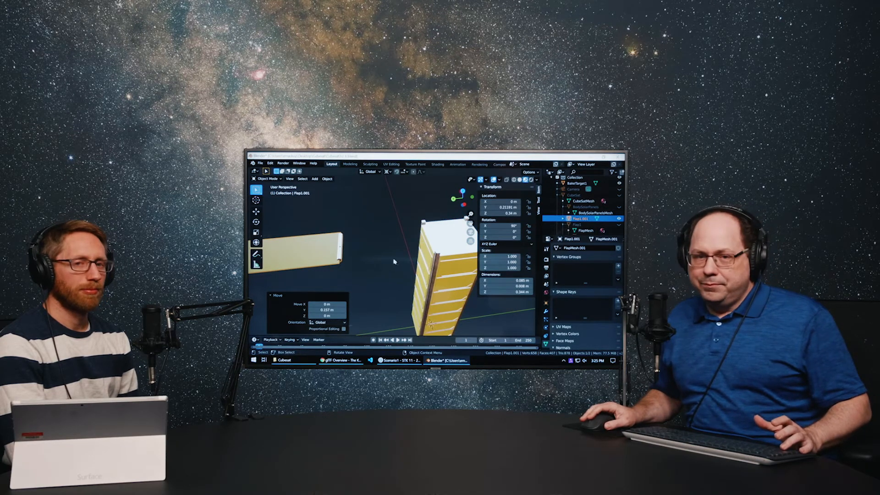
{"action": "scroll", "coordinate": [365, 248], "scroll_direction": "down", "scroll_amount": 3}
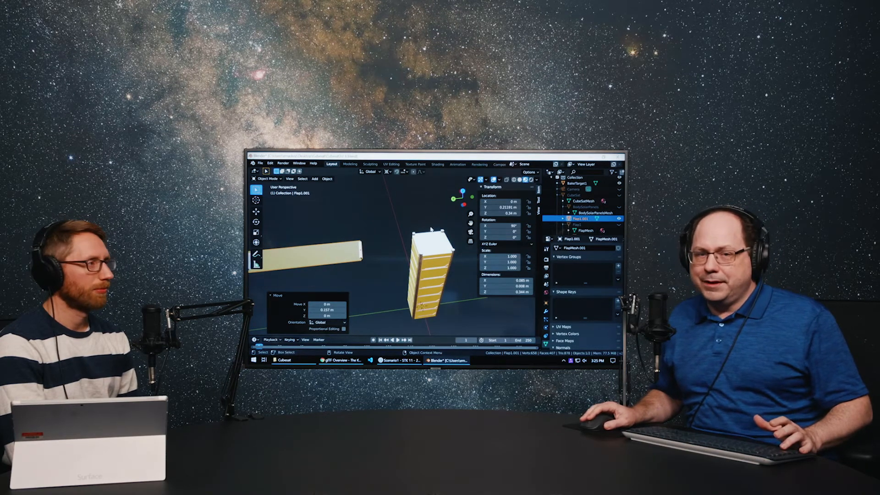
{"action": "middle_click_drag", "start_coordinate": [365, 248], "coordinate": [394, 271]}
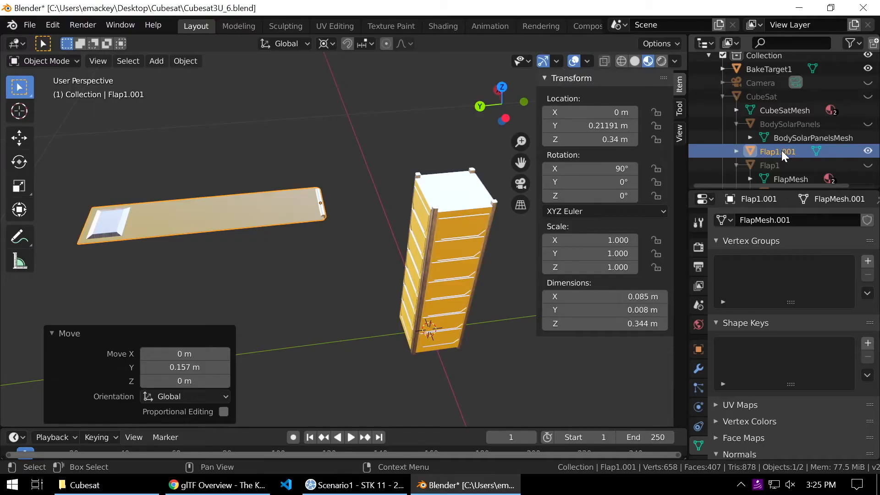
Join the duplicated flap Flap1.001 into BakeTarget1, keeping BakeTarget1 as the active object
{"action": "left_click", "coordinate": [782, 151]}
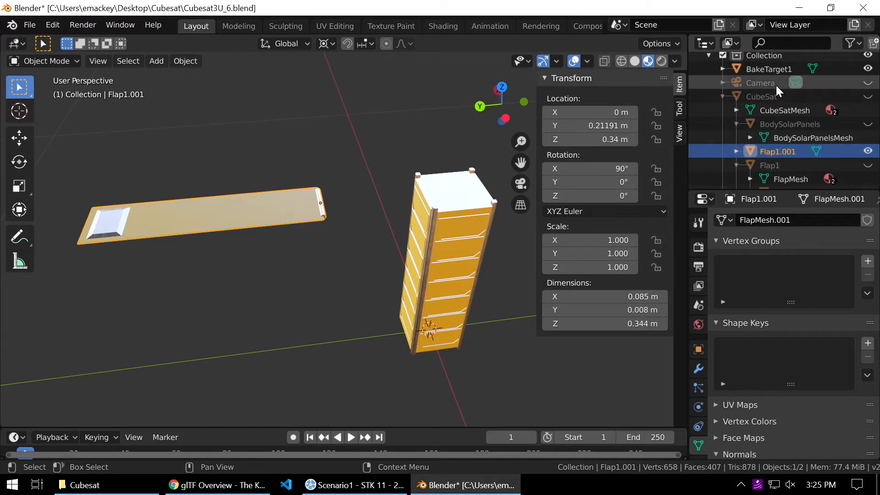
{"action": "left_click", "coordinate": [774, 66], "text": "ctrl"}
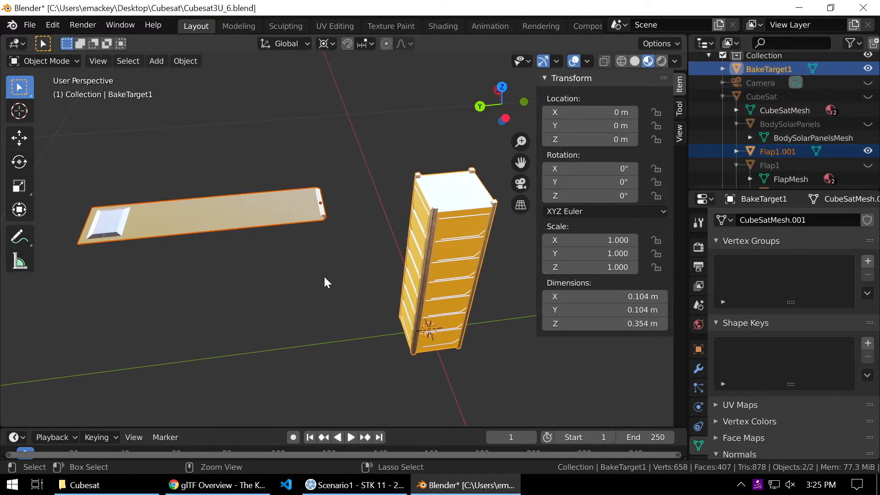
{"action": "key", "text": "ctrl+j"}
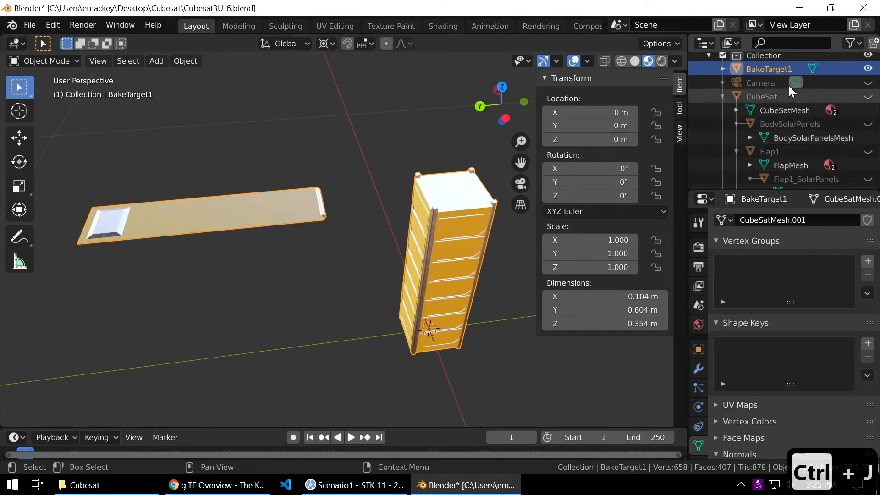
{"action": "left_click", "coordinate": [868, 69]}
{"action": "scroll", "coordinate": [839, 133], "scroll_direction": "down", "scroll_amount": 3}
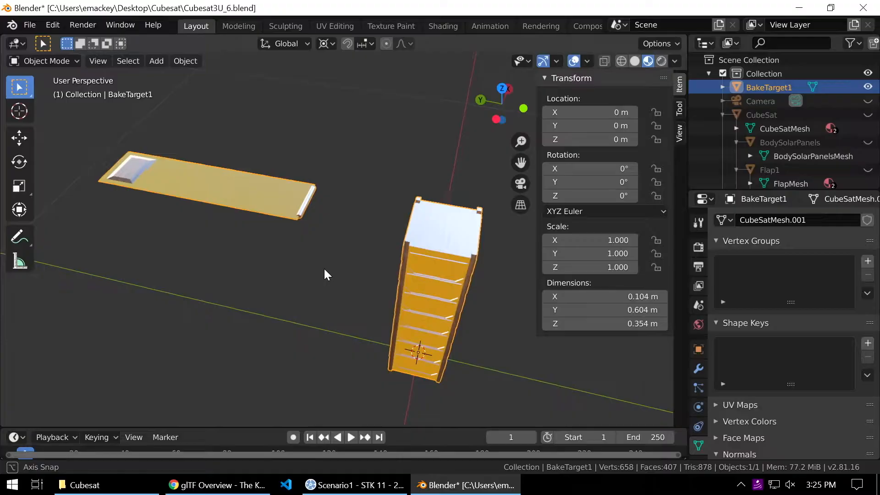
{"action": "middle_click_drag", "start_coordinate": [324, 267], "coordinate": [385, 256]}
{"action": "middle_click_drag", "start_coordinate": [458, 208], "coordinate": [390, 257]}
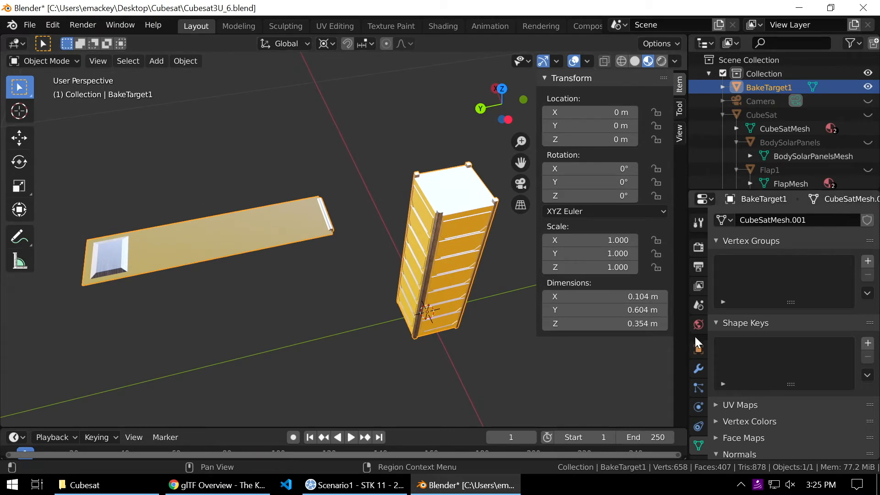
Select BakeTarget1's CircuitBoardMat material and show its node tree in the Shading workspace, with the whole object in view
{"action": "left_click", "coordinate": [701, 421]}
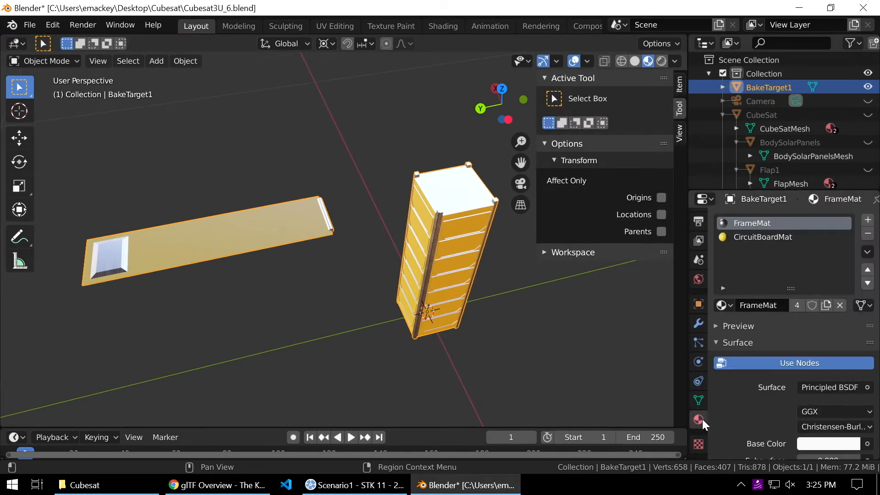
{"action": "left_click", "coordinate": [681, 82]}
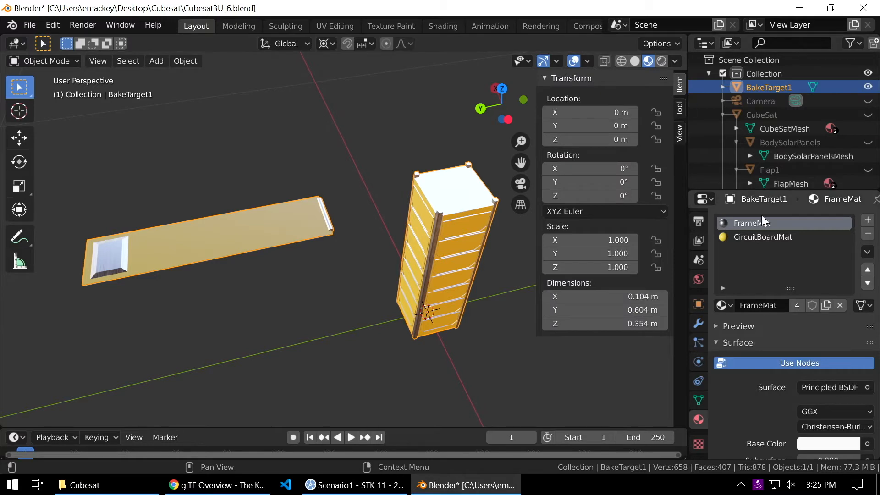
{"action": "left_click", "coordinate": [768, 237]}
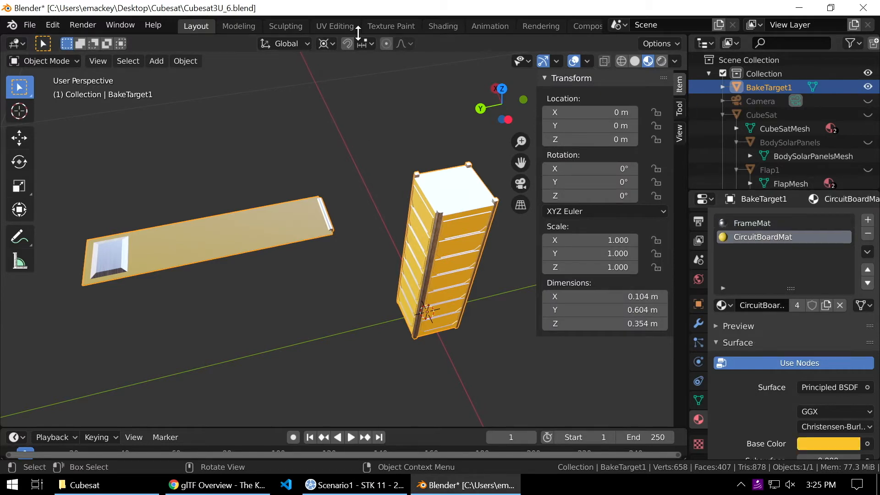
{"action": "left_click", "coordinate": [443, 26]}
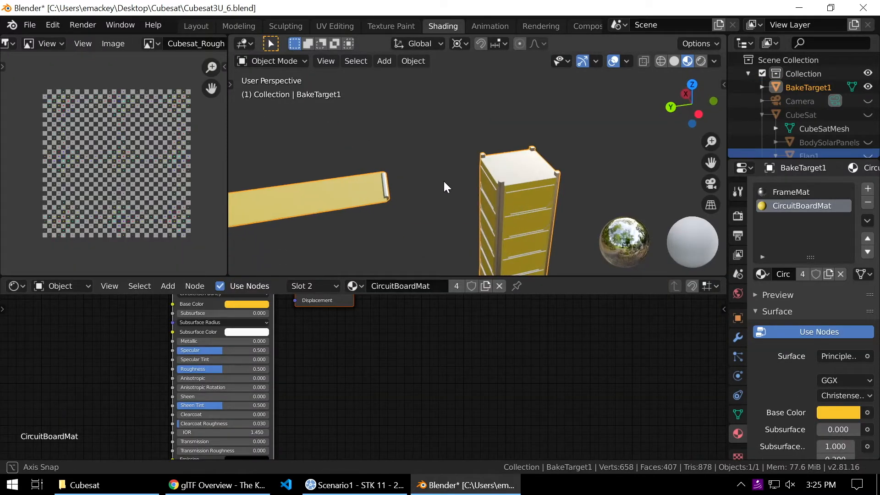
{"action": "middle_click_drag", "start_coordinate": [444, 180], "coordinate": [468, 168]}
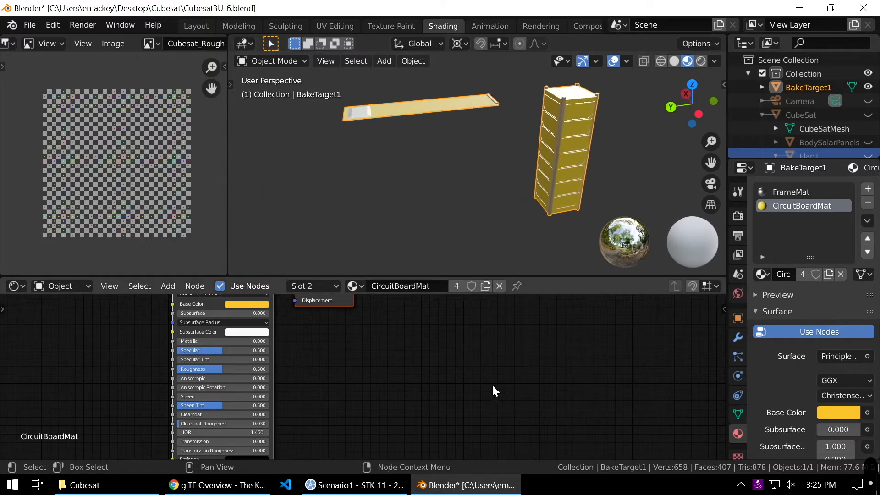
Copy the Cubesat_Rough image texture node from FrameMat and paste it unconnected into CircuitBoardMat
{"action": "left_click", "coordinate": [806, 192]}
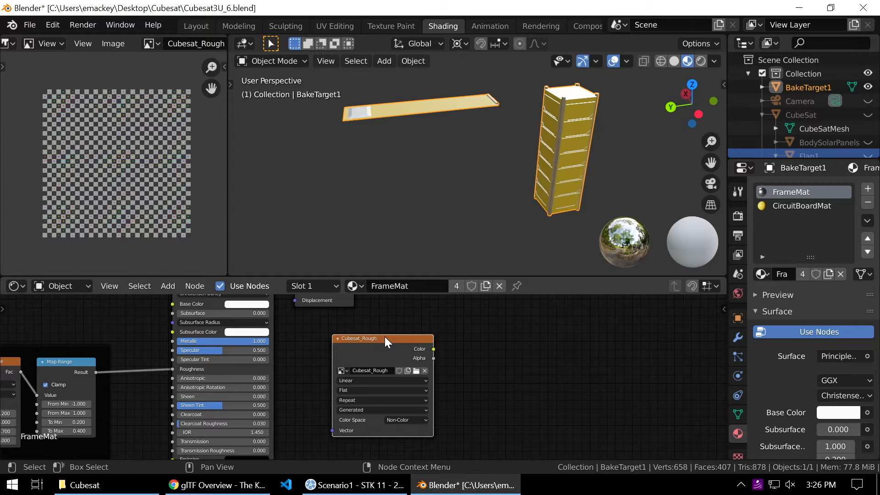
{"action": "key", "text": "ctrl+c"}
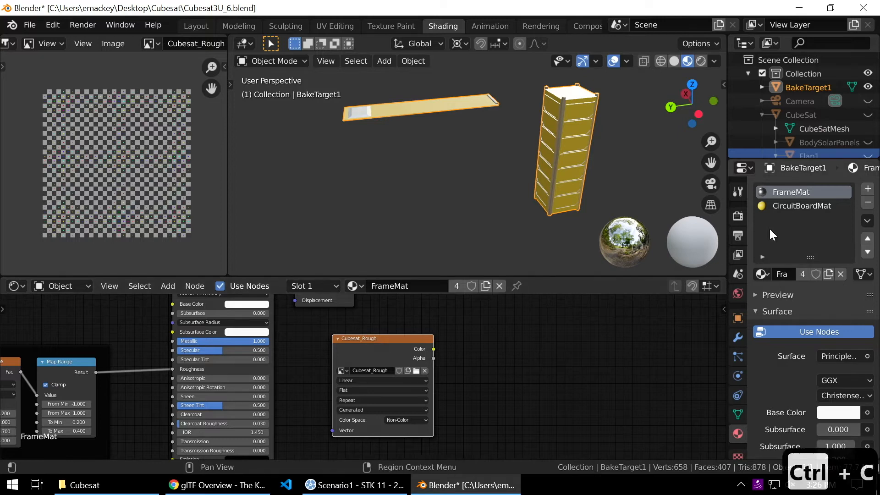
{"action": "left_click", "coordinate": [800, 207]}
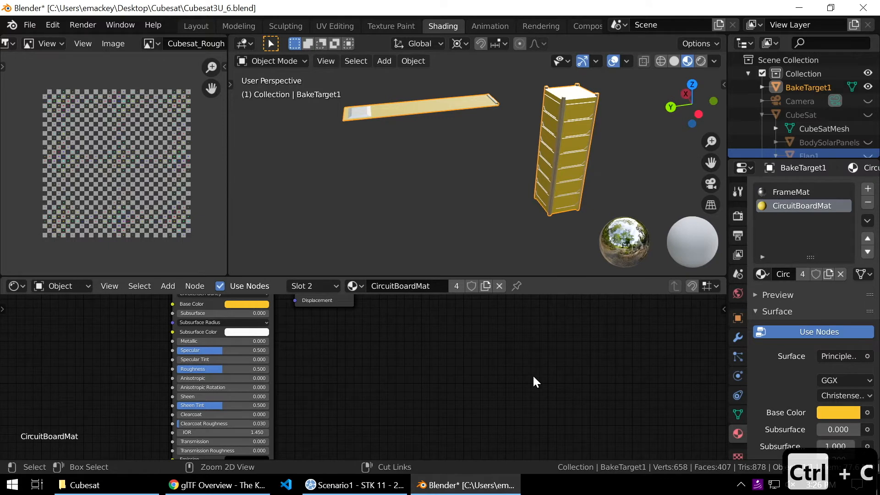
{"action": "key", "text": "ctrl+v"}
{"action": "scroll", "coordinate": [273, 383], "scroll_direction": "up", "scroll_amount": 3}
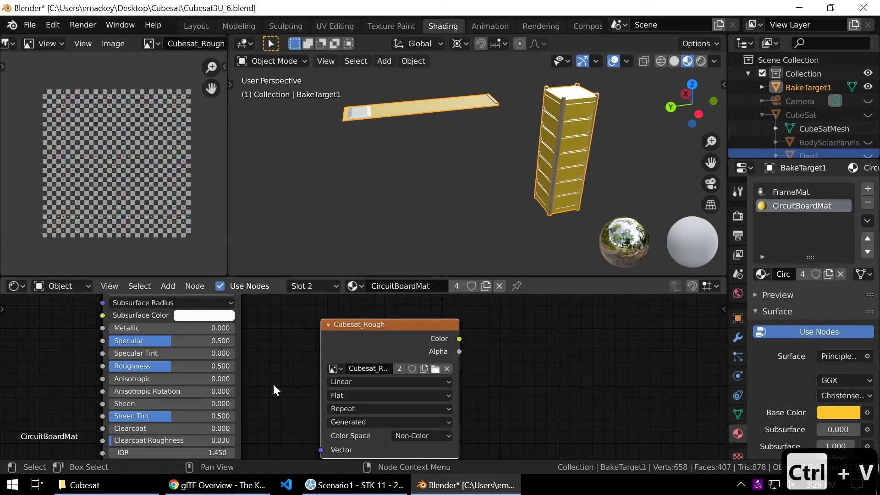
{"action": "middle_click_drag", "start_coordinate": [258, 394], "coordinate": [375, 391]}
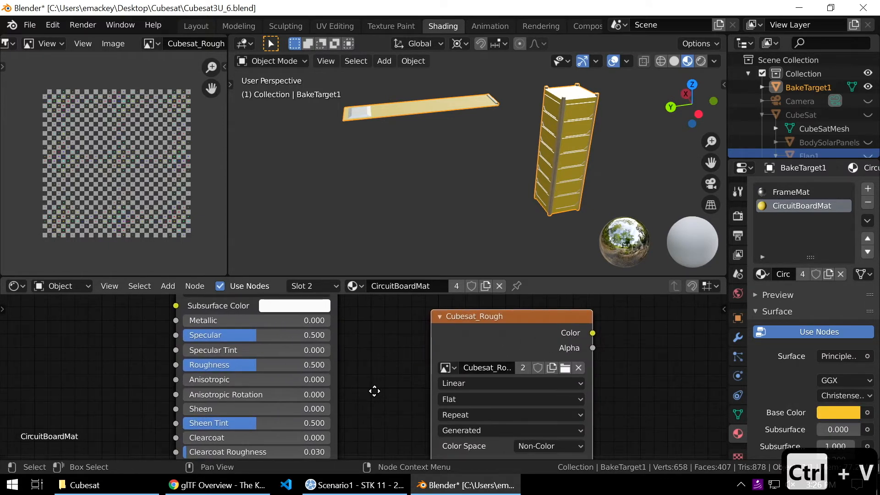
Copy the framed Brushed Metal node group (Geometry, Multiply, Musgrave Texture and Map Range) from FrameMat
{"action": "scroll", "coordinate": [376, 396], "scroll_direction": "down", "scroll_amount": 4}
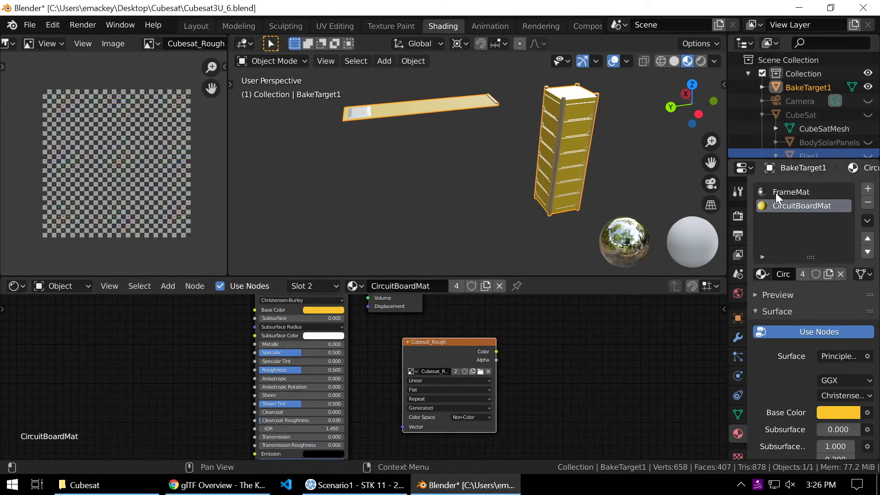
{"action": "left_click", "coordinate": [794, 195]}
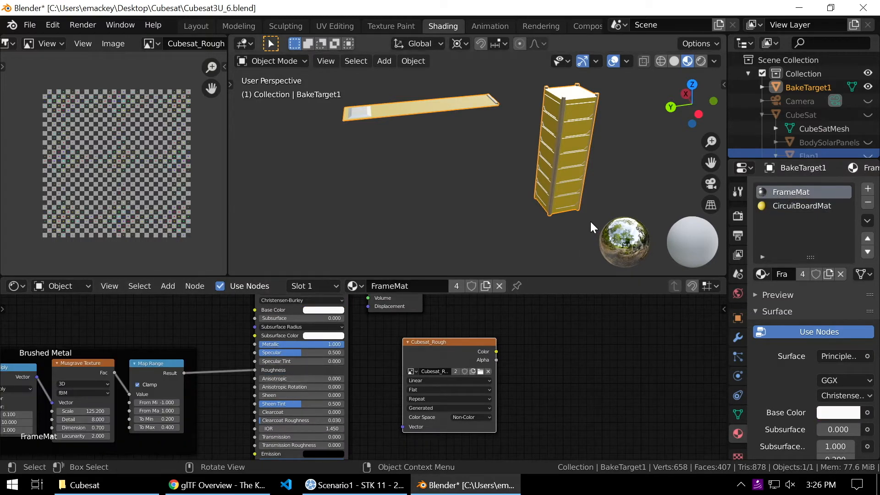
{"action": "scroll", "coordinate": [547, 130], "scroll_direction": "up", "scroll_amount": 3}
{"action": "middle_click_drag", "start_coordinate": [546, 130], "coordinate": [470, 143]}
{"action": "middle_click_drag", "start_coordinate": [462, 161], "coordinate": [471, 185], "text": "shift"}
{"action": "scroll", "coordinate": [499, 185], "scroll_direction": "up", "scroll_amount": 3}
{"action": "scroll", "coordinate": [472, 185], "scroll_direction": "down", "scroll_amount": 5}
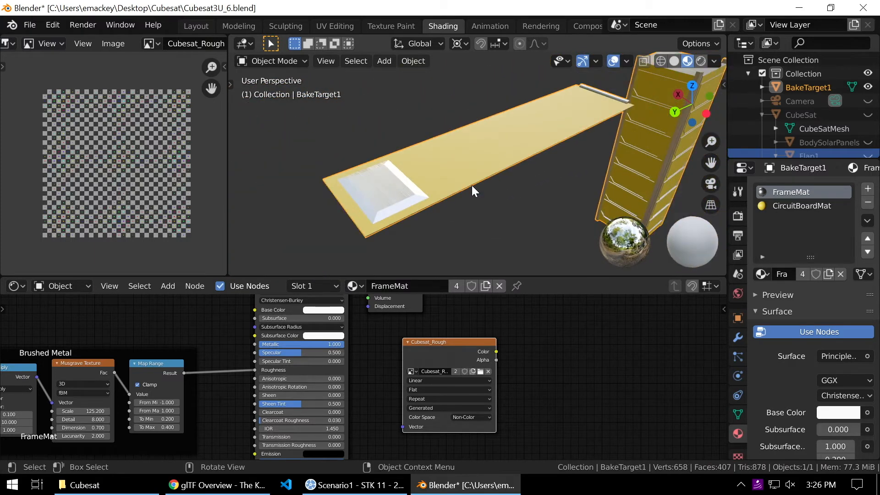
{"action": "scroll", "coordinate": [593, 363], "scroll_direction": "down", "scroll_amount": 1}
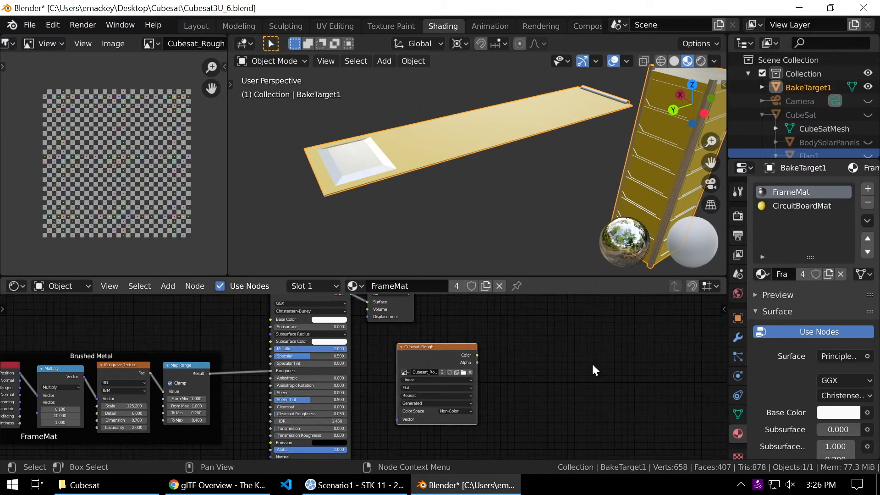
{"action": "scroll", "coordinate": [411, 408], "scroll_direction": "up", "scroll_amount": 1}
{"action": "mouse_move", "coordinate": [356, 407]}
{"action": "middle_mouse_down"}
{"action": "mouse_move", "coordinate": [579, 358]}
{"action": "mouse_move", "coordinate": [629, 378]}
{"action": "middle_mouse_up"}
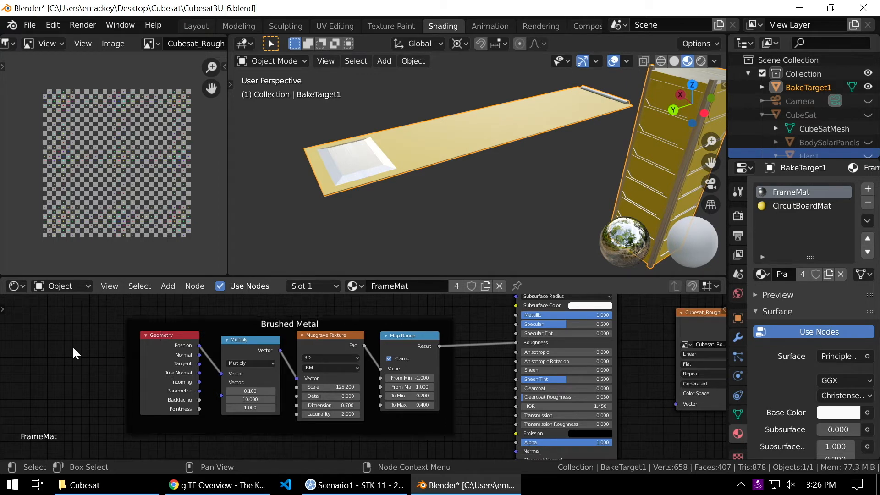
{"action": "key", "text": "b"}
{"action": "left_click_drag", "start_coordinate": [89, 303], "coordinate": [456, 432]}
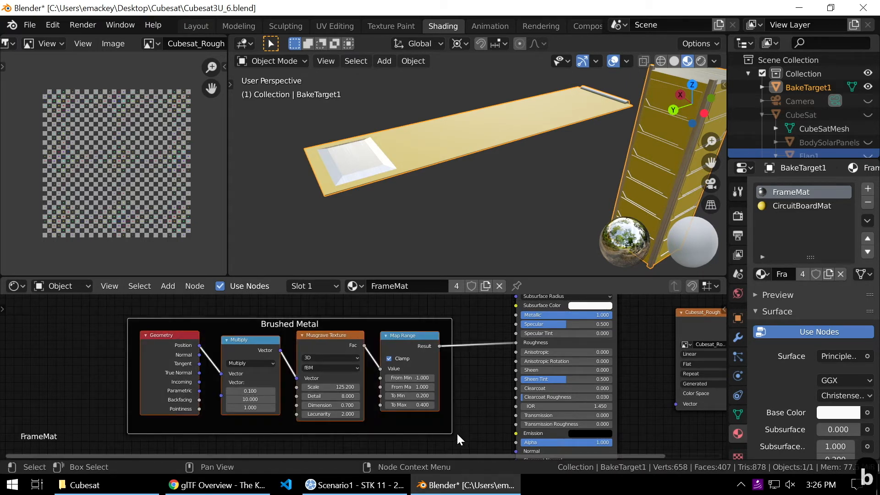
{"action": "key", "text": "ctrl+c"}
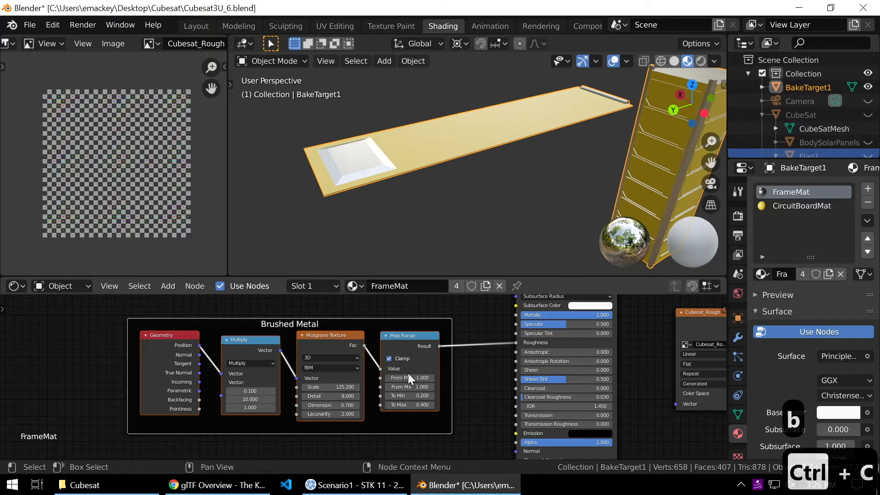
{"action": "left_click", "coordinate": [64, 371]}
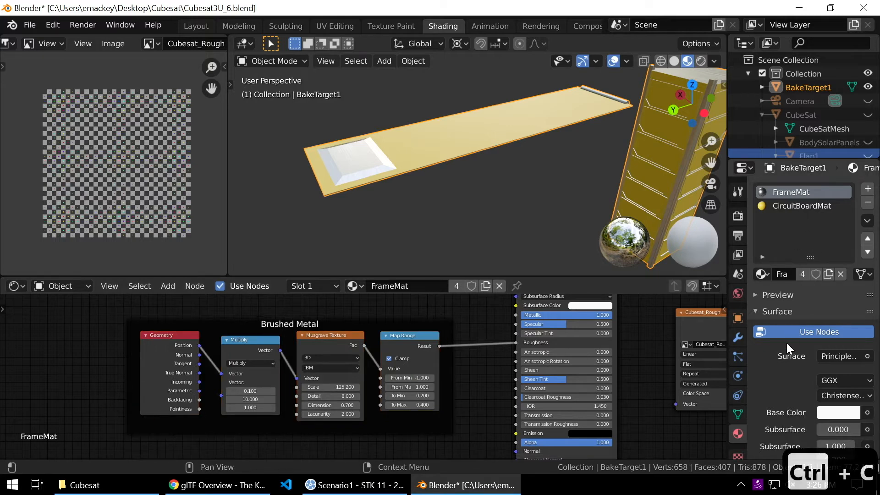
Paste the Brushed Metal nodes into CircuitBoardMat and connect the Map Range Result to the Principled shader's Roughness
{"action": "left_click", "coordinate": [802, 206]}
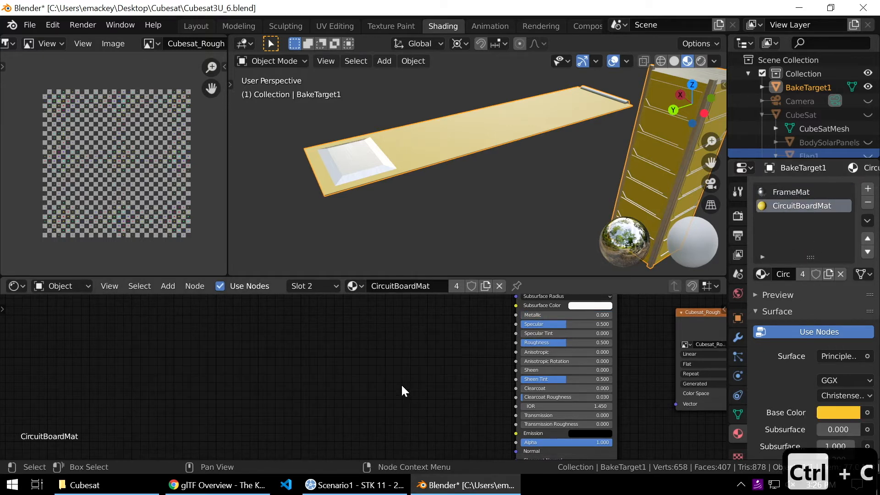
{"action": "key", "text": "ctrl+v"}
{"action": "left_click_drag", "start_coordinate": [439, 346], "coordinate": [516, 342]}
{"action": "scroll", "coordinate": [440, 122], "scroll_direction": "up", "scroll_amount": 5}
{"action": "middle_click_drag", "start_coordinate": [352, 144], "coordinate": [362, 149]}
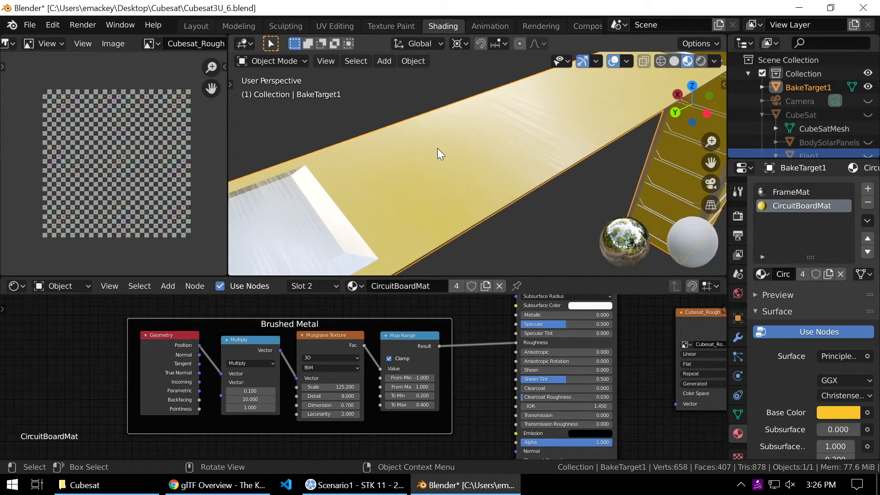
{"action": "middle_click_drag", "start_coordinate": [464, 138], "coordinate": [470, 135]}
Set the first two vector values of CircuitBoardMat's Multiply node to 1 for an unstretched pattern
{"action": "scroll", "coordinate": [337, 406], "scroll_direction": "up", "scroll_amount": 8}
{"action": "middle_click_drag", "start_coordinate": [194, 389], "coordinate": [320, 351]}
{"action": "scroll", "coordinate": [320, 351], "scroll_direction": "up", "scroll_amount": 2}
{"action": "left_click", "coordinate": [264, 359]}
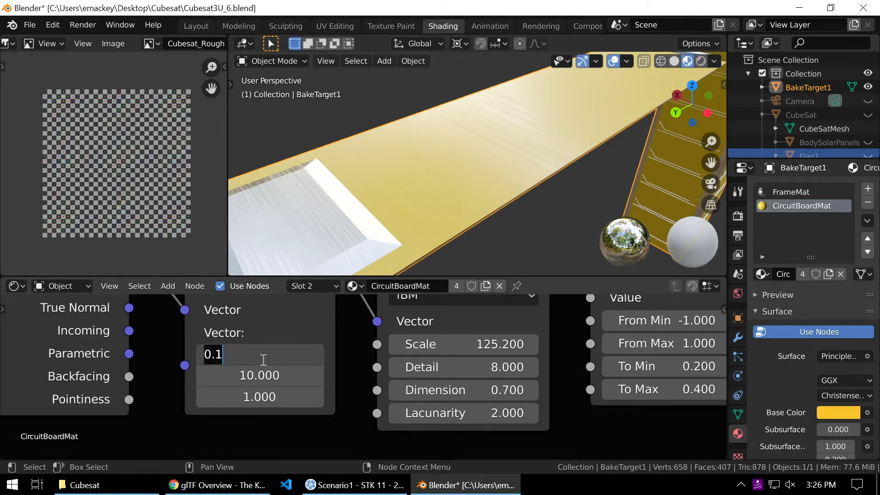
{"action": "type", "text": "1"}
{"action": "key", "text": "Tab"}
{"action": "type", "text": "1"}
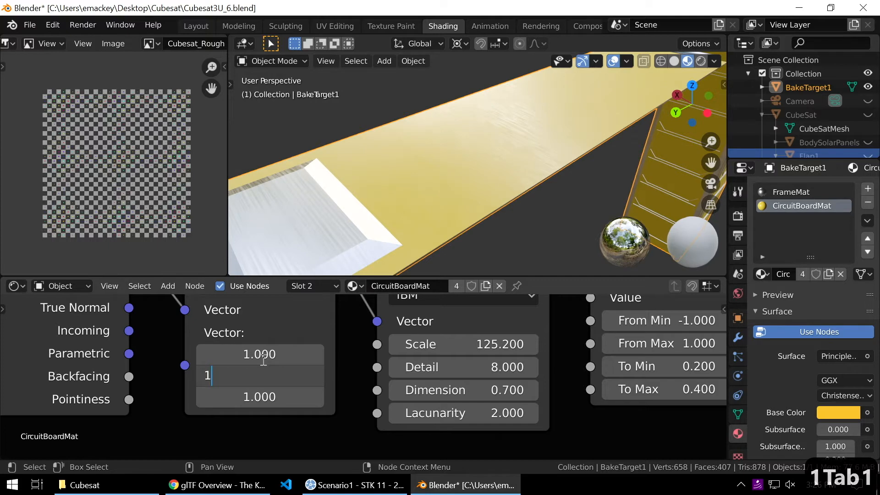
{"action": "key", "text": "Return"}
{"action": "middle_click_drag", "start_coordinate": [499, 208], "coordinate": [491, 164]}
Set CircuitBoardMat's Map Range output to To Min 0.500 and To Max 0.800, and check the flap's surface
{"action": "middle_click_drag", "start_coordinate": [463, 395], "coordinate": [229, 395]}
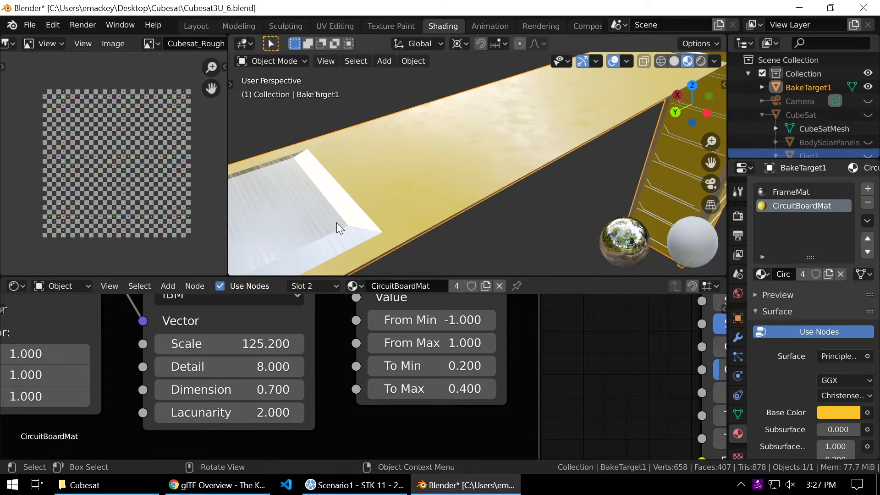
{"action": "left_click", "coordinate": [488, 388]}
{"action": "left_click", "coordinate": [488, 388]}
{"action": "left_click", "coordinate": [488, 388]}
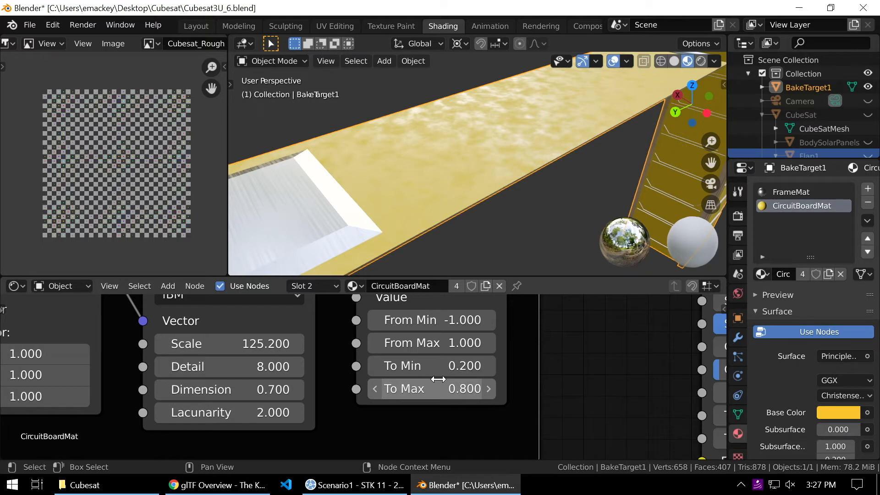
{"action": "left_click", "coordinate": [488, 367]}
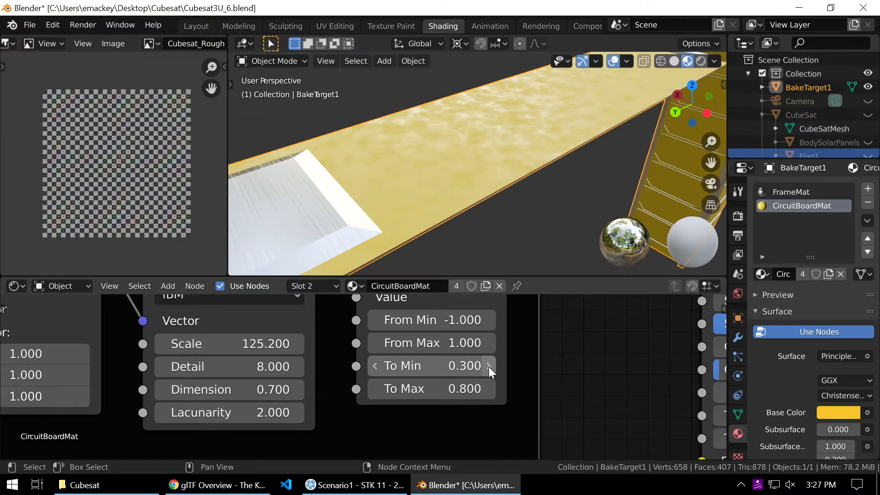
{"action": "left_click", "coordinate": [489, 367]}
{"action": "left_click", "coordinate": [488, 367]}
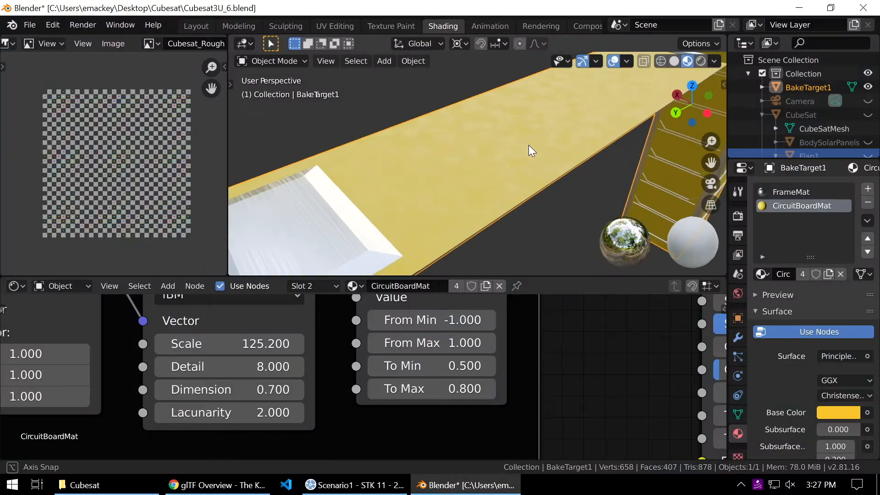
{"action": "middle_click_drag", "start_coordinate": [535, 141], "coordinate": [516, 149]}
{"action": "scroll", "coordinate": [516, 149], "scroll_direction": "down", "scroll_amount": 3}
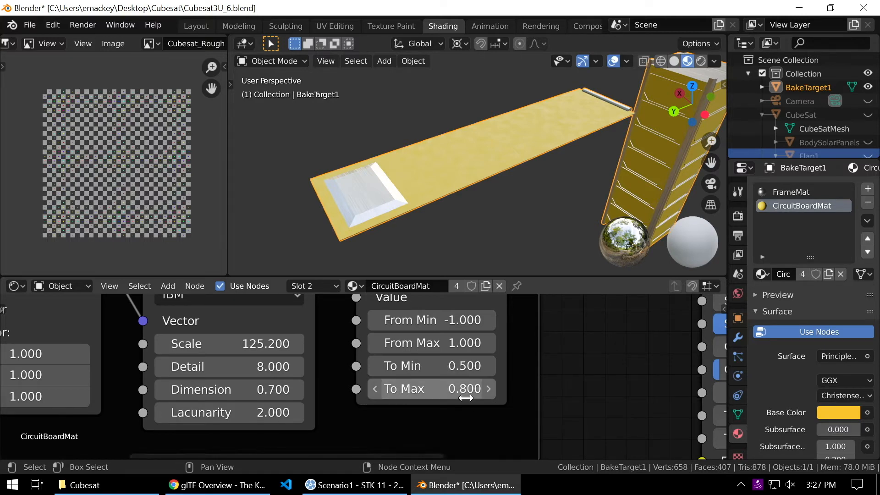
{"action": "scroll", "coordinate": [475, 266], "scroll_direction": "up", "scroll_amount": 4}
{"action": "middle_click_drag", "start_coordinate": [463, 201], "coordinate": [482, 182]}
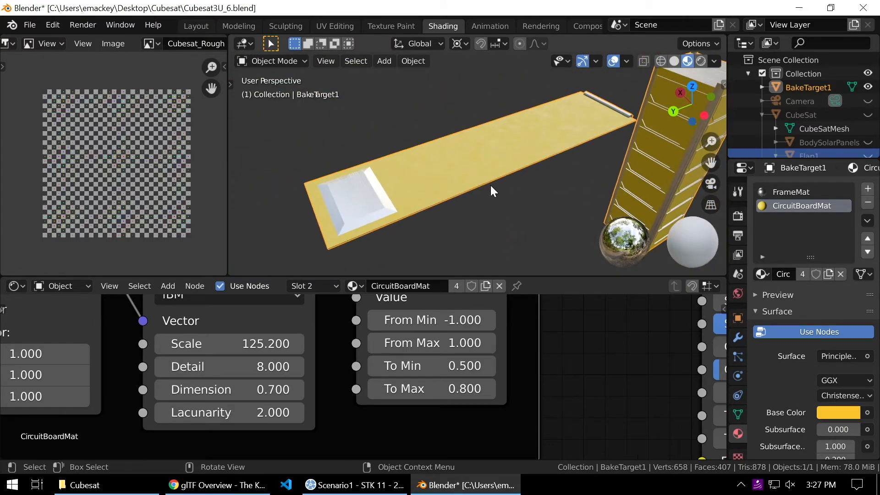
{"action": "scroll", "coordinate": [492, 188], "scroll_direction": "down", "scroll_amount": 5}
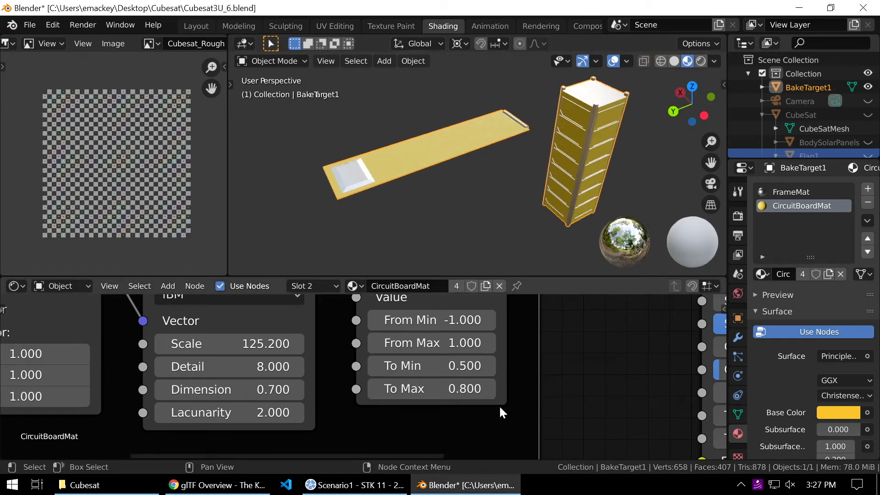
Make the unconnected Cubesat_Rough image texture the active node in CircuitBoardMat
{"action": "scroll", "coordinate": [503, 413], "scroll_direction": "down", "scroll_amount": 5}
{"action": "middle_click_drag", "start_coordinate": [462, 359], "coordinate": [305, 391]}
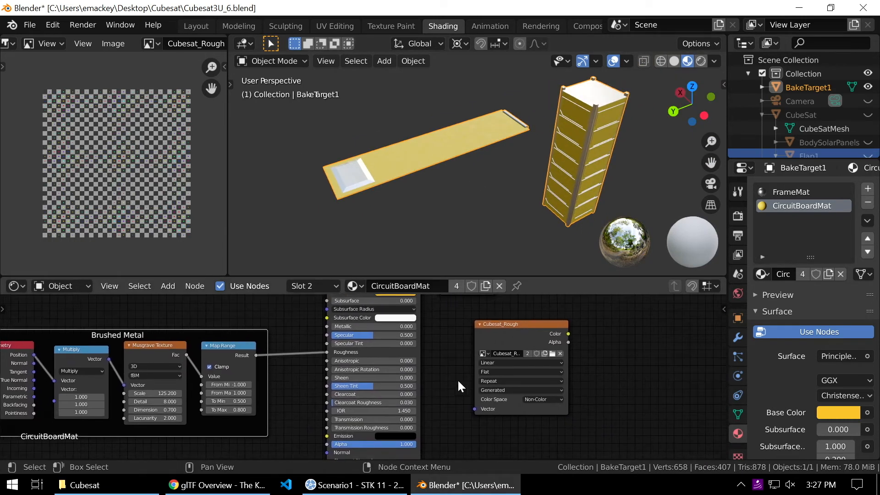
{"action": "scroll", "coordinate": [435, 337], "scroll_direction": "up", "scroll_amount": 2}
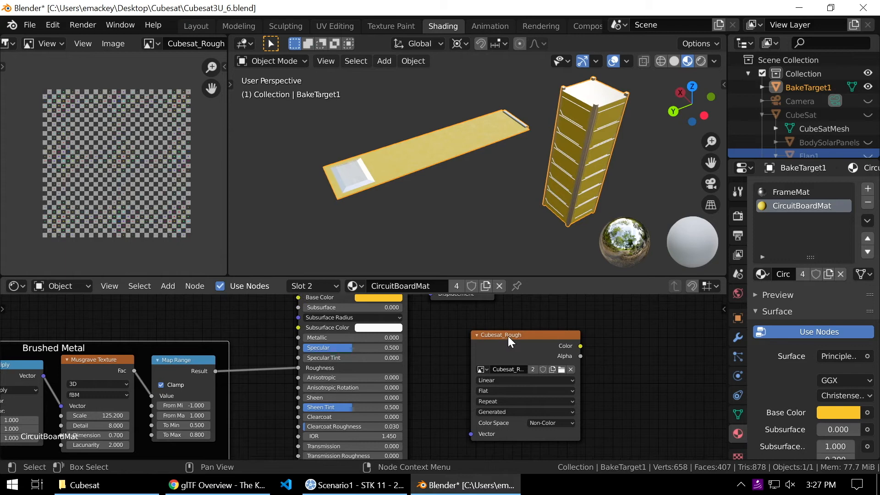
{"action": "left_click", "coordinate": [523, 332]}
{"action": "left_click", "coordinate": [178, 359]}
{"action": "left_click", "coordinate": [499, 333]}
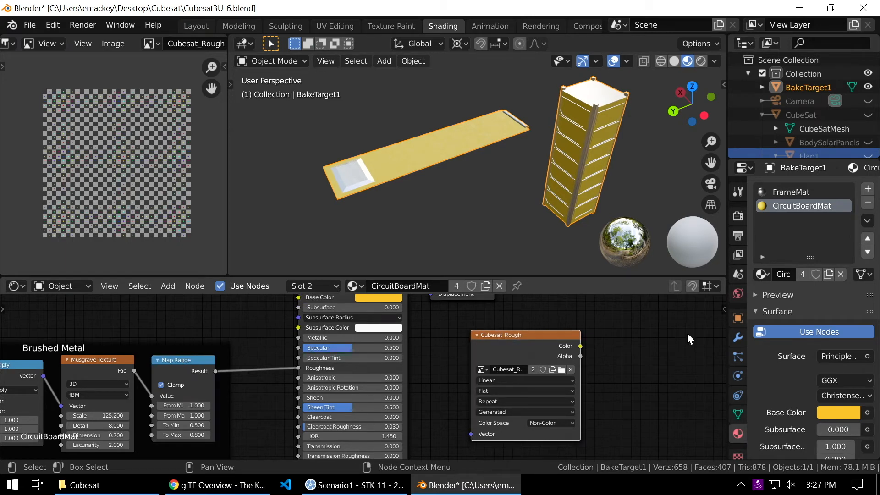
{"action": "middle_click_drag", "start_coordinate": [623, 331], "coordinate": [547, 322]}
{"action": "scroll", "coordinate": [550, 323], "scroll_direction": "up", "scroll_amount": 3}
{"action": "middle_click_drag", "start_coordinate": [595, 352], "coordinate": [548, 376]}
{"action": "scroll", "coordinate": [576, 338], "scroll_direction": "down", "scroll_amount": 1}
{"action": "scroll", "coordinate": [576, 343], "scroll_direction": "down", "scroll_amount": 1}
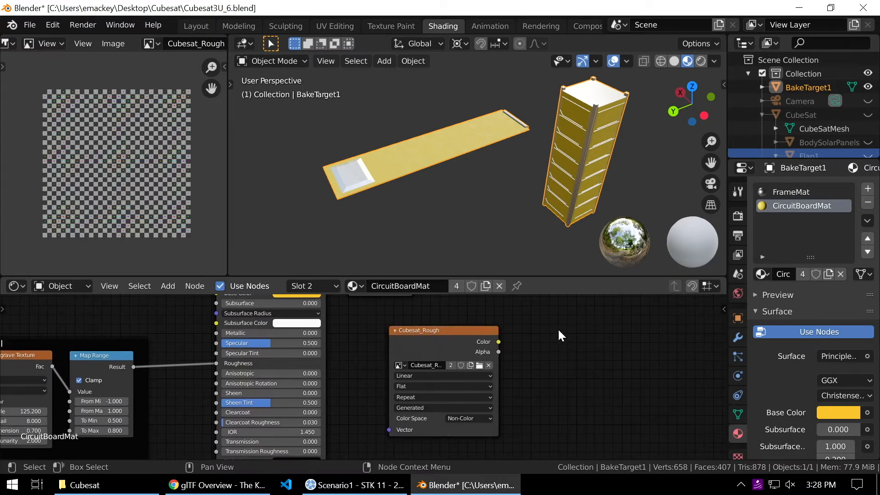
{"action": "left_click", "coordinate": [447, 331]}
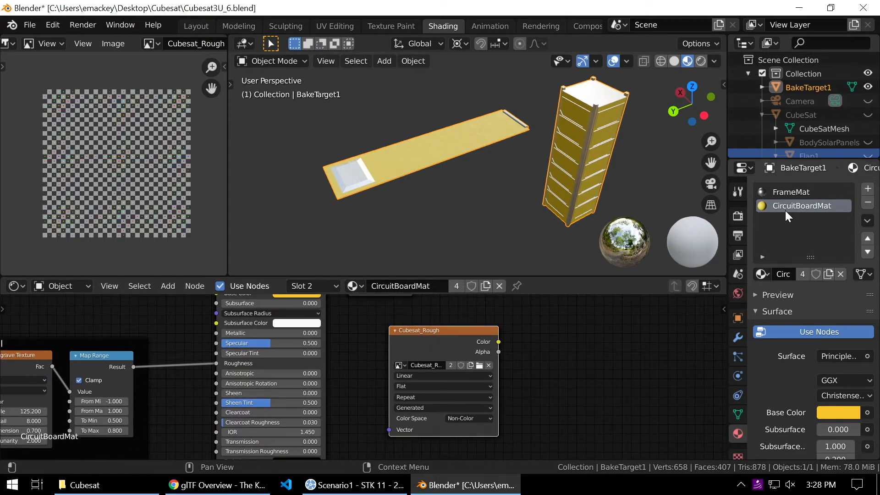
Make the Cubesat_Rough image texture the active node in FrameMat and compare its selection with CircuitBoardMat's
{"action": "left_click", "coordinate": [799, 191]}
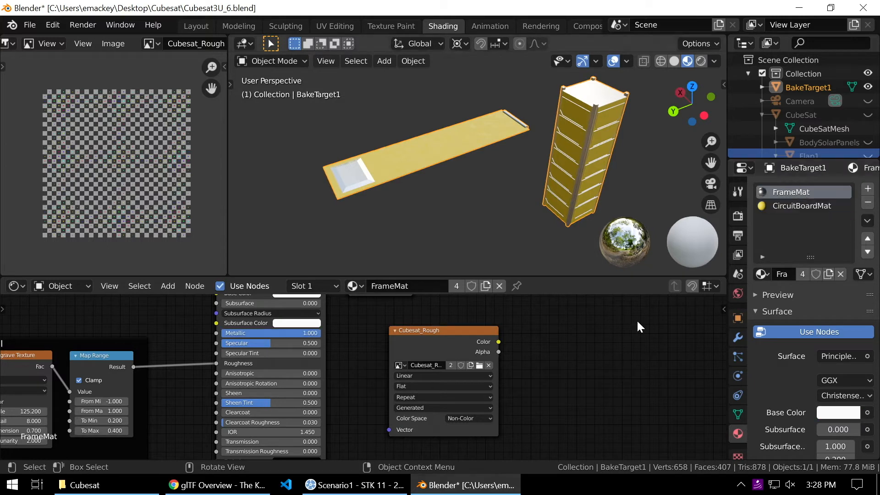
{"action": "left_click", "coordinate": [448, 330]}
{"action": "left_click", "coordinate": [786, 205]}
{"action": "left_click", "coordinate": [791, 192]}
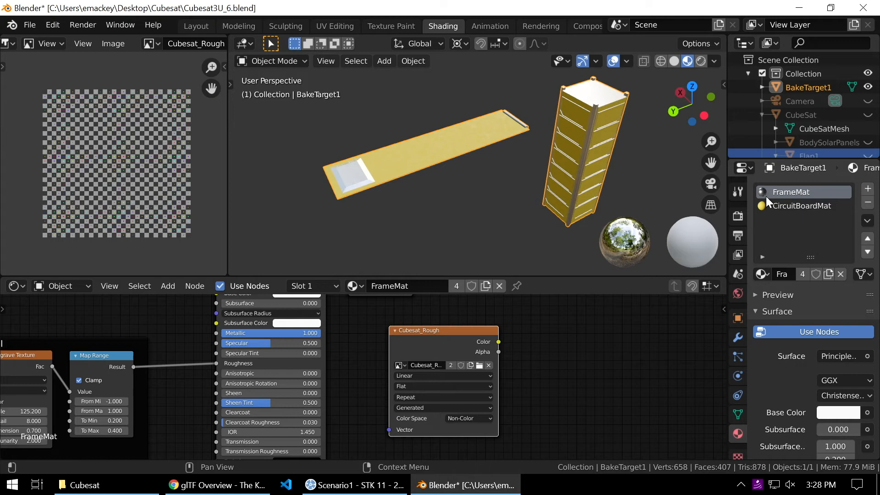
Switch the scene's render engine to Cycles
{"action": "left_click", "coordinate": [737, 217]}
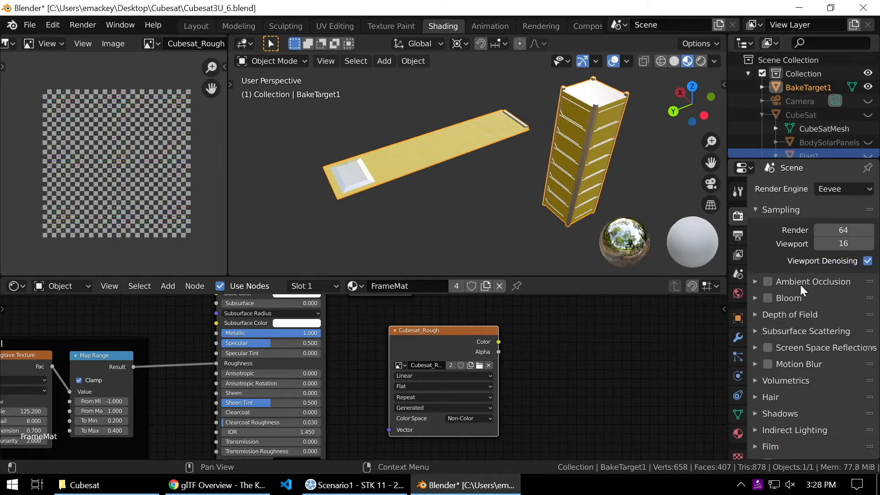
{"action": "scroll", "coordinate": [794, 321], "scroll_direction": "down", "scroll_amount": 2}
{"action": "scroll", "coordinate": [787, 364], "scroll_direction": "up", "scroll_amount": 2}
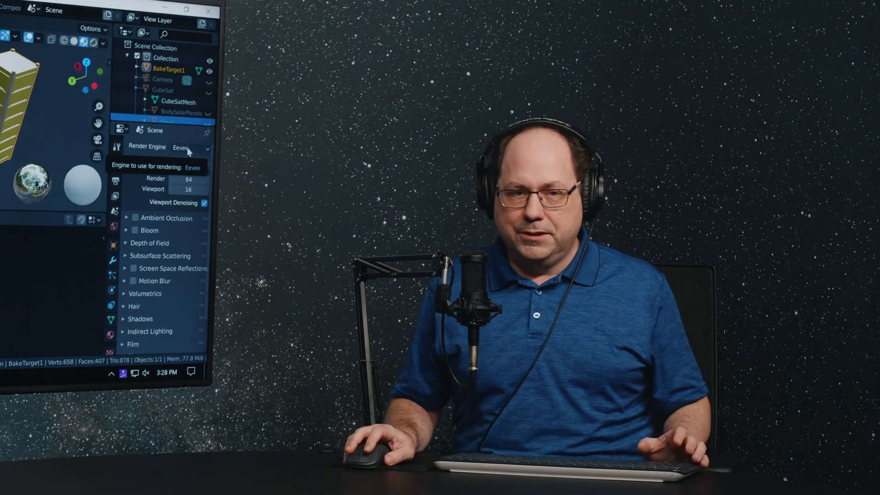
{"action": "left_click", "coordinate": [840, 189]}
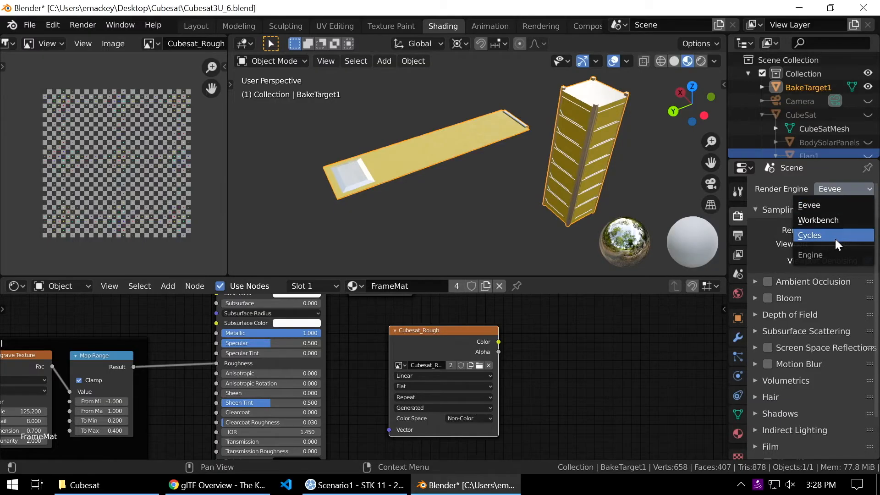
{"action": "left_click", "coordinate": [835, 237]}
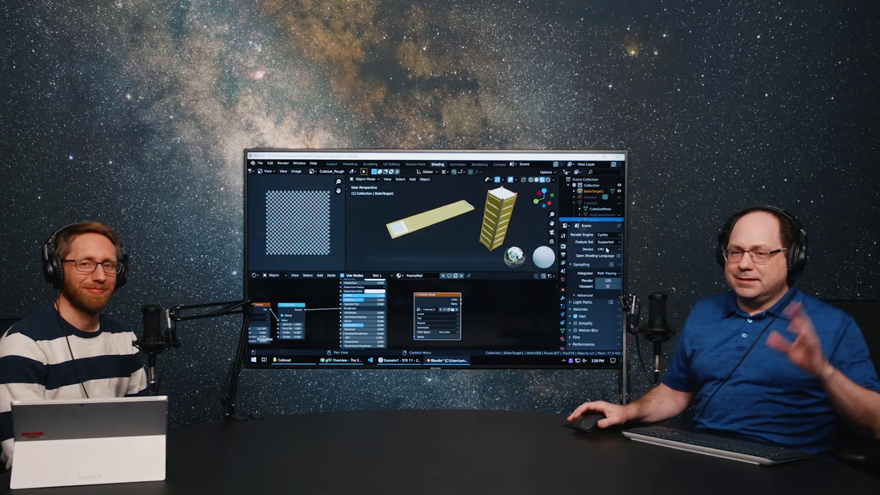
Expand the Cycles Bake settings to show the bake type and influence options
{"action": "scroll", "coordinate": [604, 254], "scroll_direction": "down", "scroll_amount": 2}
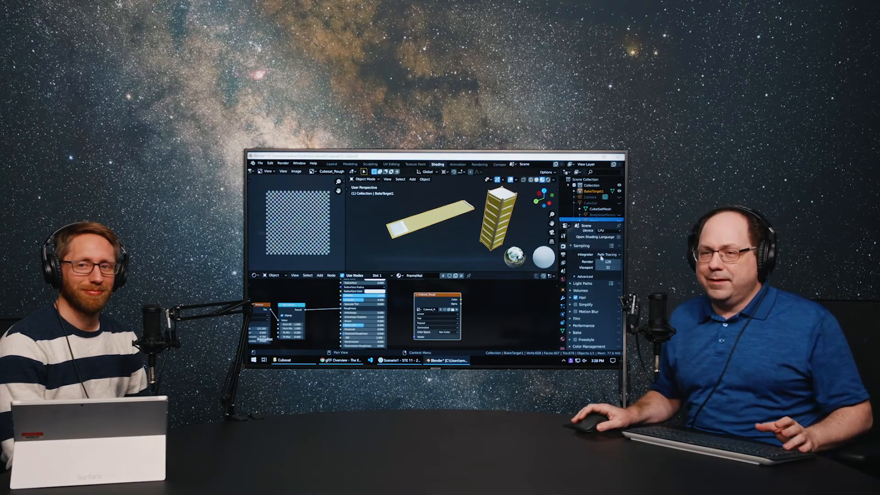
{"action": "scroll", "coordinate": [602, 258], "scroll_direction": "up", "scroll_amount": 2}
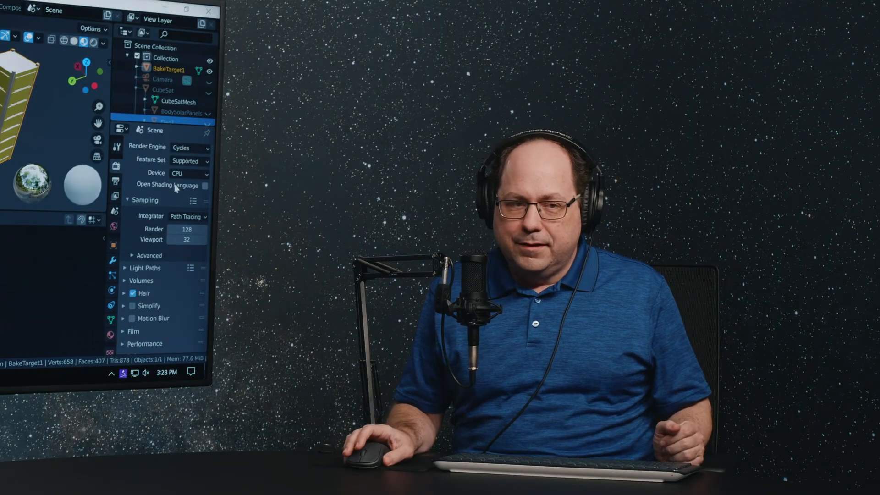
{"action": "scroll", "coordinate": [172, 211], "scroll_direction": "down", "scroll_amount": 2}
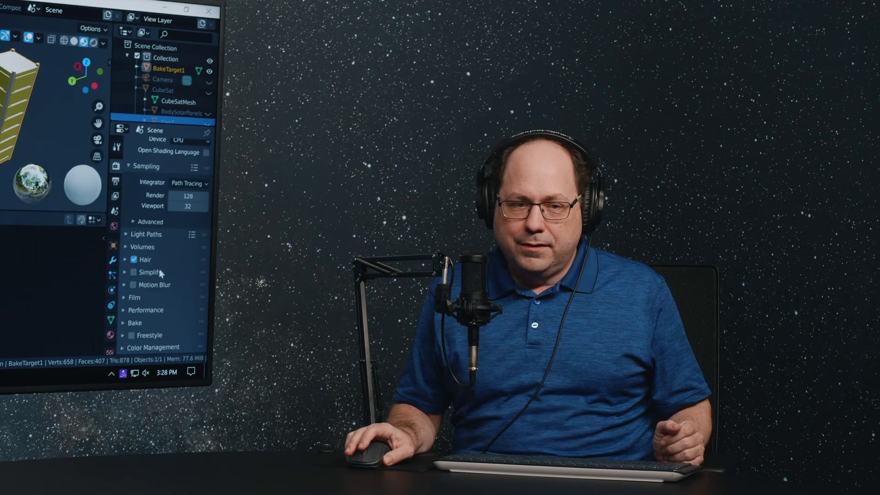
{"action": "left_click", "coordinate": [134, 323]}
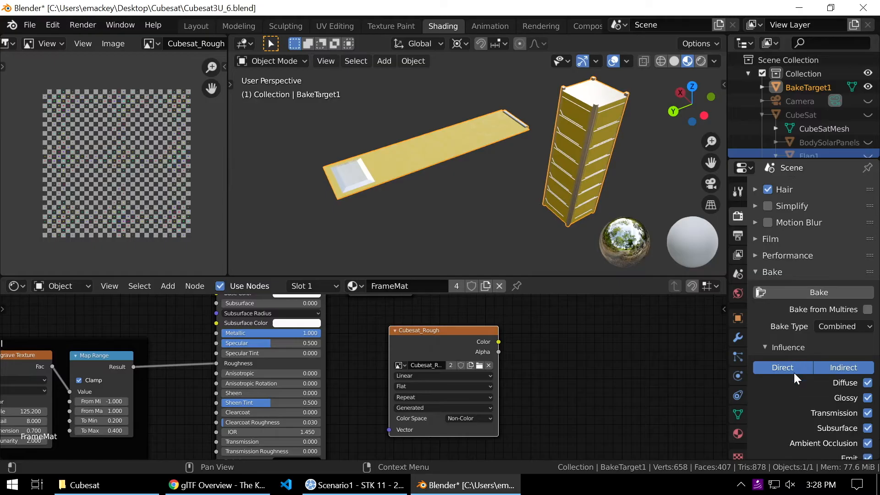
{"action": "scroll", "coordinate": [804, 330], "scroll_direction": "down", "scroll_amount": 1}
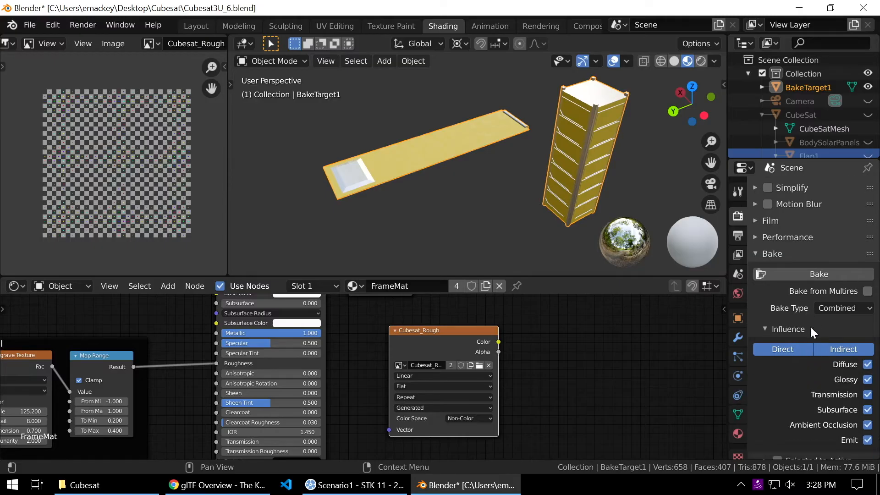
Set the bake type to Roughness and bake BakeTarget1's materials into the Cubesat_Rough image
{"action": "scroll", "coordinate": [450, 169], "scroll_direction": "up", "scroll_amount": 3}
{"action": "middle_click_drag", "start_coordinate": [499, 135], "coordinate": [569, 205]}
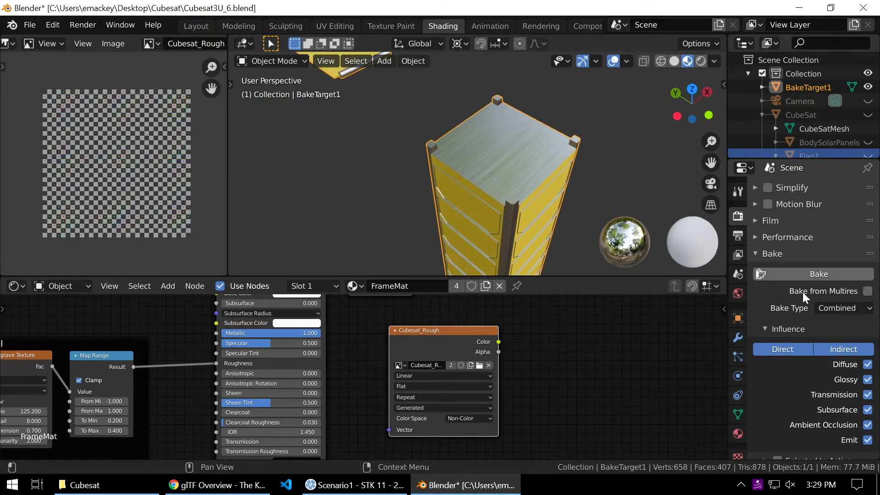
{"action": "middle_click_drag", "start_coordinate": [564, 194], "coordinate": [505, 200]}
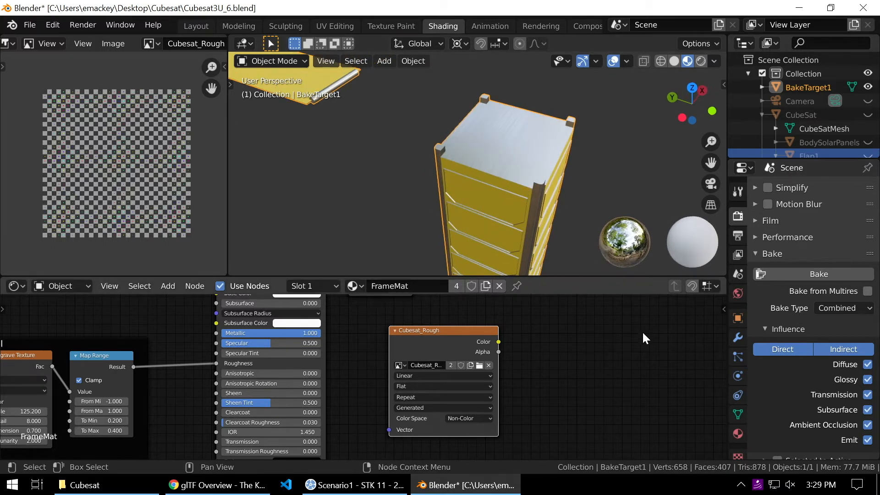
{"action": "left_click", "coordinate": [844, 306]}
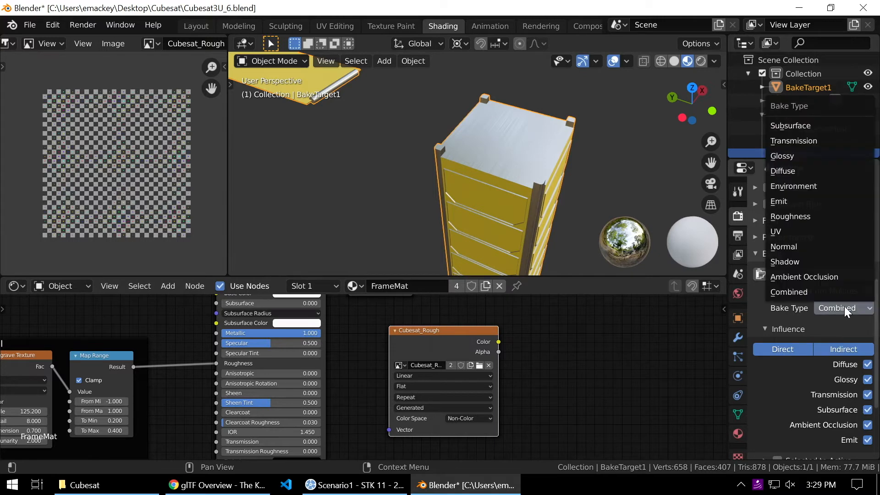
{"action": "left_click", "coordinate": [823, 212]}
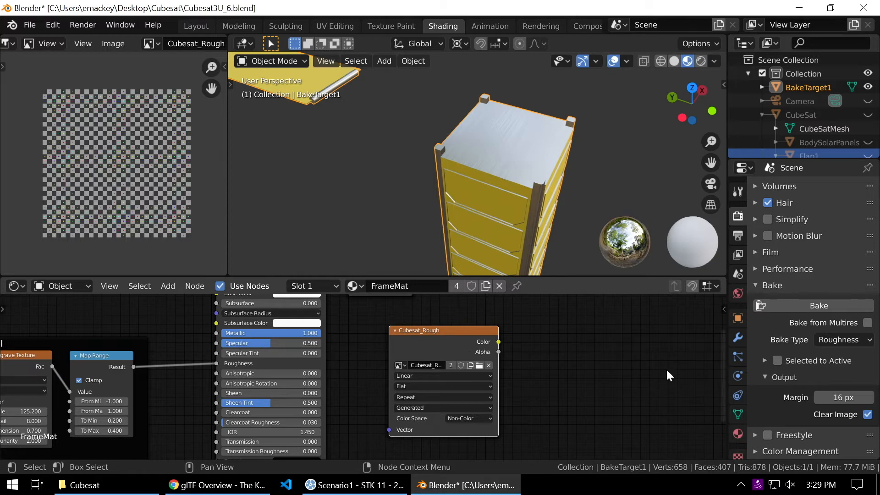
{"action": "left_click", "coordinate": [838, 303]}
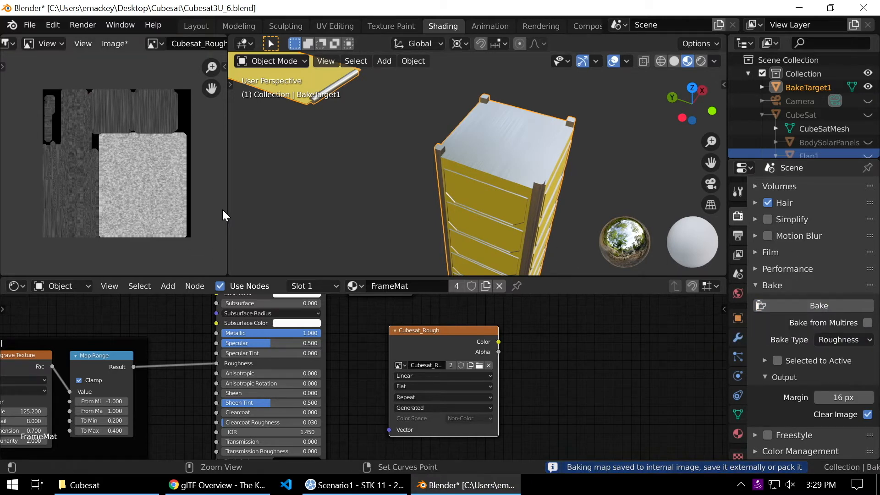
Examine the baked Cubesat_Rough image up close, checking the circuit board noise and brushed metal areas
{"action": "scroll", "coordinate": [126, 187], "scroll_direction": "up", "scroll_amount": 3}
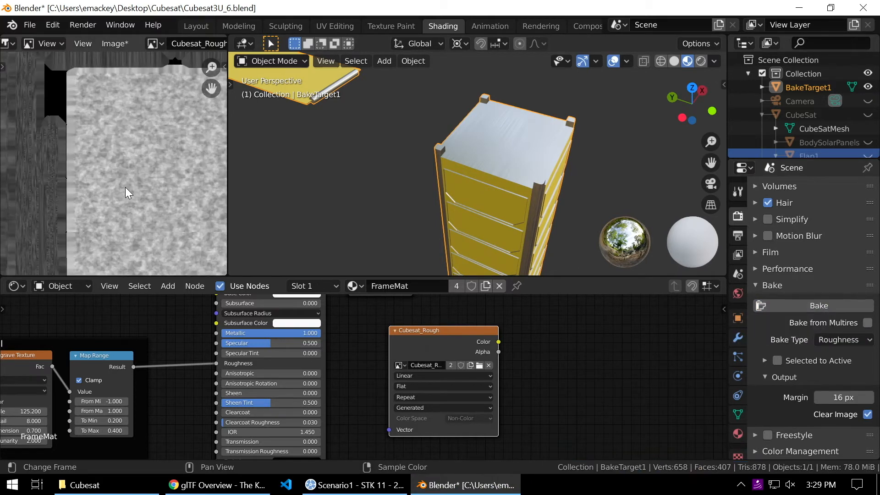
{"action": "middle_click_drag", "start_coordinate": [150, 158], "coordinate": [98, 166], "text": "shift"}
{"action": "scroll", "coordinate": [98, 165], "scroll_direction": "up", "scroll_amount": 2}
{"action": "scroll", "coordinate": [143, 213], "scroll_direction": "down", "scroll_amount": 4}
{"action": "scroll", "coordinate": [127, 180], "scroll_direction": "down", "scroll_amount": 3}
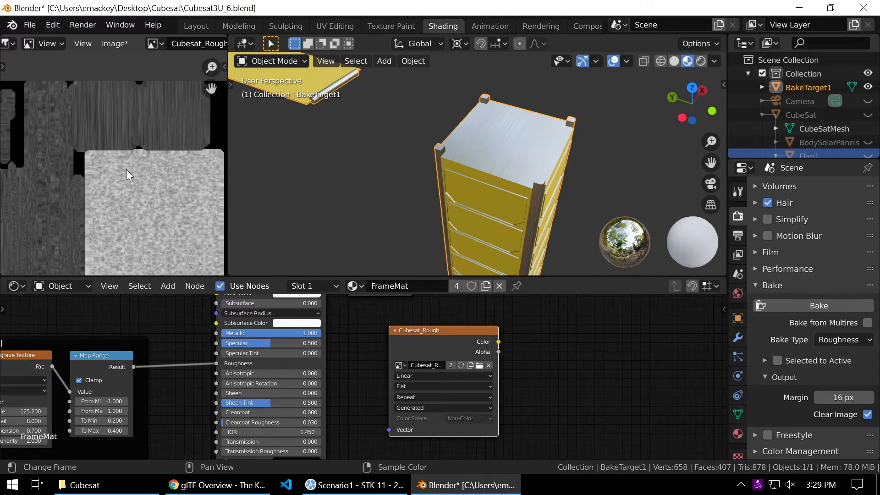
{"action": "scroll", "coordinate": [121, 128], "scroll_direction": "up", "scroll_amount": 2}
{"action": "middle_click_drag", "start_coordinate": [109, 108], "coordinate": [129, 198]}
{"action": "middle_click_drag", "start_coordinate": [133, 153], "coordinate": [139, 193]}
{"action": "scroll", "coordinate": [139, 188], "scroll_direction": "up", "scroll_amount": 1}
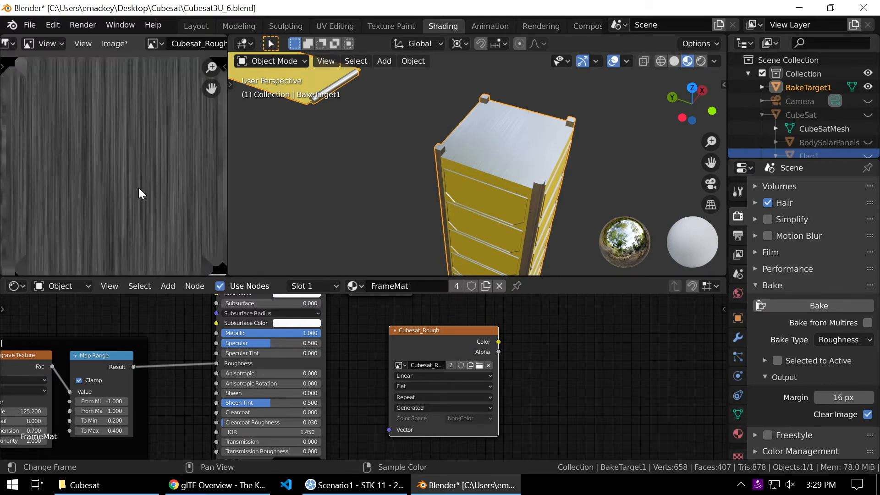
{"action": "scroll", "coordinate": [139, 187], "scroll_direction": "down", "scroll_amount": 3}
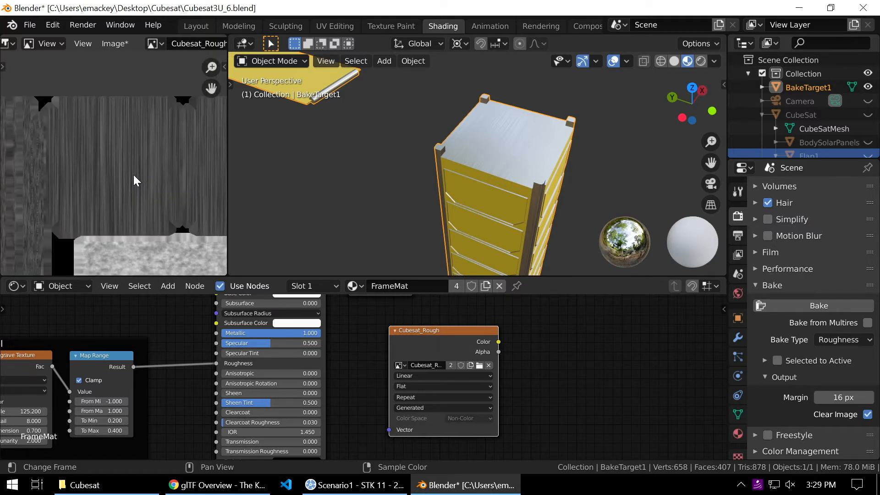
{"action": "scroll", "coordinate": [133, 174], "scroll_direction": "down", "scroll_amount": 4}
{"action": "middle_click_drag", "start_coordinate": [124, 223], "coordinate": [153, 168]}
{"action": "scroll", "coordinate": [129, 170], "scroll_direction": "up", "scroll_amount": 3}
{"action": "scroll", "coordinate": [129, 169], "scroll_direction": "down", "scroll_amount": 1}
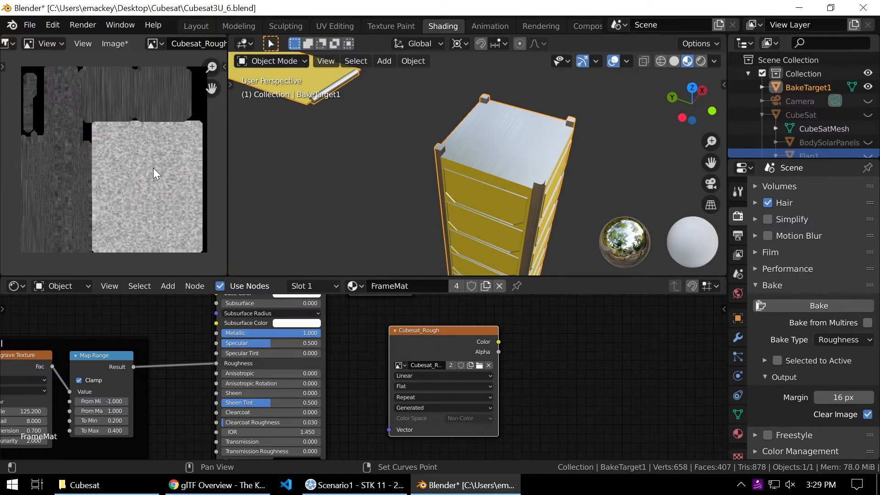
Pack the baked Cubesat_Rough image into the blend file
{"action": "left_click", "coordinate": [121, 45]}
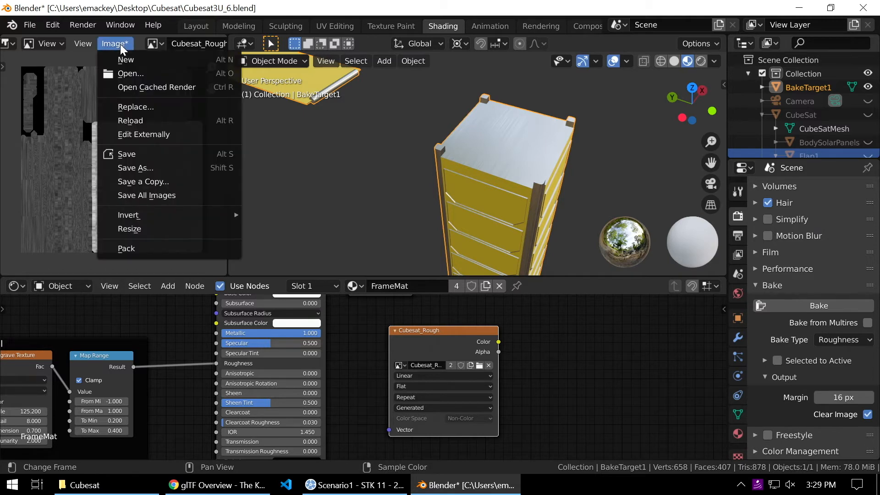
{"action": "left_click", "coordinate": [141, 248]}
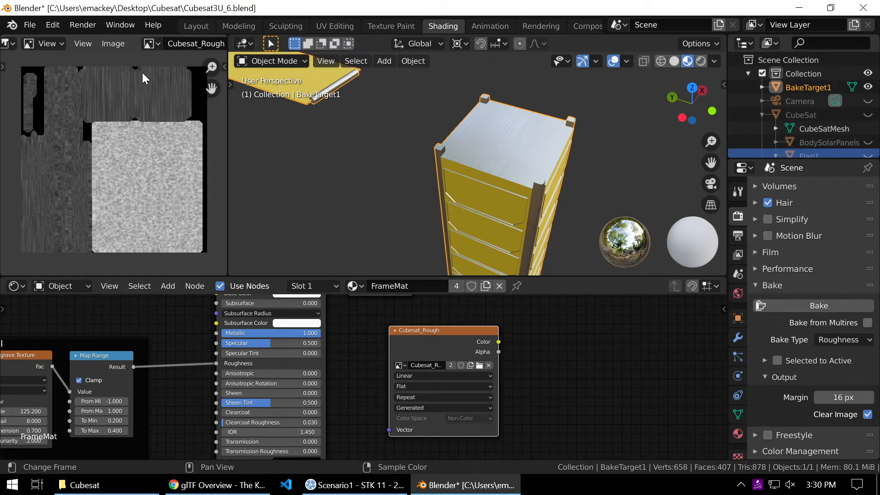
{"action": "left_click", "coordinate": [114, 44]}
{"action": "left_click", "coordinate": [150, 164]}
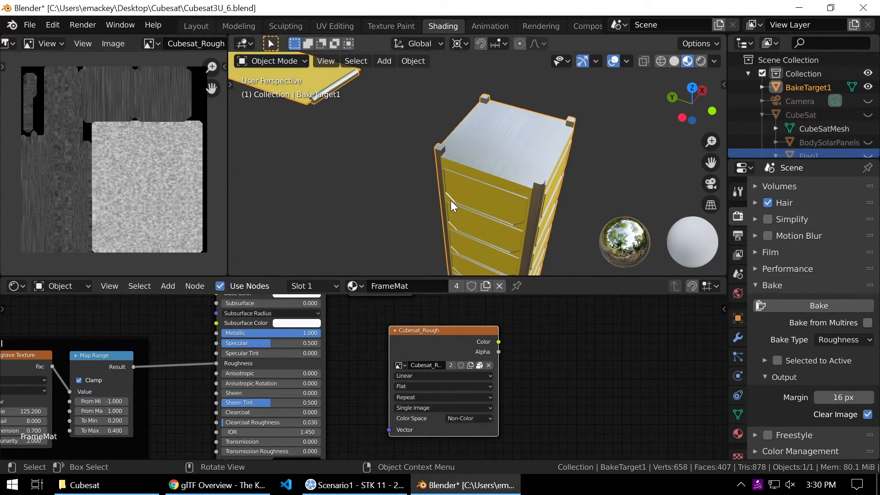
Make BakeTarget1's FrameMat a single-user copy and rename it FrameMat_BAKE
{"action": "left_click", "coordinate": [818, 88]}
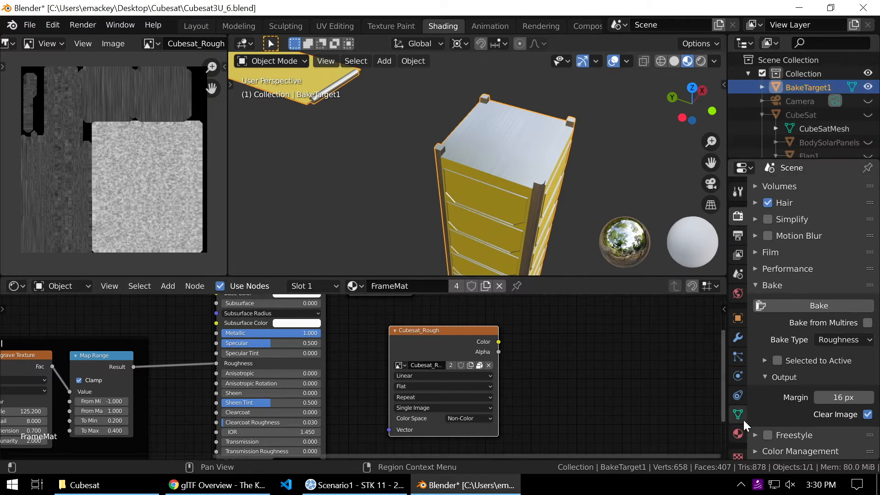
{"action": "left_click", "coordinate": [738, 434]}
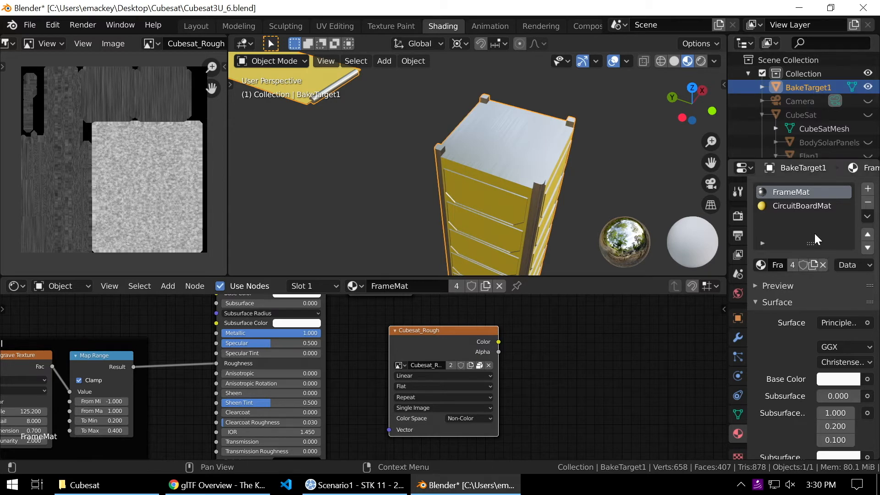
{"action": "scroll", "coordinate": [432, 389], "scroll_direction": "down", "scroll_amount": 4}
{"action": "middle_click_drag", "start_coordinate": [343, 389], "coordinate": [426, 398]}
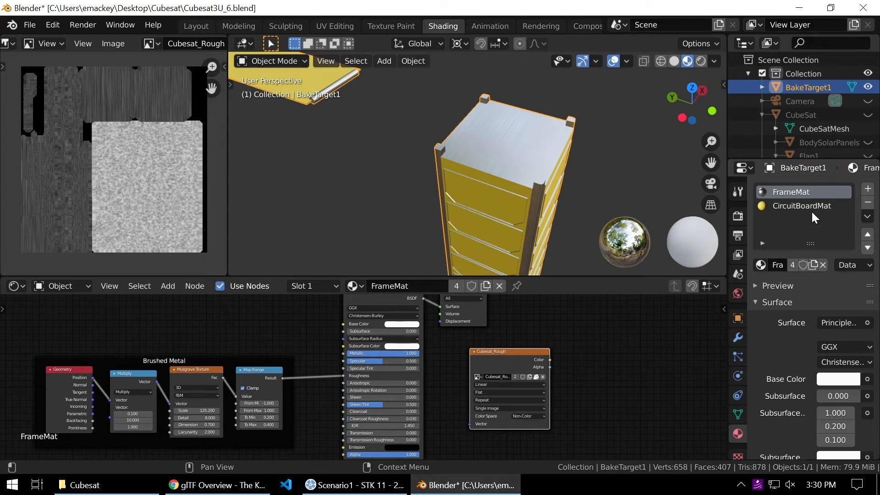
{"action": "left_click", "coordinate": [793, 265]}
{"action": "left_click", "coordinate": [786, 265]}
{"action": "key", "text": "BackSpace"}
{"action": "key", "text": "BackSpace"}
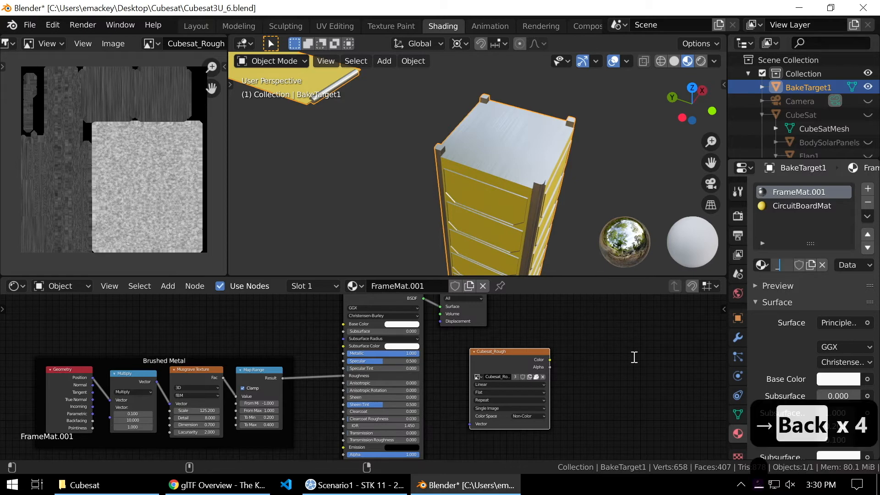
{"action": "type", "text": "_BAKE"}
{"action": "key", "text": "Return"}
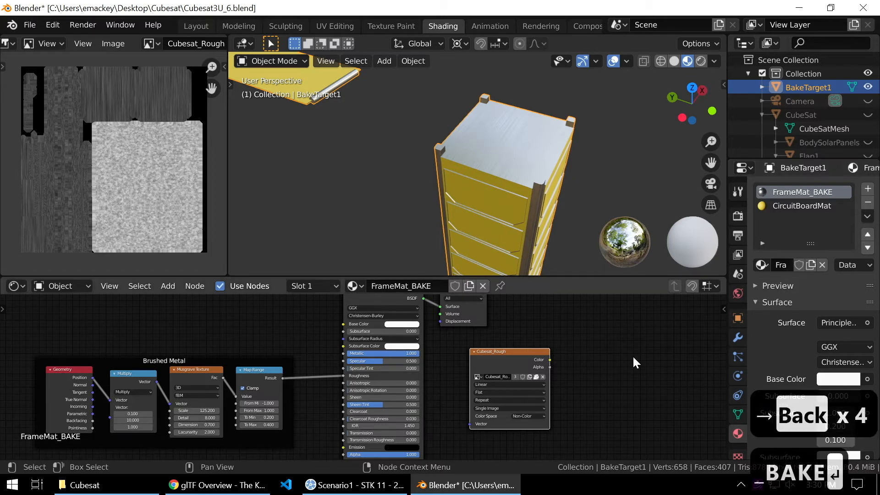
Make BakeTarget1's CircuitBoardMat a single-user copy and rename it CircuitBoard_BAKE
{"action": "left_click", "coordinate": [811, 207]}
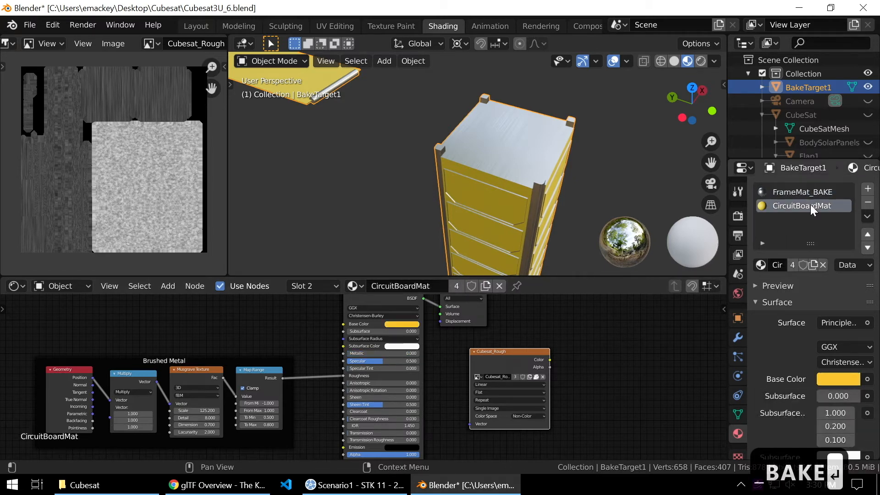
{"action": "left_click", "coordinate": [792, 266]}
{"action": "key", "text": "End"}
{"action": "key", "text": "End"}
{"action": "key", "text": "End"}
{"action": "key", "text": "End"}
{"action": "key", "text": "BackSpace"}
{"action": "key", "text": "BackSpace"}
{"action": "key", "text": "BackSpace"}
{"action": "key", "text": "BackSpace"}
{"action": "key", "text": "BackSpace"}
{"action": "key", "text": "BackSpace"}
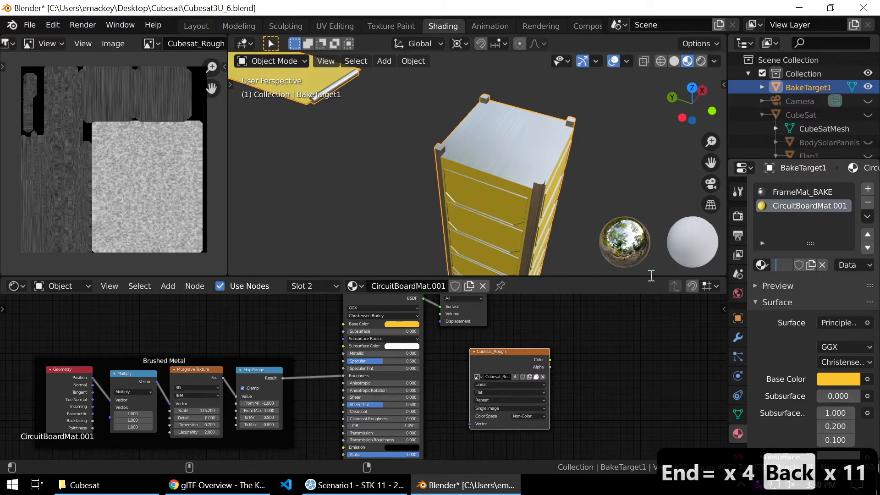
{"action": "type", "text": "_BAKE"}
{"action": "key", "text": "Return"}
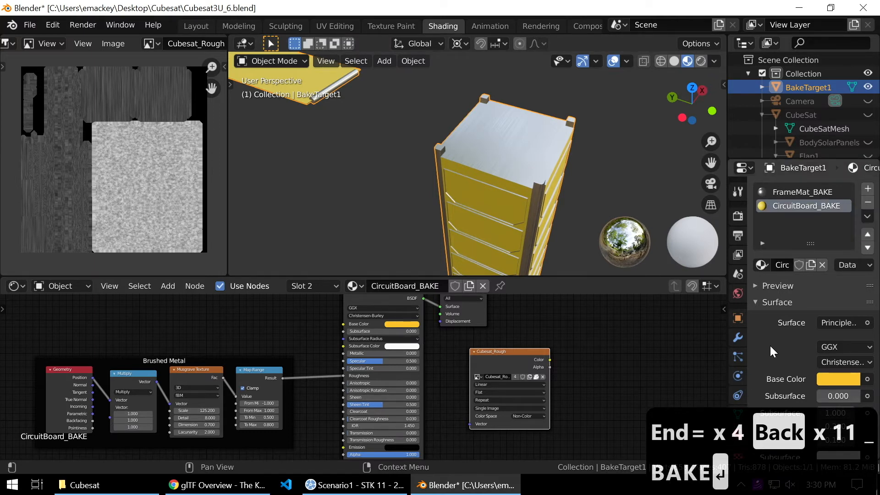
Review FrameMat_BAKE's Brushed Metal nodes, their roughness connection and the Cubesat_Rough image texture
{"action": "left_click", "coordinate": [812, 193]}
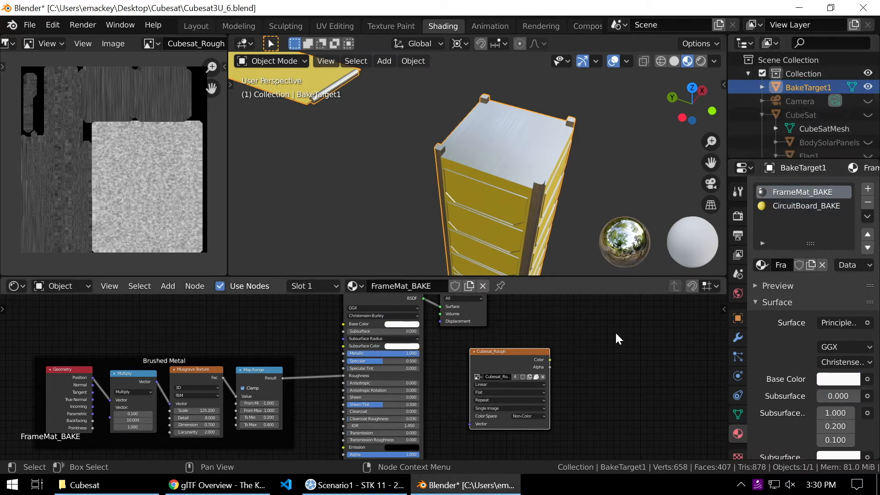
{"action": "scroll", "coordinate": [591, 353], "scroll_direction": "down", "scroll_amount": 1}
{"action": "scroll", "coordinate": [354, 378], "scroll_direction": "up", "scroll_amount": 3}
{"action": "middle_click_drag", "start_coordinate": [222, 396], "coordinate": [412, 370]}
{"action": "scroll", "coordinate": [411, 370], "scroll_direction": "up", "scroll_amount": 3}
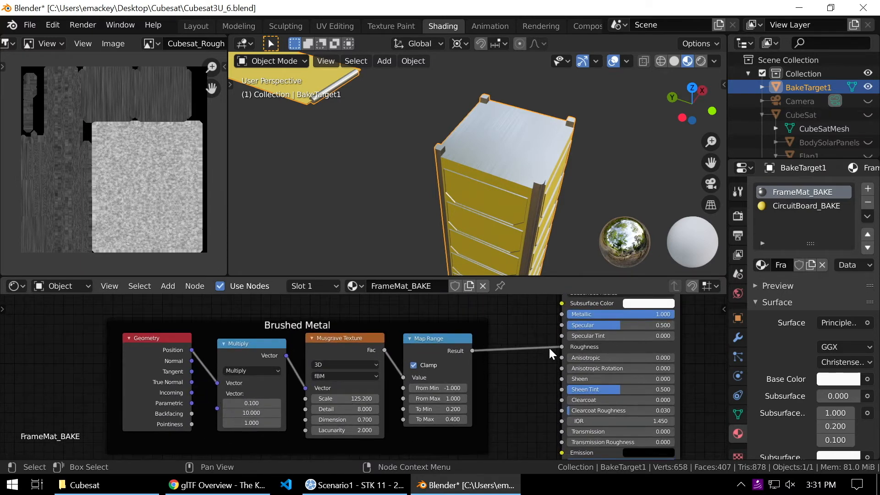
{"action": "scroll", "coordinate": [536, 368], "scroll_direction": "down", "scroll_amount": 1}
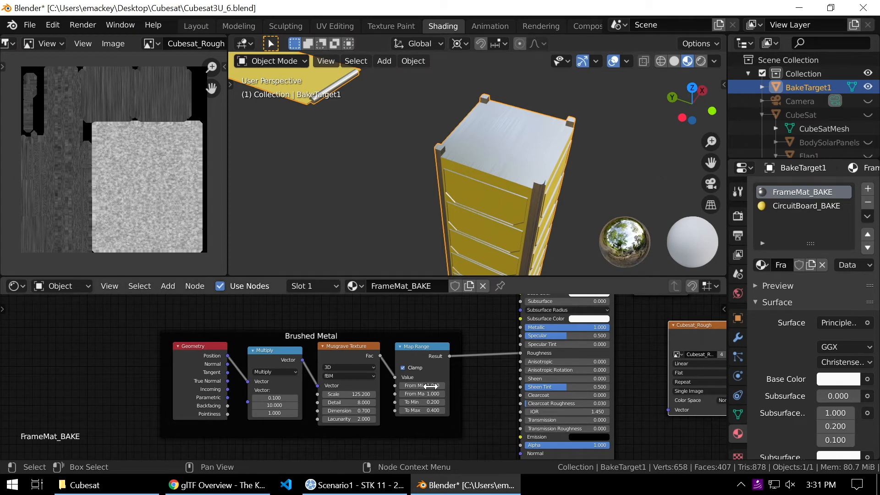
{"action": "scroll", "coordinate": [505, 349], "scroll_direction": "down", "scroll_amount": 1}
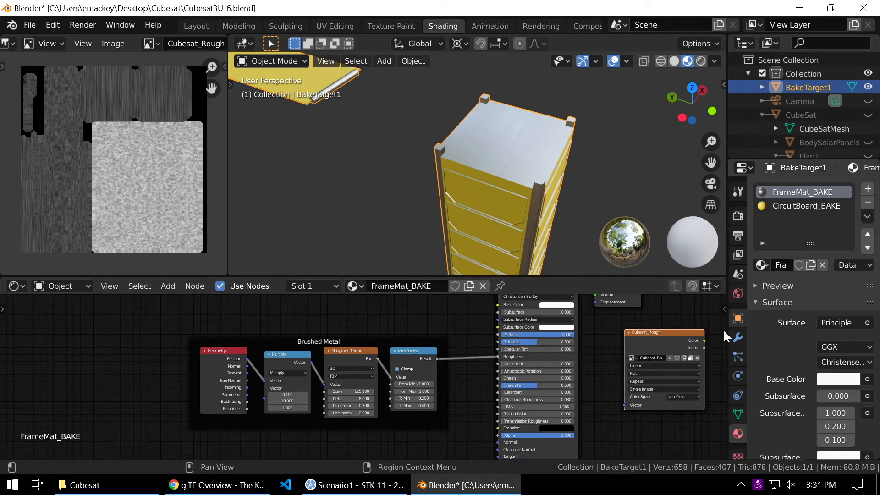
{"action": "middle_click_drag", "start_coordinate": [589, 360], "coordinate": [550, 383]}
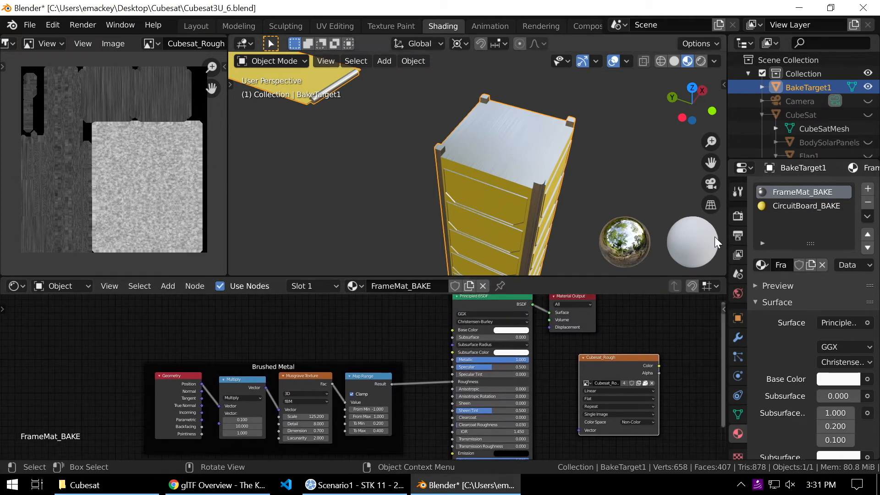
Hide BakeTarget1 in the viewport and show the original CubeSat object
{"action": "left_click", "coordinate": [868, 87]}
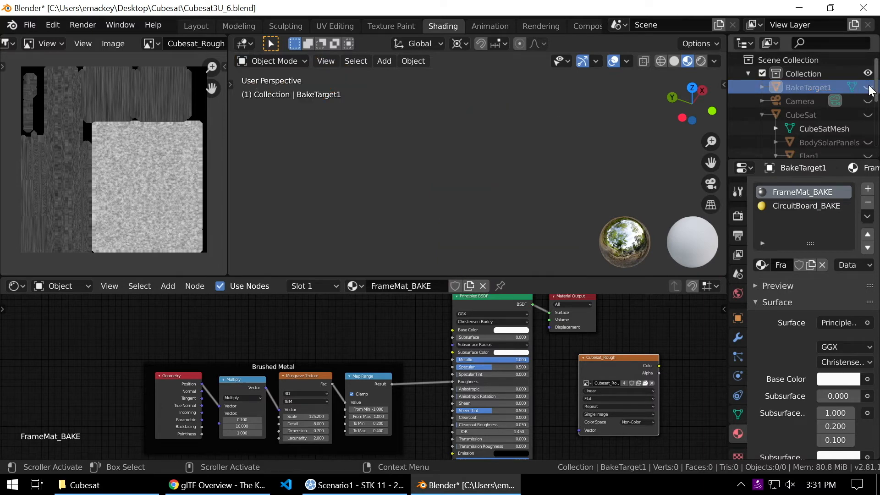
{"action": "scroll", "coordinate": [824, 87], "scroll_direction": "down", "scroll_amount": 2}
{"action": "scroll", "coordinate": [839, 91], "scroll_direction": "up", "scroll_amount": 1}
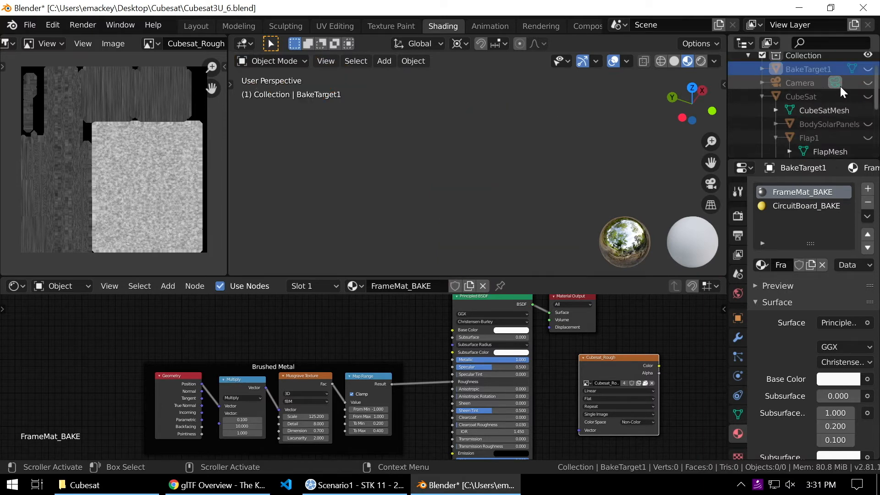
{"action": "left_click", "coordinate": [868, 97]}
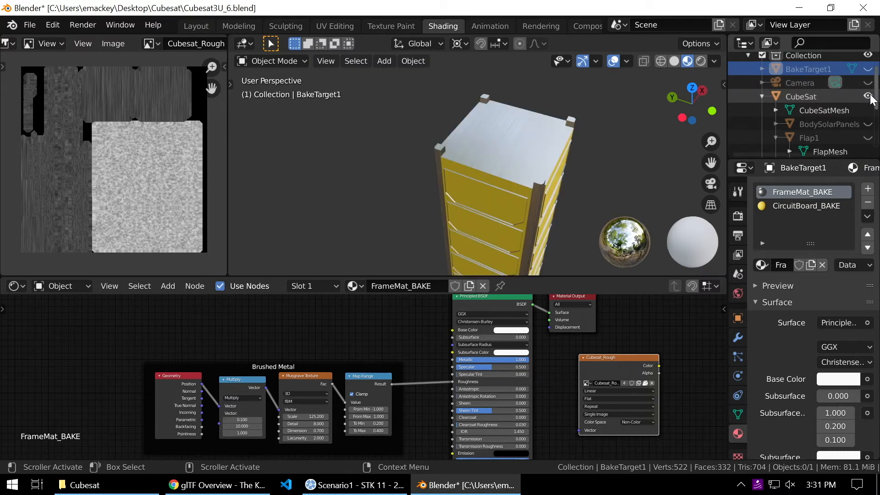
{"action": "middle_click_drag", "start_coordinate": [568, 192], "coordinate": [509, 201]}
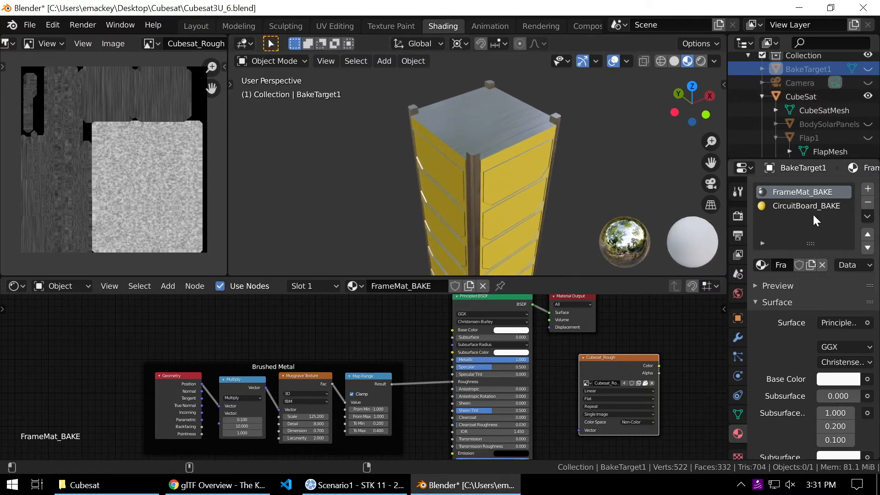
Delete the Brushed Metal frame with its nodes and the Cubesat_Rough image texture from CubeSat's FrameMat
{"action": "left_click", "coordinate": [805, 95]}
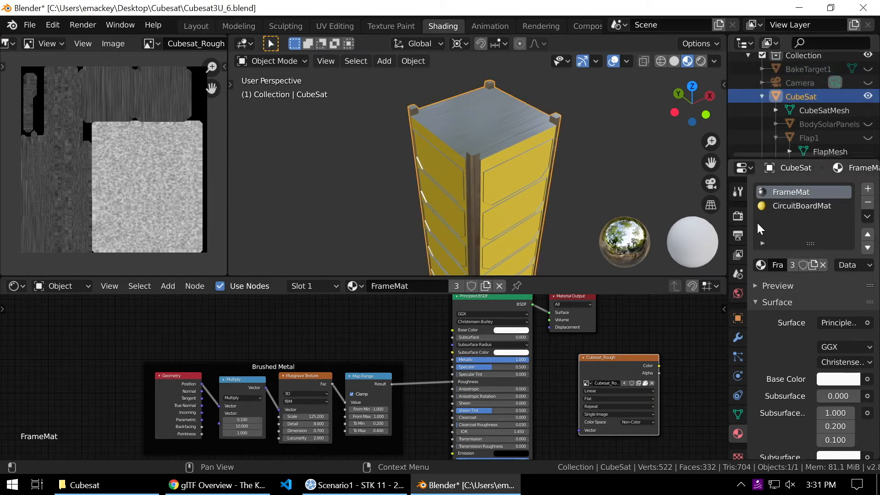
{"action": "middle_click_drag", "start_coordinate": [522, 183], "coordinate": [510, 175]}
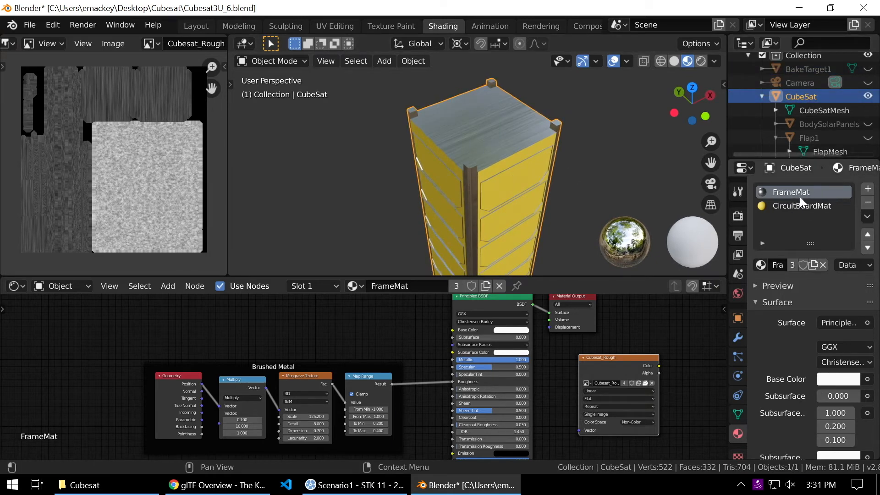
{"action": "middle_click_drag", "start_coordinate": [386, 190], "coordinate": [384, 275]}
{"action": "scroll", "coordinate": [276, 326], "scroll_direction": "down", "scroll_amount": 1}
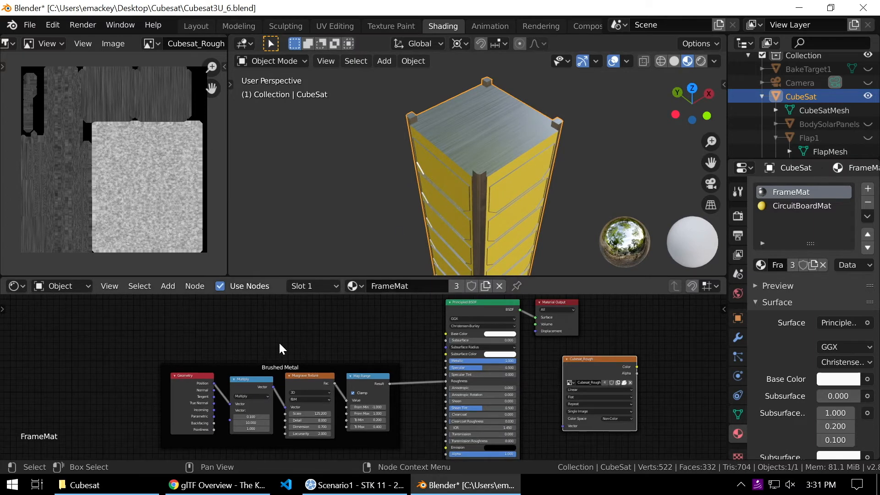
{"action": "middle_click_drag", "start_coordinate": [278, 351], "coordinate": [287, 324]}
{"action": "left_click_drag", "start_coordinate": [130, 320], "coordinate": [442, 450]}
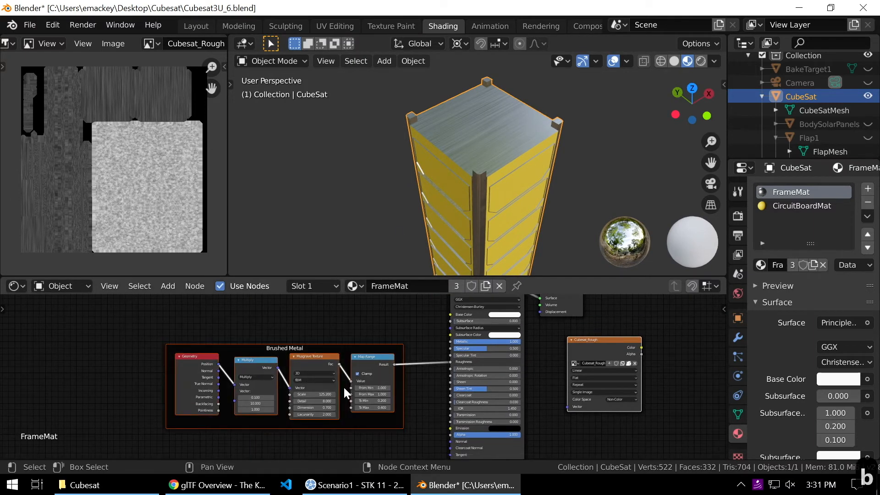
{"action": "key", "text": "x"}
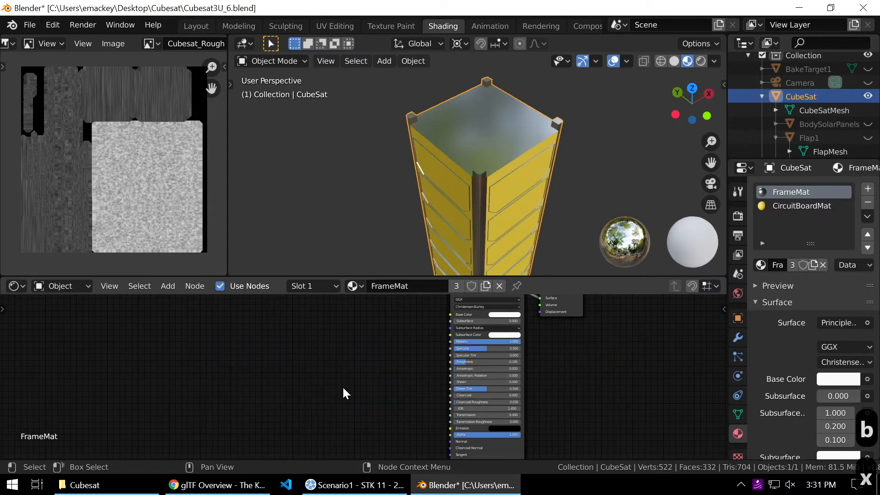
Delete the Brushed Metal nodes and their frame from CubeSat's CircuitBoardMat
{"action": "middle_click_drag", "start_coordinate": [623, 385], "coordinate": [597, 414]}
{"action": "left_click", "coordinate": [800, 207]}
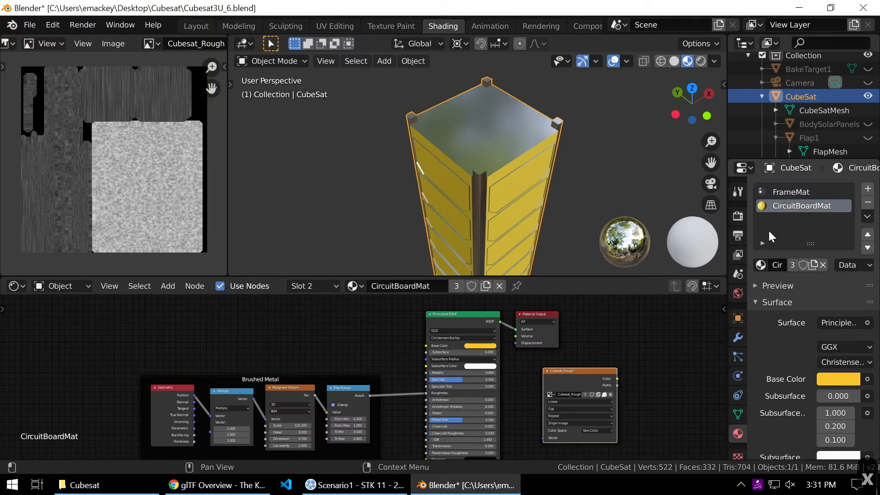
{"action": "key", "text": "b"}
{"action": "left_click_drag", "start_coordinate": [102, 364], "coordinate": [375, 444]}
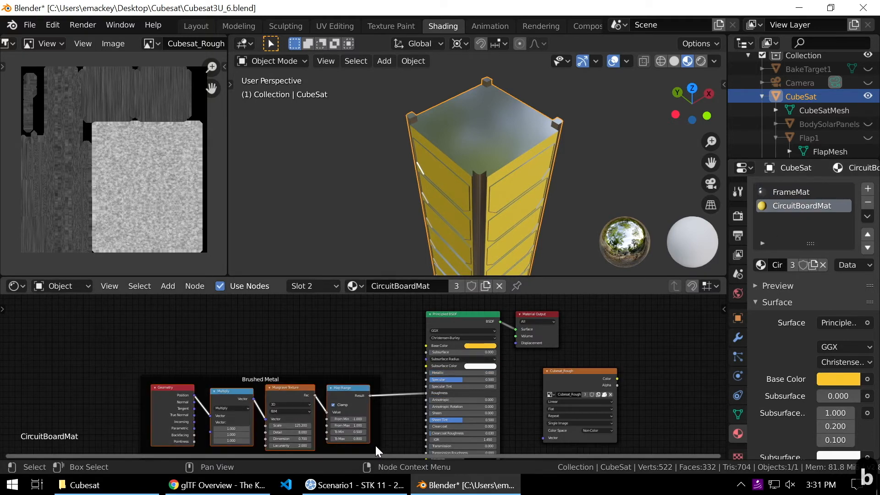
{"action": "key", "text": "x"}
{"action": "middle_click_drag", "start_coordinate": [531, 202], "coordinate": [512, 190]}
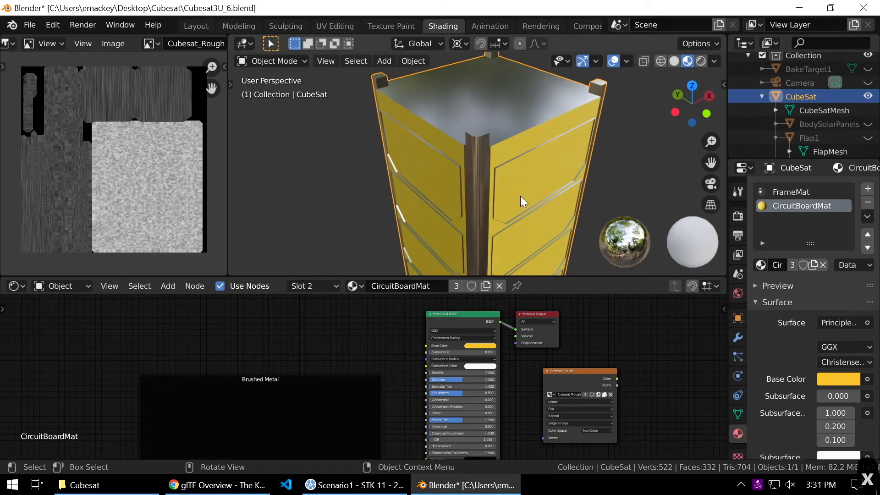
{"action": "scroll", "coordinate": [591, 358], "scroll_direction": "up", "scroll_amount": 3}
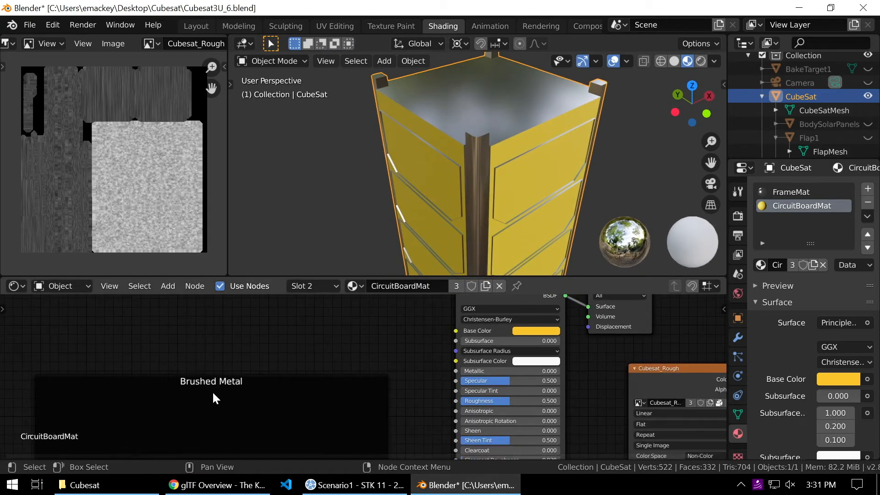
{"action": "key", "text": "x"}
In CircuitBoardMat, place the Cubesat_Rough texture before the Principled BSDF and connect its Color output to Roughness
{"action": "left_click_drag", "start_coordinate": [667, 368], "coordinate": [312, 326]}
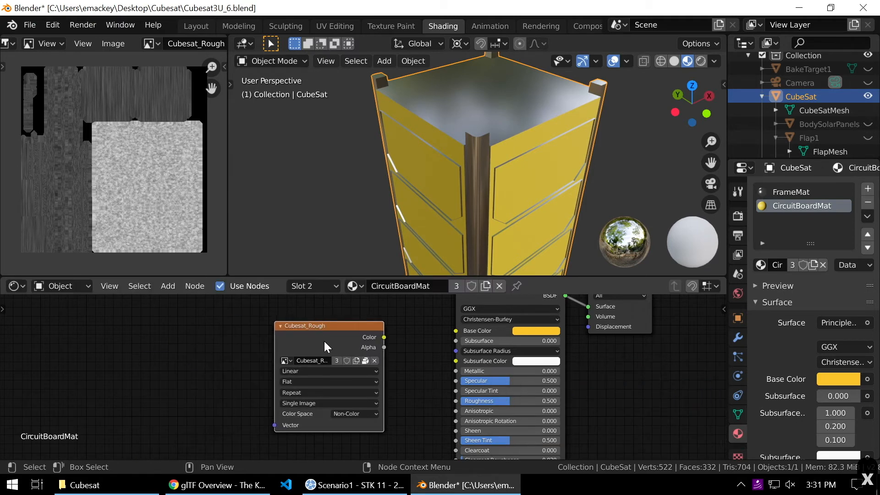
{"action": "scroll", "coordinate": [433, 392], "scroll_direction": "up", "scroll_amount": 2}
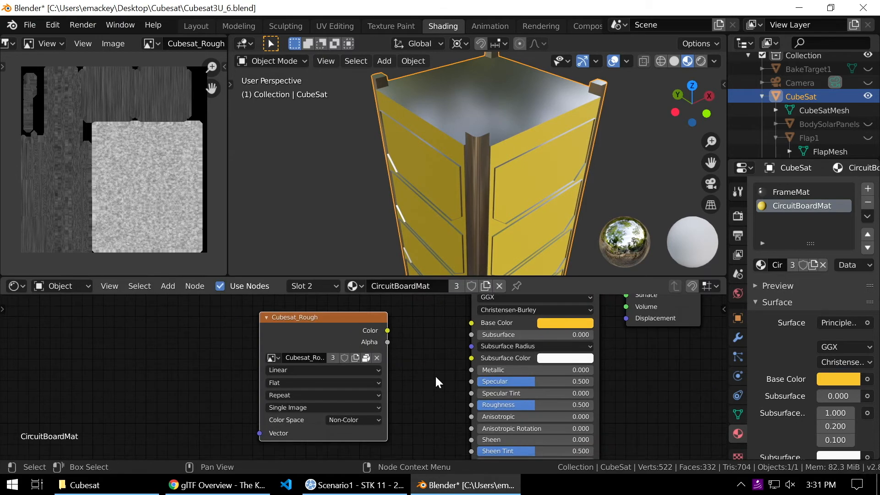
{"action": "middle_click_drag", "start_coordinate": [424, 365], "coordinate": [418, 370]}
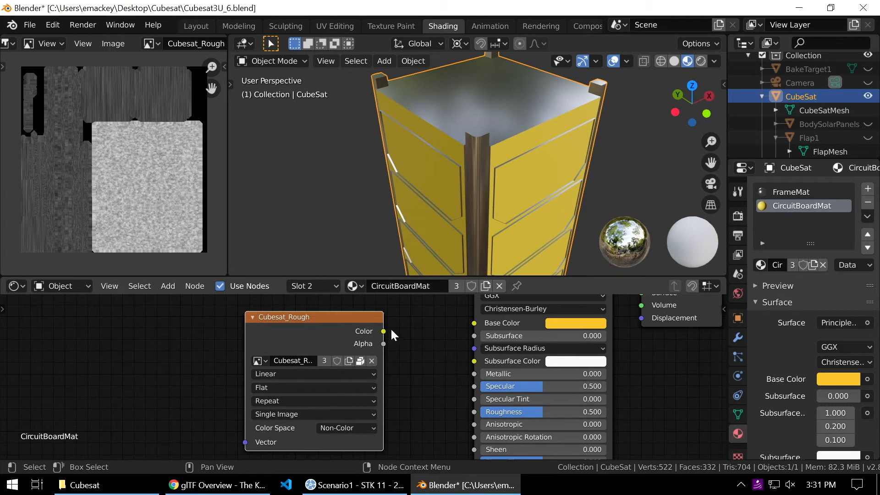
{"action": "left_click_drag", "start_coordinate": [320, 316], "coordinate": [325, 333]}
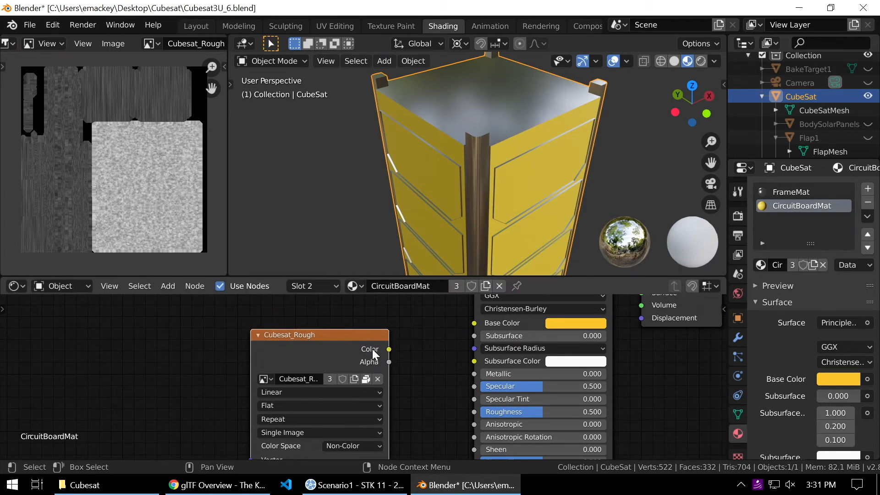
{"action": "left_click_drag", "start_coordinate": [389, 349], "coordinate": [474, 412]}
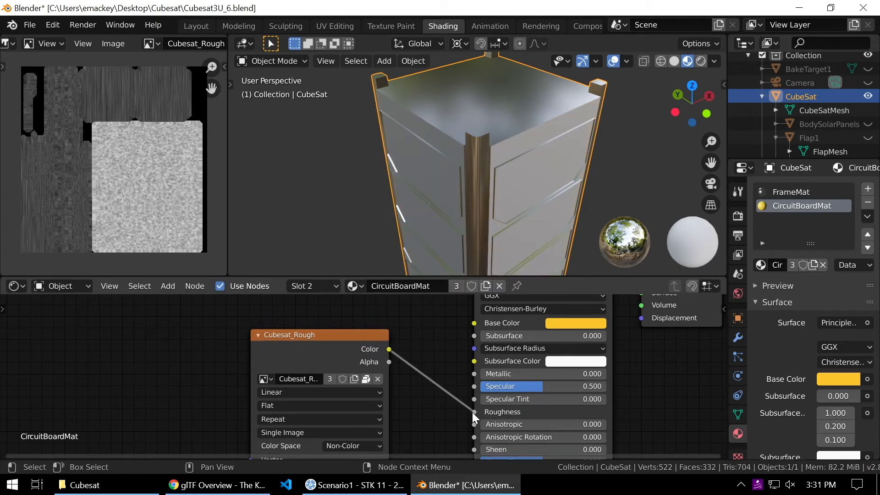
{"action": "middle_click_drag", "start_coordinate": [538, 162], "coordinate": [523, 173]}
{"action": "scroll", "coordinate": [313, 337], "scroll_direction": "down", "scroll_amount": 3}
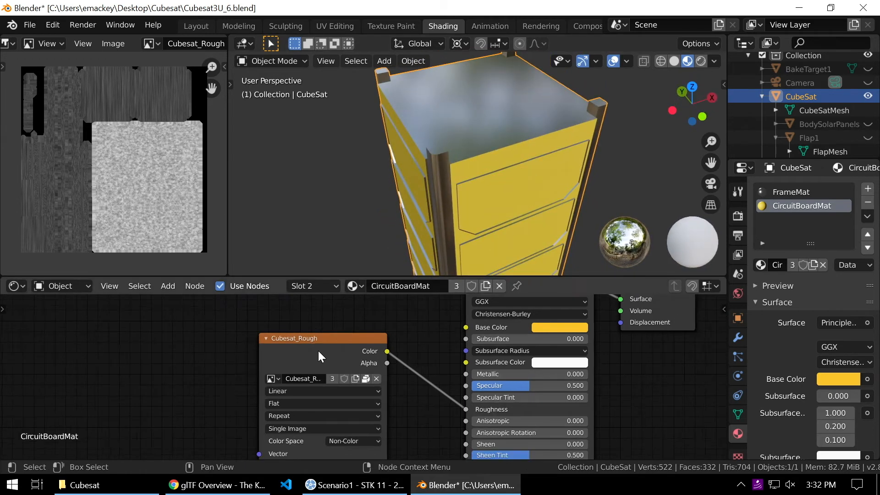
Copy the Cubesat_Rough texture node into FrameMat and connect its Color output to the Principled BSDF's Roughness
{"action": "left_click", "coordinate": [323, 348]}
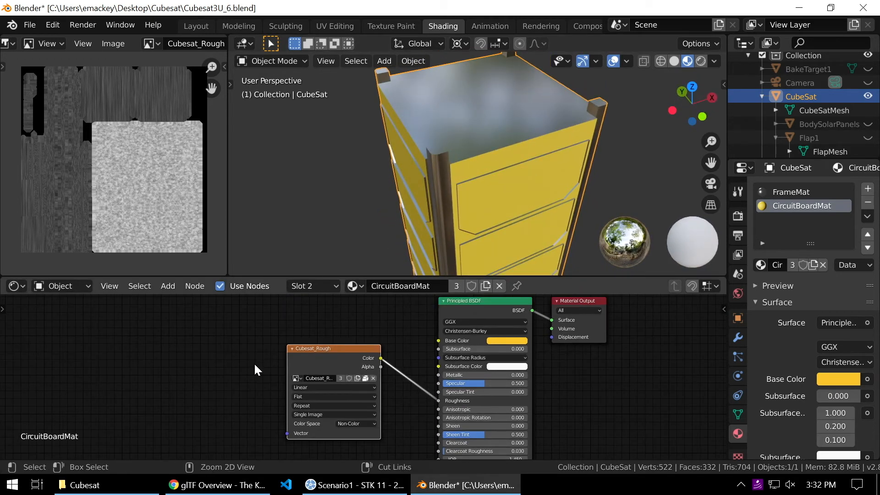
{"action": "key", "text": "ctrl+c"}
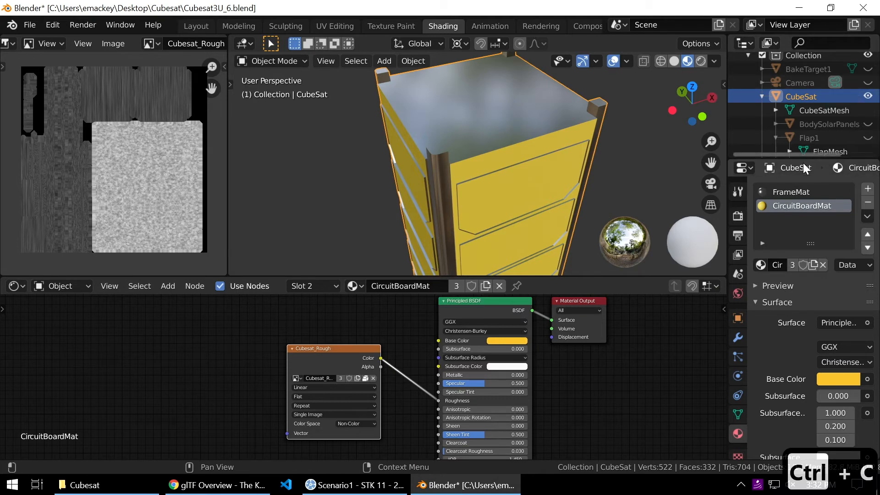
{"action": "left_click", "coordinate": [799, 190]}
{"action": "key", "text": "ctrl+v"}
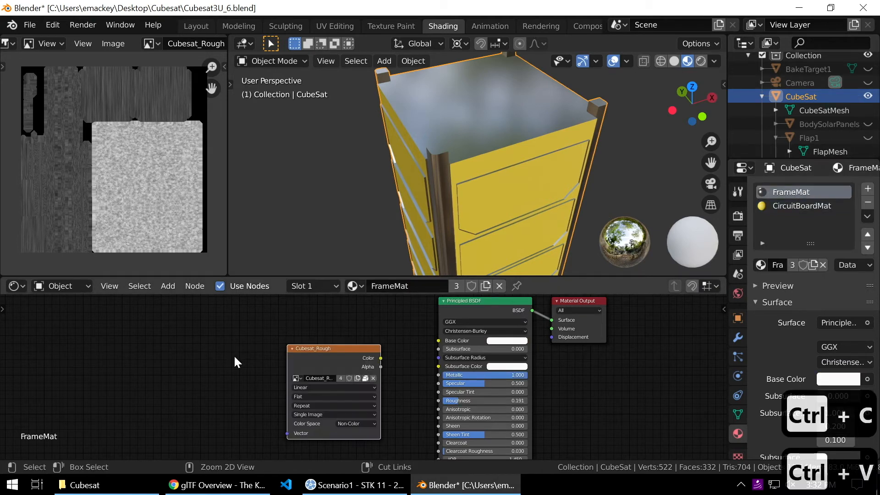
{"action": "scroll", "coordinate": [395, 380], "scroll_direction": "up", "scroll_amount": 3}
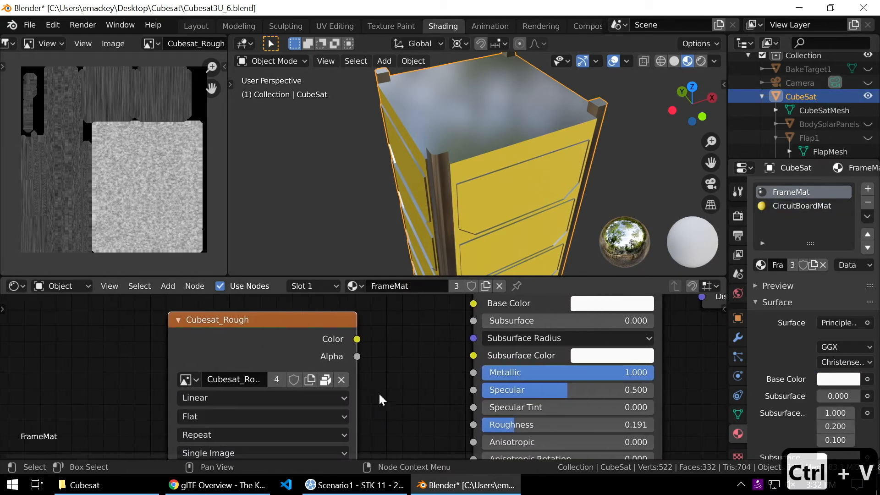
{"action": "middle_click_drag", "start_coordinate": [424, 387], "coordinate": [391, 354]}
{"action": "left_click_drag", "start_coordinate": [340, 315], "coordinate": [455, 400]}
{"action": "middle_click_drag", "start_coordinate": [452, 239], "coordinate": [477, 192]}
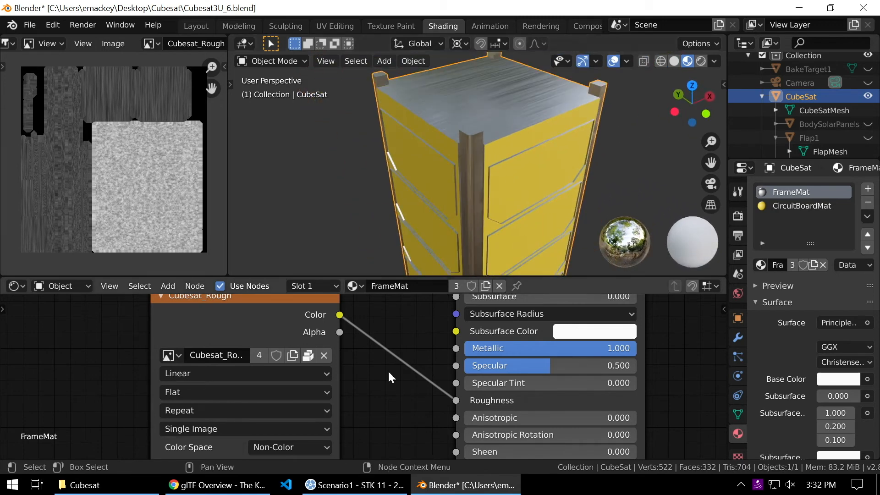
Compare the node setups of FrameMat and CircuitBoardMat and examine the CubeSat with its baked roughness
{"action": "scroll", "coordinate": [377, 397], "scroll_direction": "down", "scroll_amount": 4}
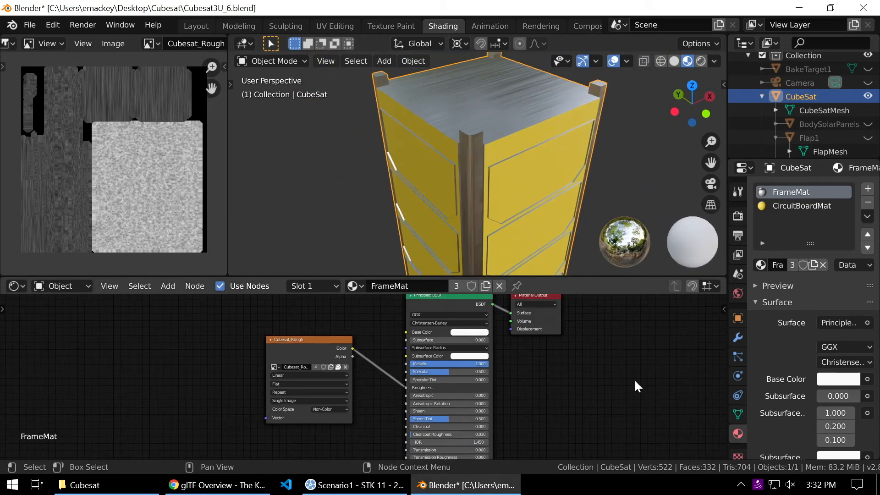
{"action": "left_click", "coordinate": [812, 207]}
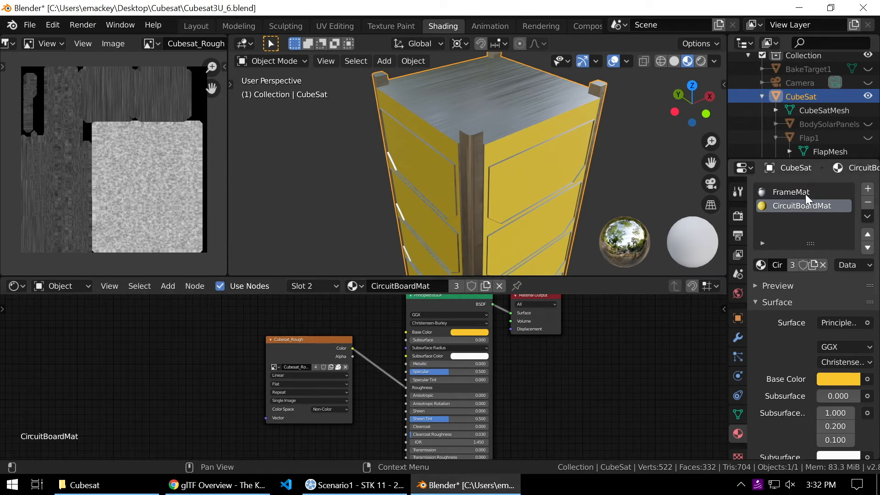
{"action": "left_click", "coordinate": [798, 192]}
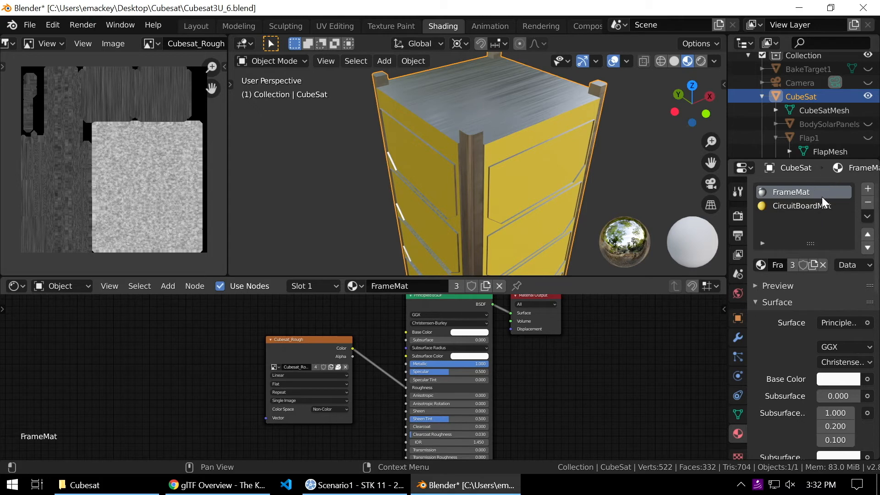
{"action": "scroll", "coordinate": [589, 353], "scroll_direction": "up", "scroll_amount": 3}
{"action": "middle_click_drag", "start_coordinate": [631, 372], "coordinate": [568, 422]}
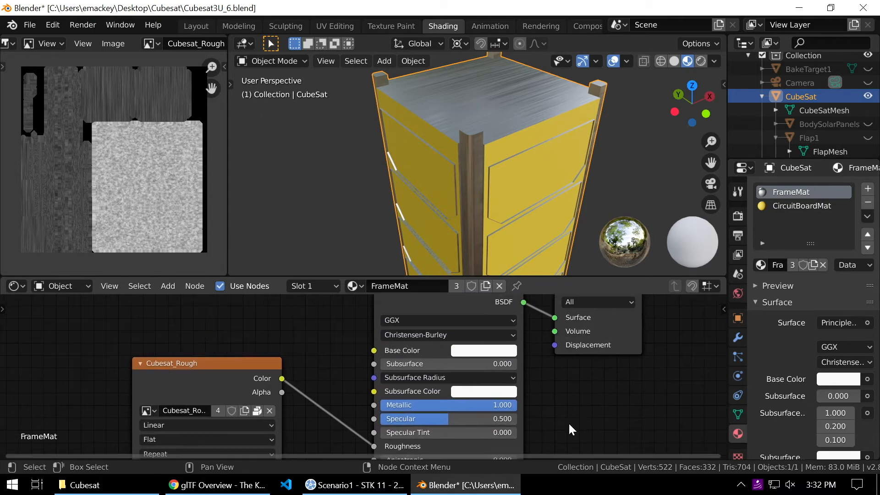
{"action": "left_click", "coordinate": [785, 207]}
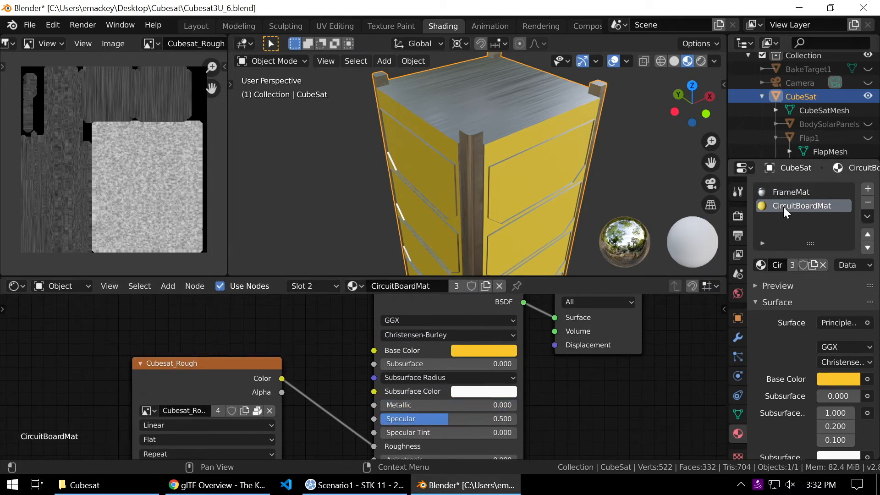
{"action": "left_click", "coordinate": [787, 190]}
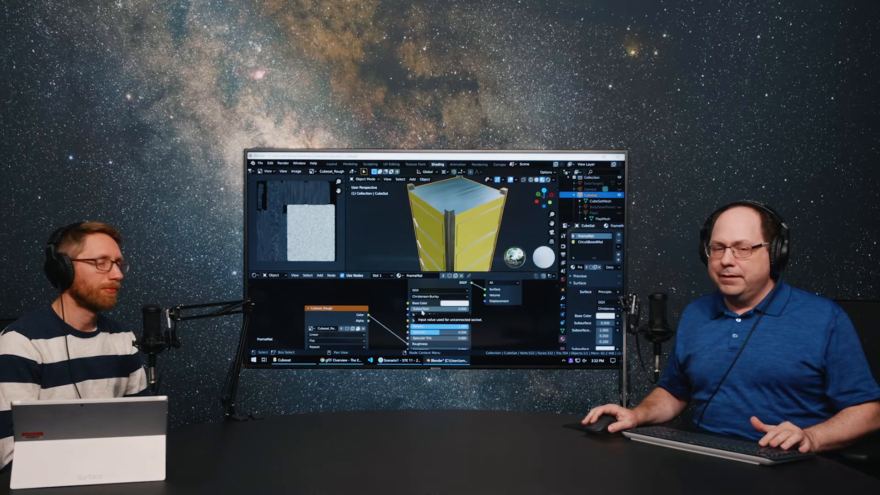
{"action": "scroll", "coordinate": [422, 313], "scroll_direction": "down", "scroll_amount": 2}
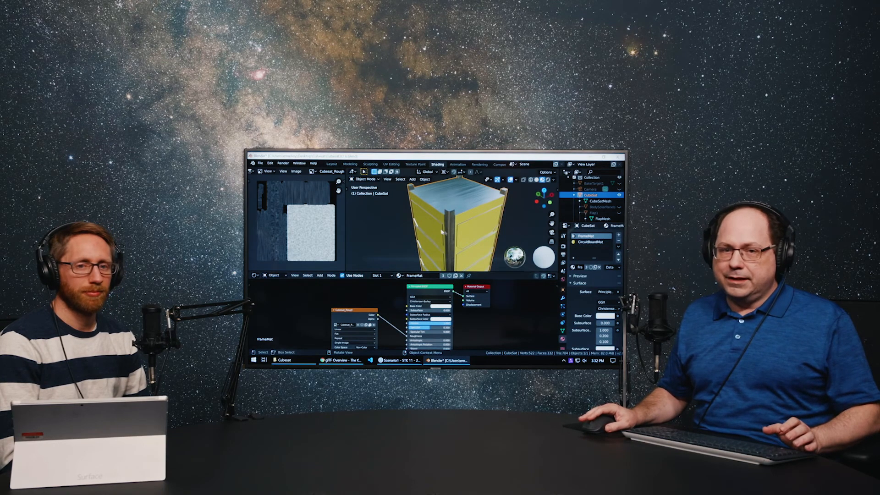
{"action": "middle_click_drag", "start_coordinate": [447, 234], "coordinate": [472, 231]}
{"action": "scroll", "coordinate": [461, 331], "scroll_direction": "down", "scroll_amount": 3}
{"action": "scroll", "coordinate": [461, 331], "scroll_direction": "up", "scroll_amount": 2}
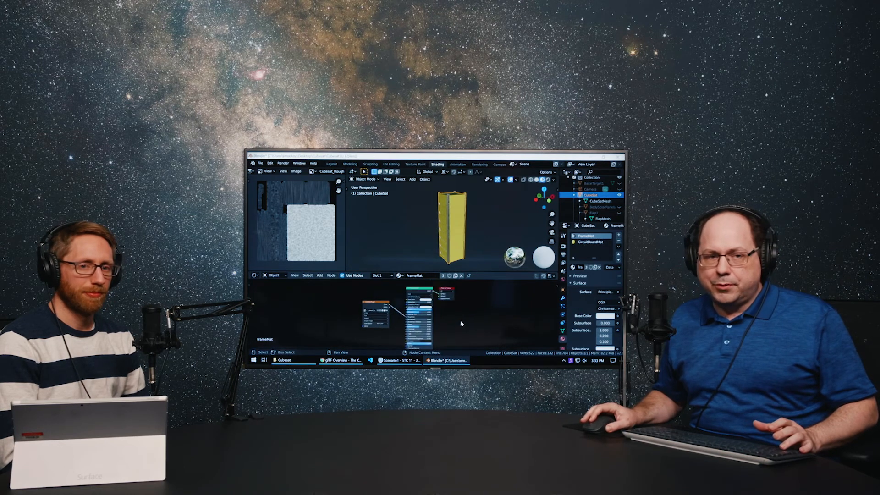
{"action": "scroll", "coordinate": [461, 321], "scroll_direction": "down", "scroll_amount": 1}
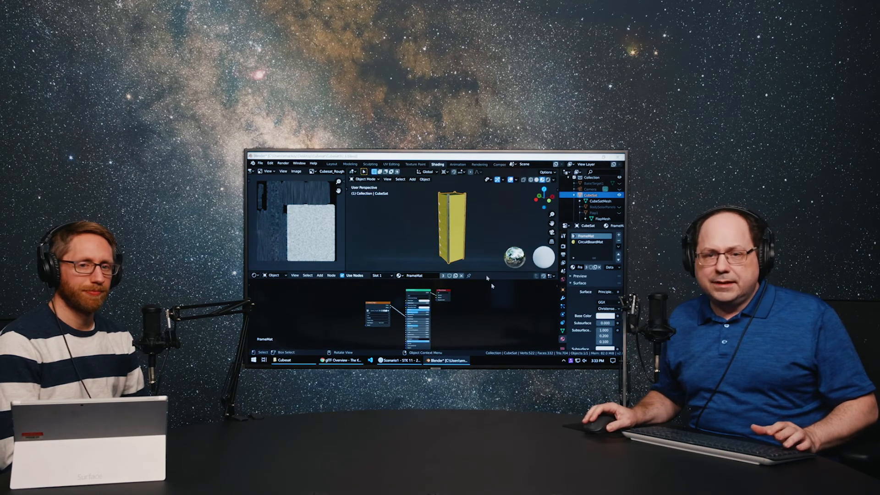
Save the blend file and switch to the Layout workspace
{"action": "key", "text": "ctrl+s"}
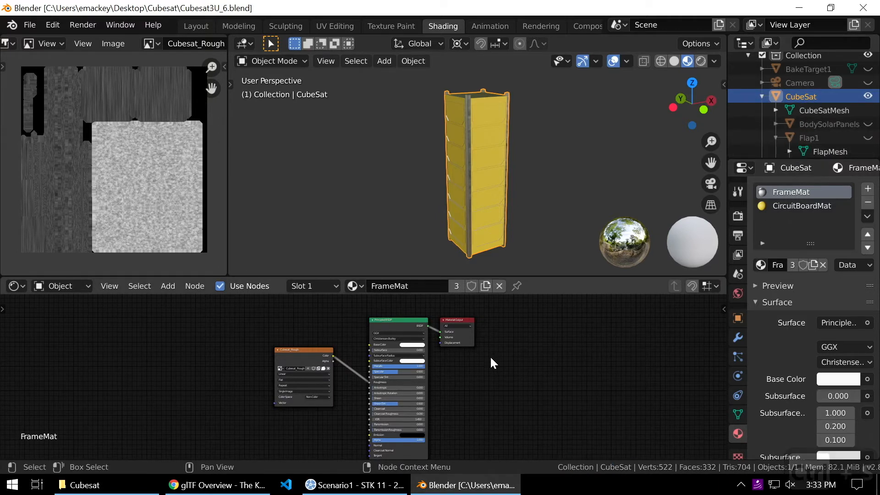
{"action": "left_click", "coordinate": [29, 25]}
{"action": "mouse_move", "coordinate": [79, 214]}
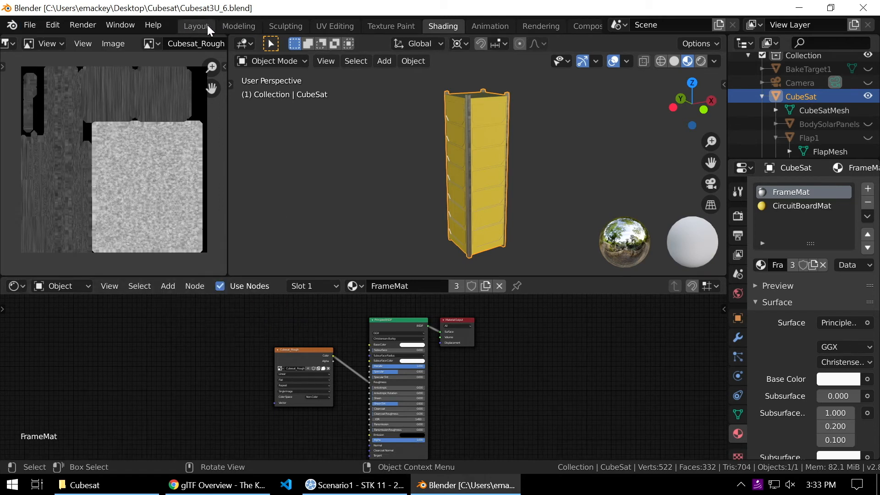
{"action": "left_click", "coordinate": [205, 26]}
{"action": "middle_click_drag", "start_coordinate": [372, 229], "coordinate": [344, 224]}
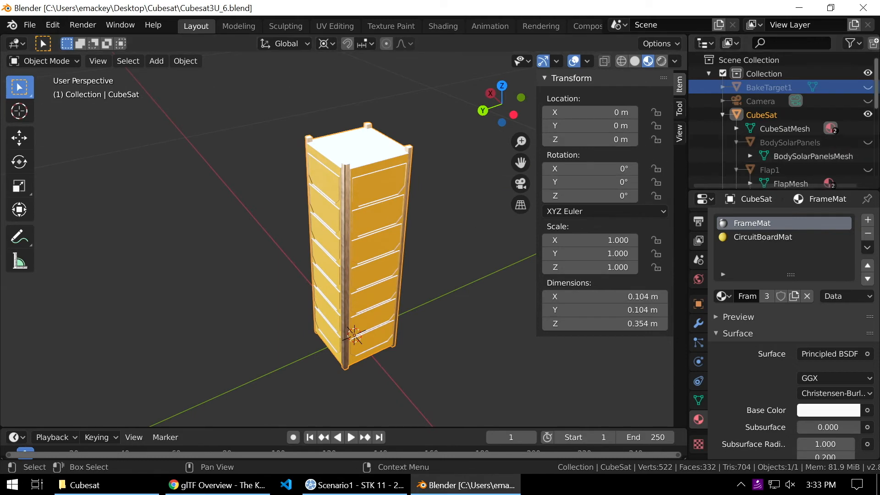
Show the CubeSat together with all its child objects, including the solar panels and flaps
{"action": "left_click", "coordinate": [868, 115]}
{"action": "left_click", "coordinate": [868, 115], "text": "shift"}
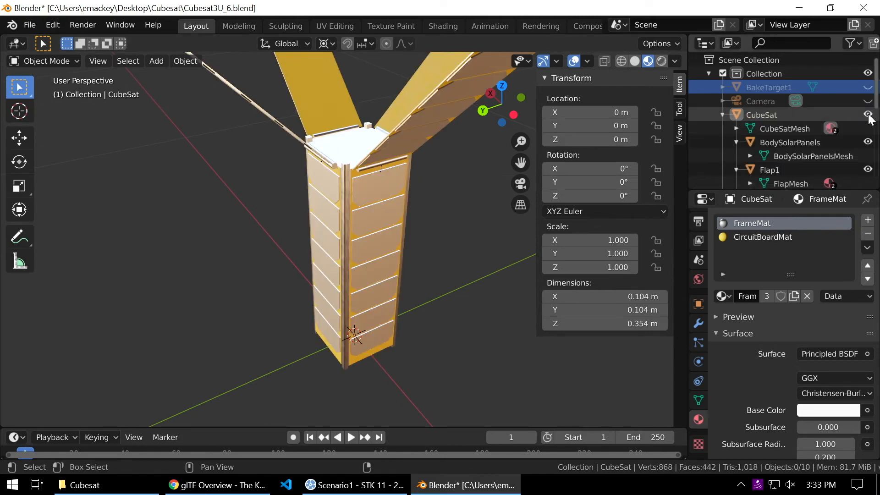
{"action": "mouse_move", "coordinate": [414, 224]}
{"action": "middle_mouse_down"}
{"action": "mouse_move", "coordinate": [412, 158]}
{"action": "mouse_move", "coordinate": [436, 148]}
{"action": "mouse_move", "coordinate": [427, 218]}
{"action": "middle_mouse_up"}
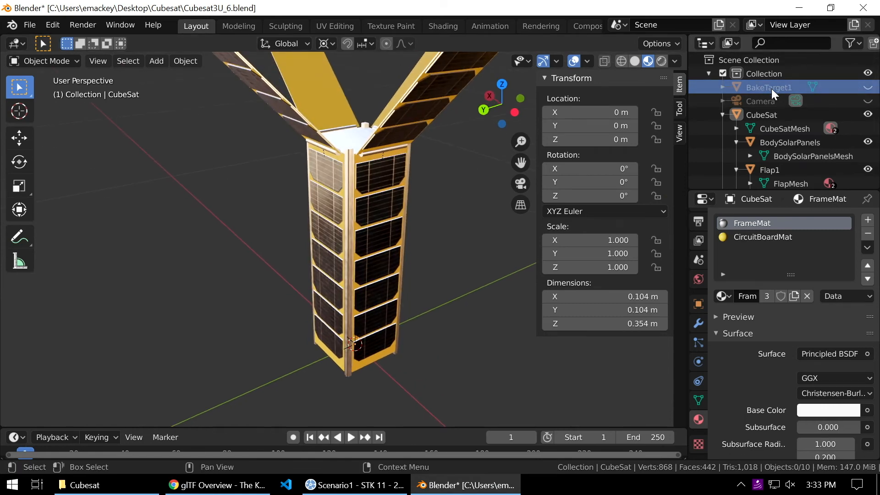
Check the object hierarchy, then select all visible CubeSat objects and frame them in the view
{"action": "scroll", "coordinate": [775, 91], "scroll_direction": "down", "scroll_amount": 2}
{"action": "scroll", "coordinate": [775, 90], "scroll_direction": "up", "scroll_amount": 2}
{"action": "scroll", "coordinate": [783, 118], "scroll_direction": "down", "scroll_amount": 8}
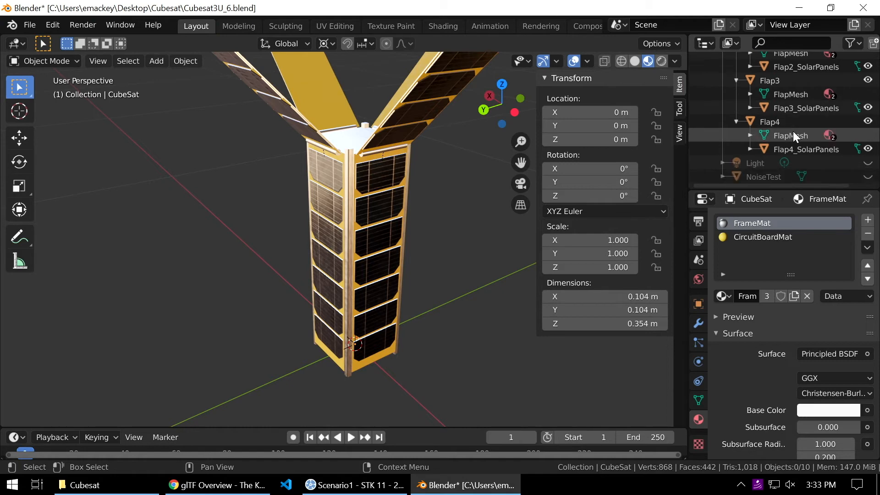
{"action": "scroll", "coordinate": [783, 140], "scroll_direction": "up", "scroll_amount": 8}
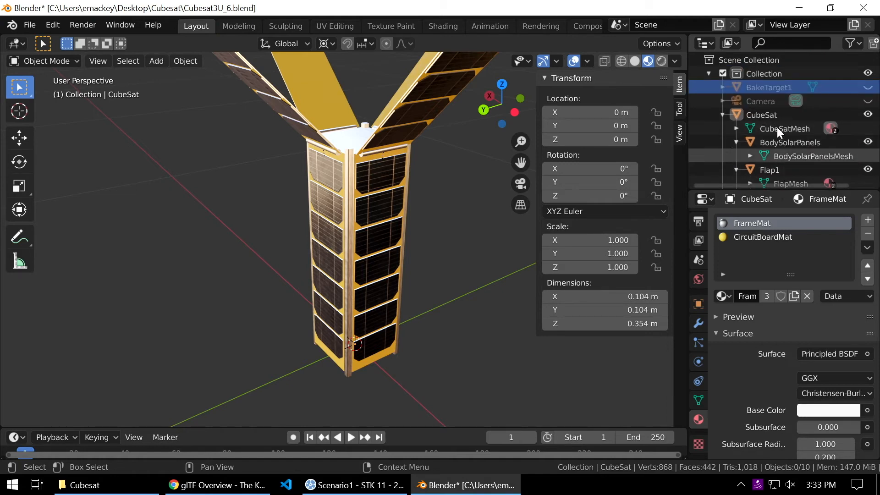
{"action": "left_click", "coordinate": [769, 114]}
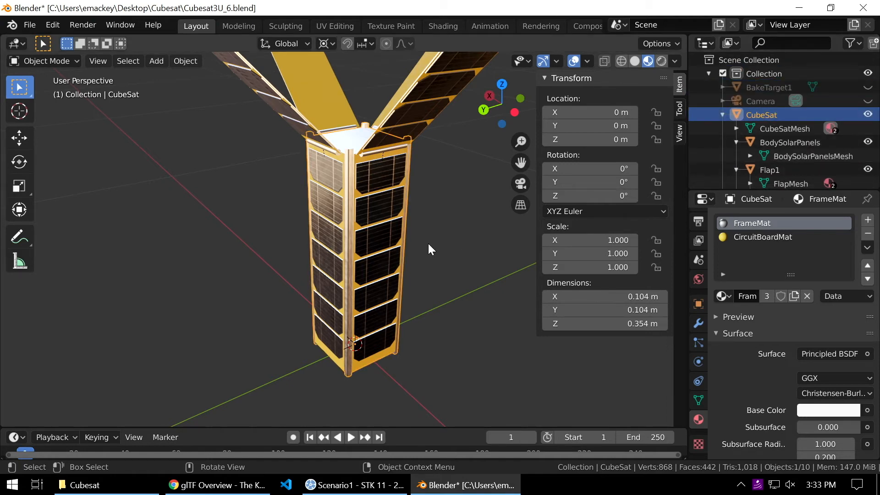
{"action": "scroll", "coordinate": [427, 244], "scroll_direction": "down", "scroll_amount": 3}
{"action": "middle_click_drag", "start_coordinate": [428, 243], "coordinate": [421, 232]}
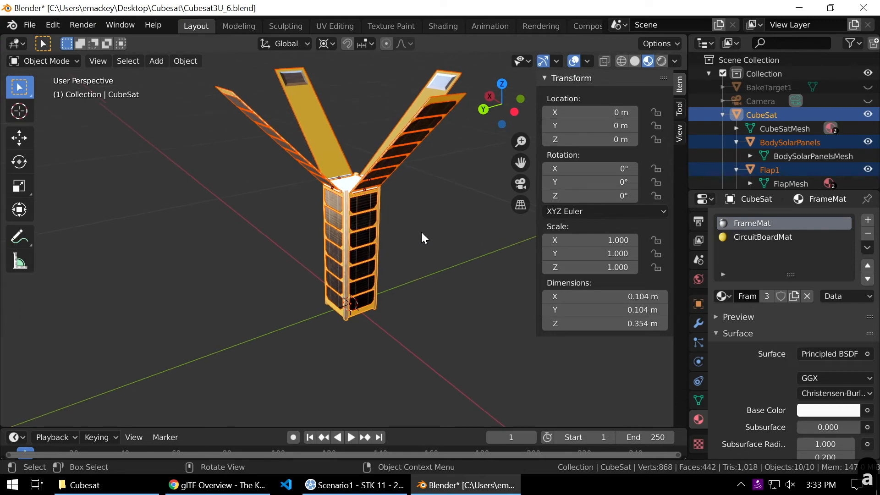
{"action": "key", "text": "KP_Decimal"}
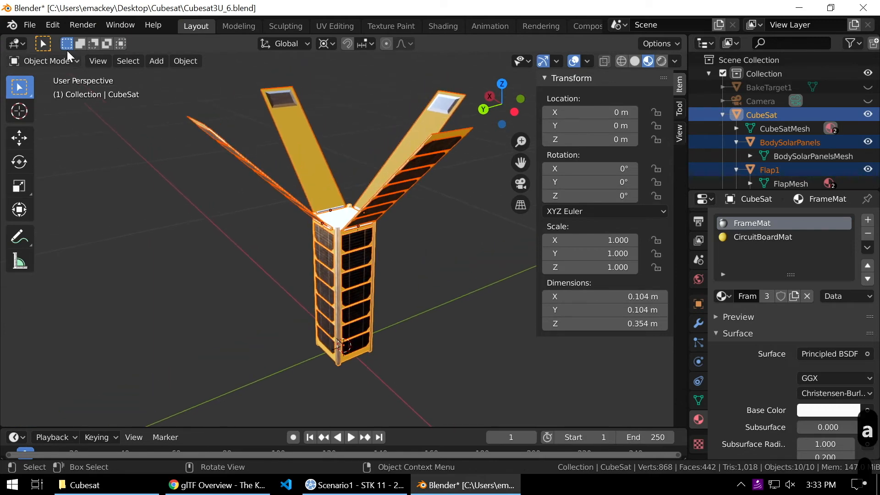
Export only the selected CubeSat objects as glTF Binary (.glb) named Cubesat3U_6 into the glTF folder
{"action": "left_click", "coordinate": [34, 25]}
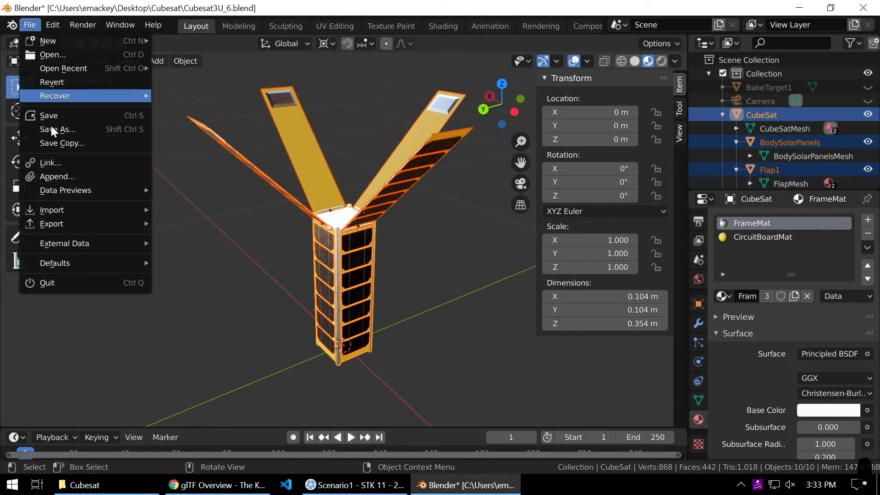
{"action": "mouse_move", "coordinate": [84, 224]}
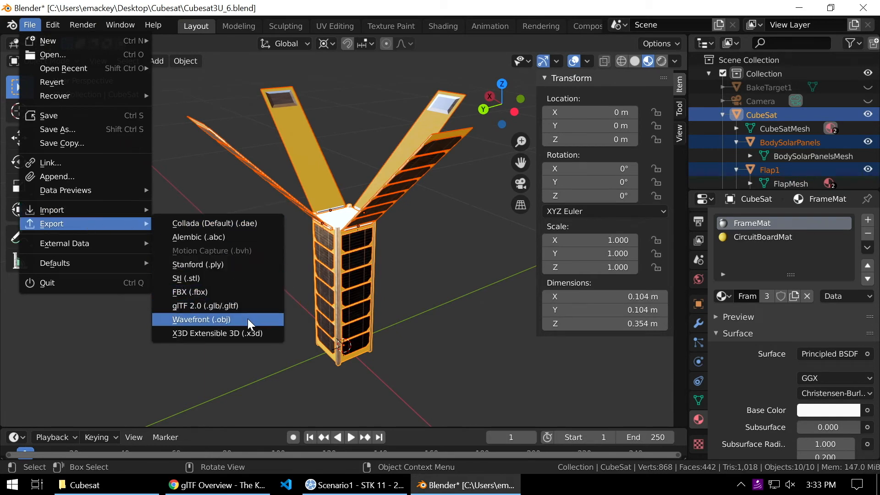
{"action": "left_click", "coordinate": [239, 307]}
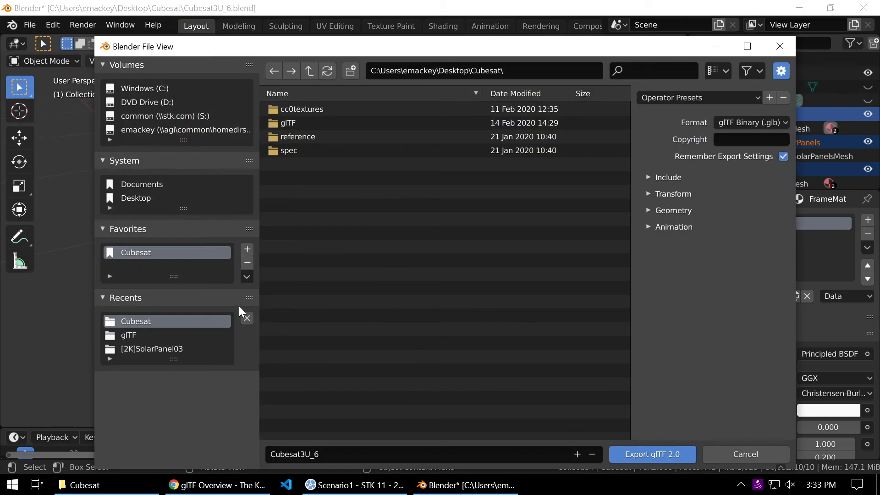
{"action": "left_click", "coordinate": [293, 122]}
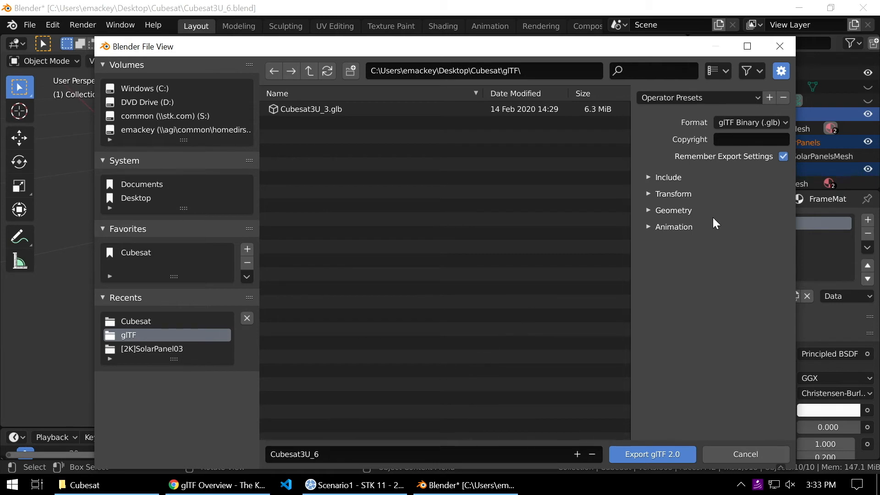
{"action": "left_click", "coordinate": [676, 177]}
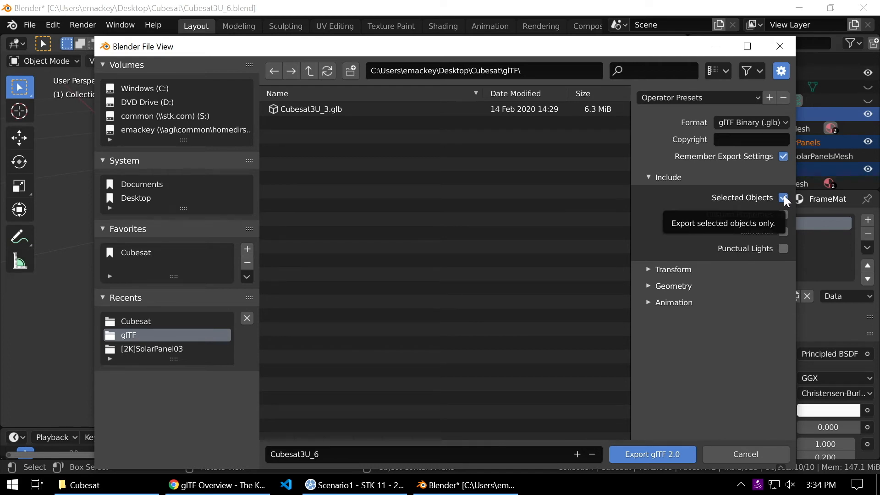
{"action": "left_click", "coordinate": [676, 179]}
{"action": "left_click", "coordinate": [677, 212]}
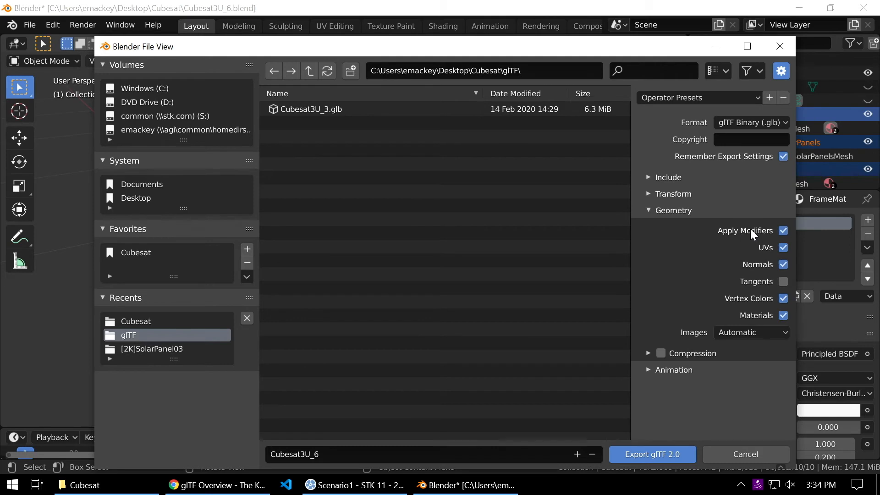
{"action": "left_click", "coordinate": [670, 209]}
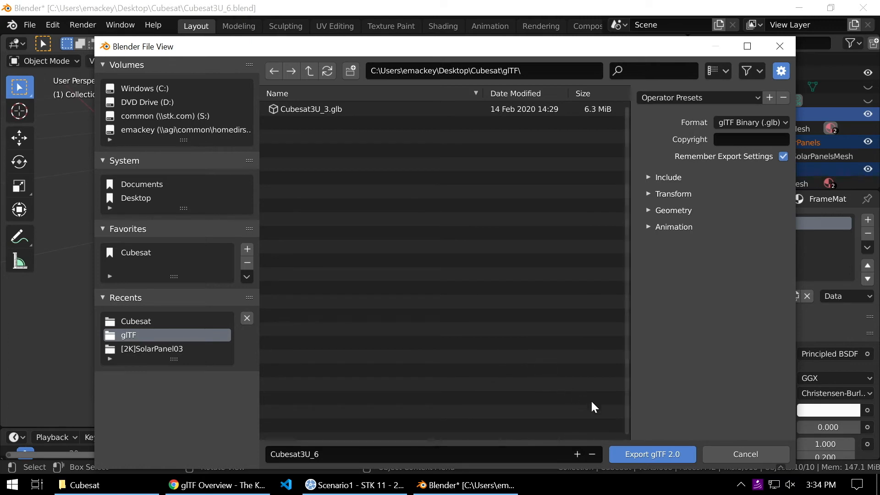
{"action": "left_click", "coordinate": [643, 453]}
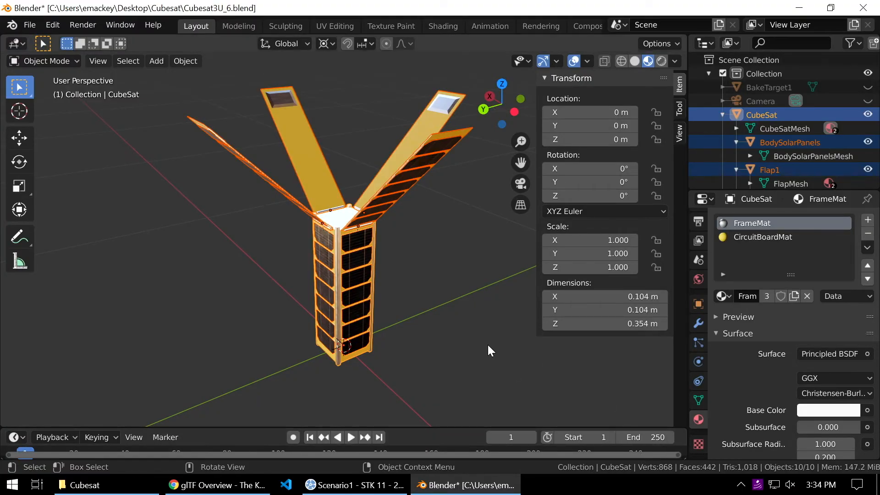
{"action": "middle_click_drag", "start_coordinate": [454, 277], "coordinate": [453, 285]}
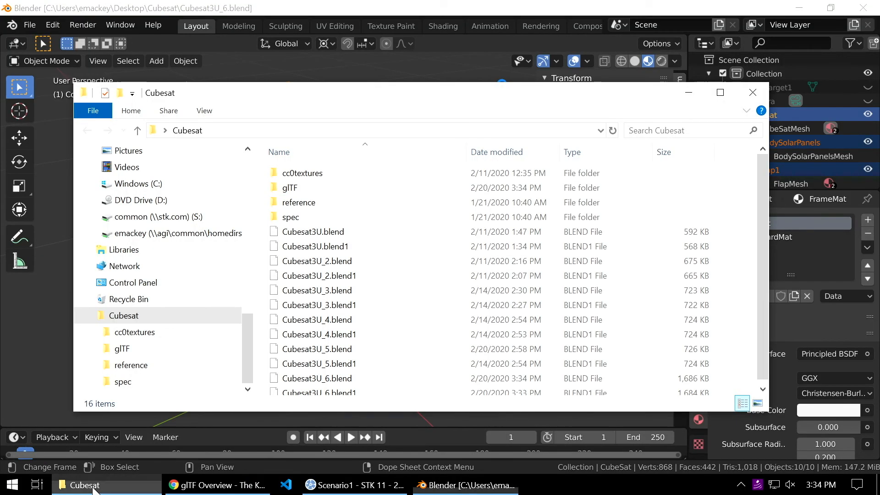
Open the exported Cubesat3U_6.glb from the Cubesat project's glTF folder in 3D Viewer
{"action": "left_click", "coordinate": [96, 485]}
{"action": "double_click", "coordinate": [311, 188]}
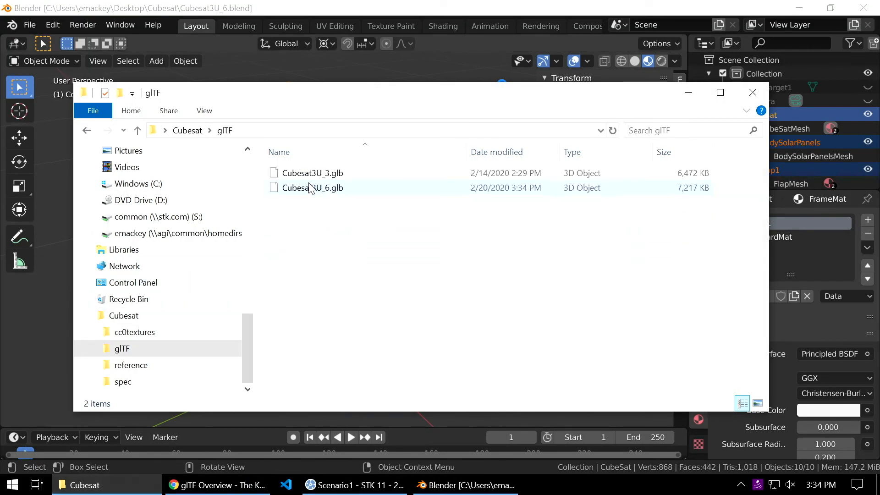
{"action": "double_click", "coordinate": [335, 189]}
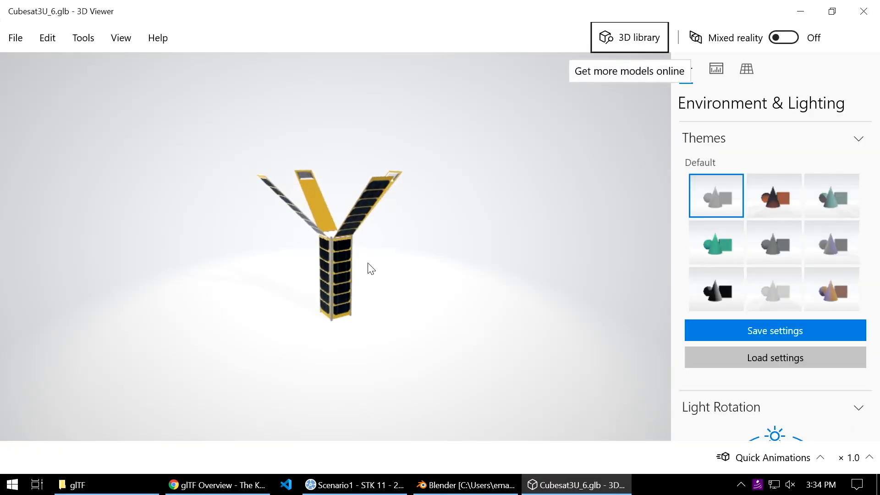
Examine the exported CubeSat's end plate, solar panels and flaps up close, then close the viewer and minimize the folder window
{"action": "scroll", "coordinate": [405, 273], "scroll_direction": "up", "scroll_amount": 4}
{"action": "left_click_drag", "start_coordinate": [402, 254], "coordinate": [338, 243]}
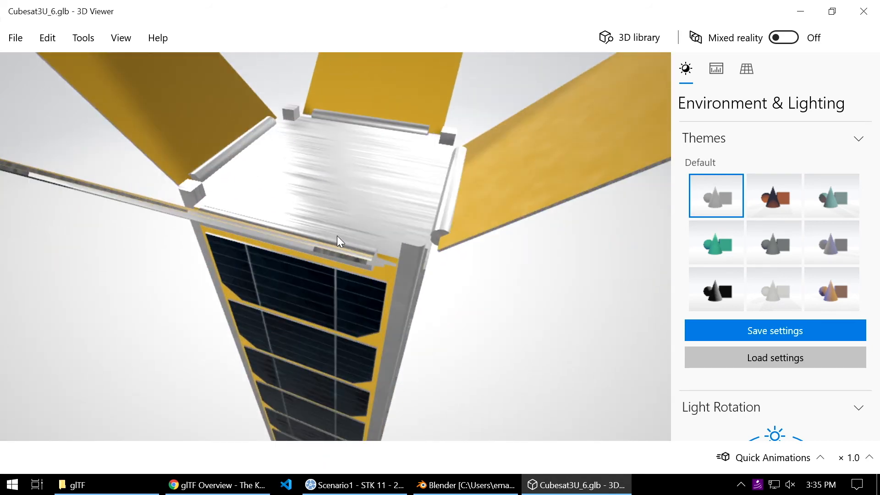
{"action": "scroll", "coordinate": [335, 247], "scroll_direction": "up", "scroll_amount": 3}
{"action": "left_click_drag", "start_coordinate": [467, 275], "coordinate": [313, 264]}
{"action": "scroll", "coordinate": [436, 286], "scroll_direction": "down", "scroll_amount": 3}
{"action": "scroll", "coordinate": [285, 249], "scroll_direction": "down", "scroll_amount": 10}
{"action": "scroll", "coordinate": [313, 264], "scroll_direction": "up", "scroll_amount": 5}
{"action": "left_click_drag", "start_coordinate": [242, 212], "coordinate": [332, 232]}
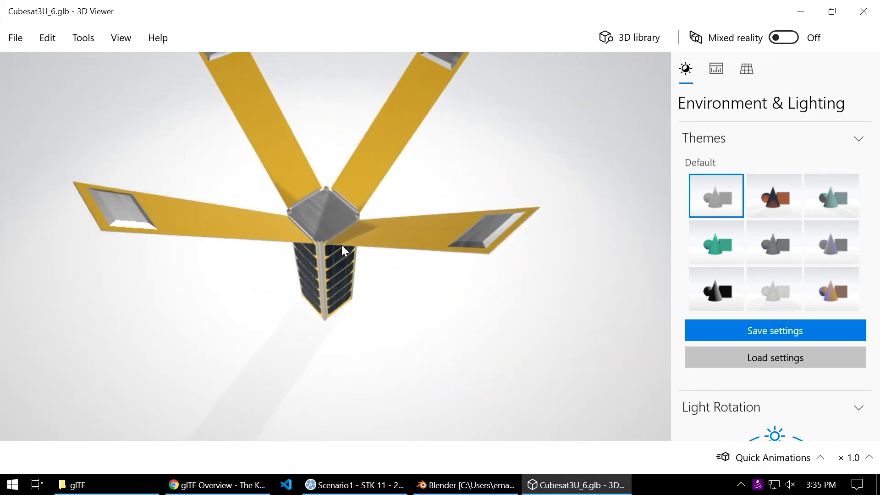
{"action": "right_click_drag", "start_coordinate": [332, 231], "coordinate": [367, 280]}
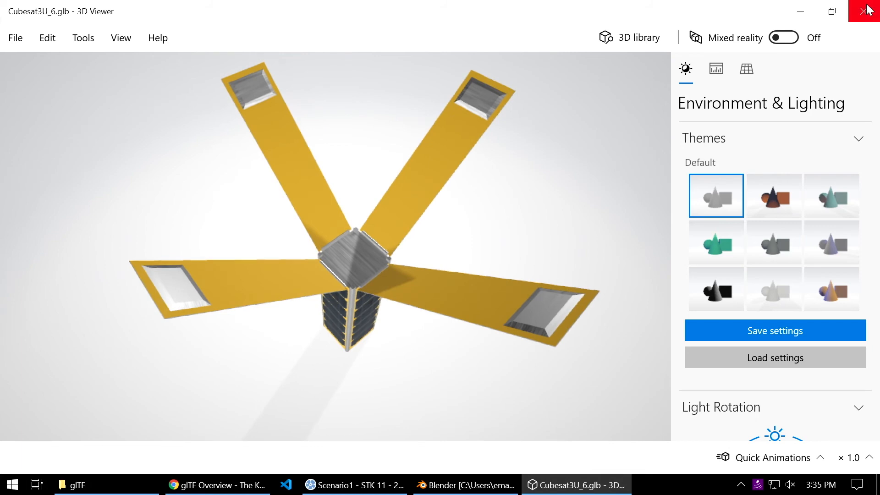
{"action": "left_click", "coordinate": [868, 9]}
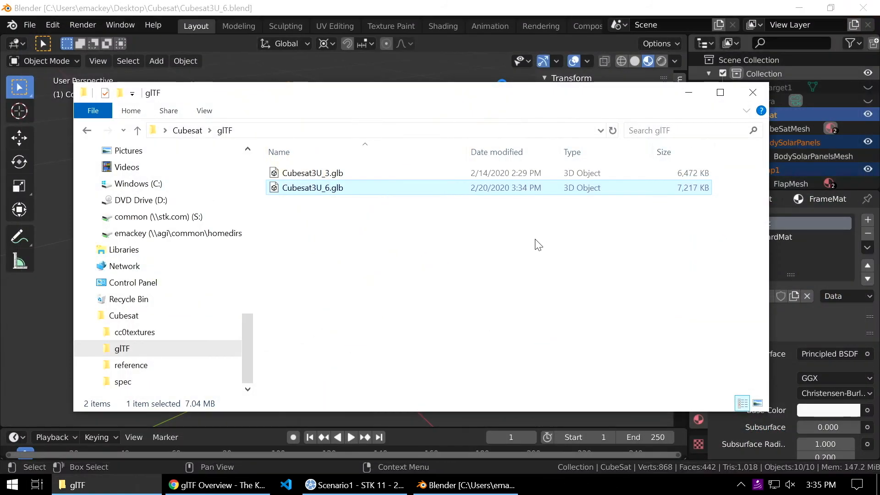
{"action": "left_click", "coordinate": [689, 93]}
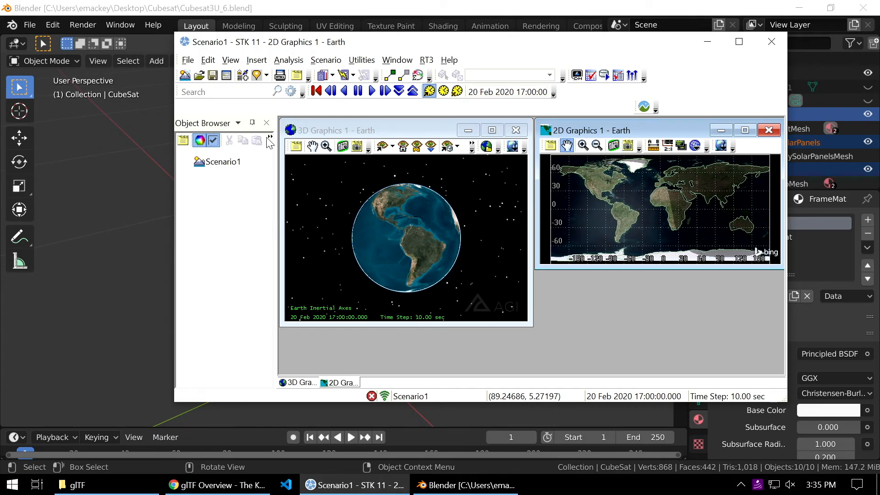
Insert a satellite with the default orbit into Scenario1 in STK and centre the 3D Graphics view on it
{"action": "left_click", "coordinate": [267, 77]}
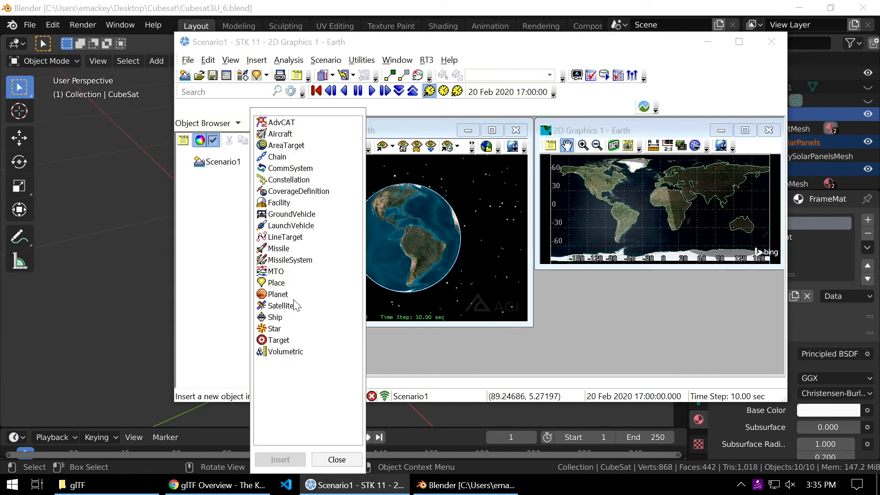
{"action": "left_click", "coordinate": [280, 459]}
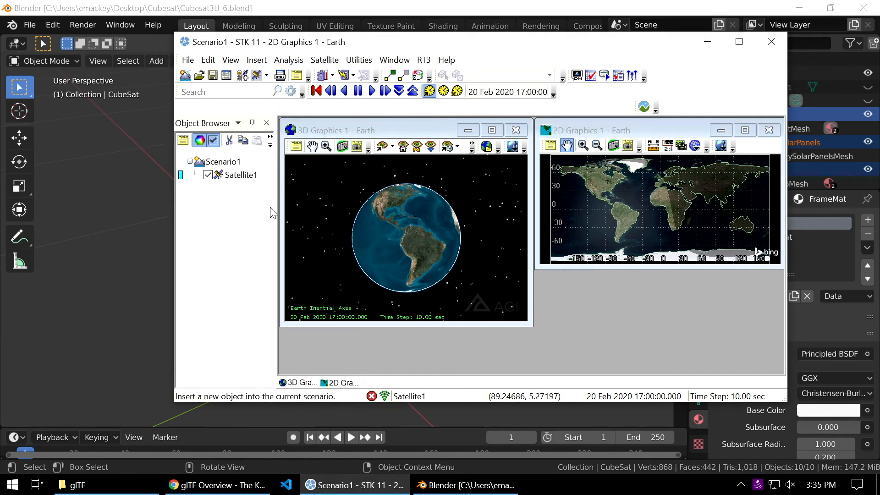
{"action": "double_click", "coordinate": [248, 176]}
{"action": "left_click", "coordinate": [316, 354]}
{"action": "key", "text": "super+Up"}
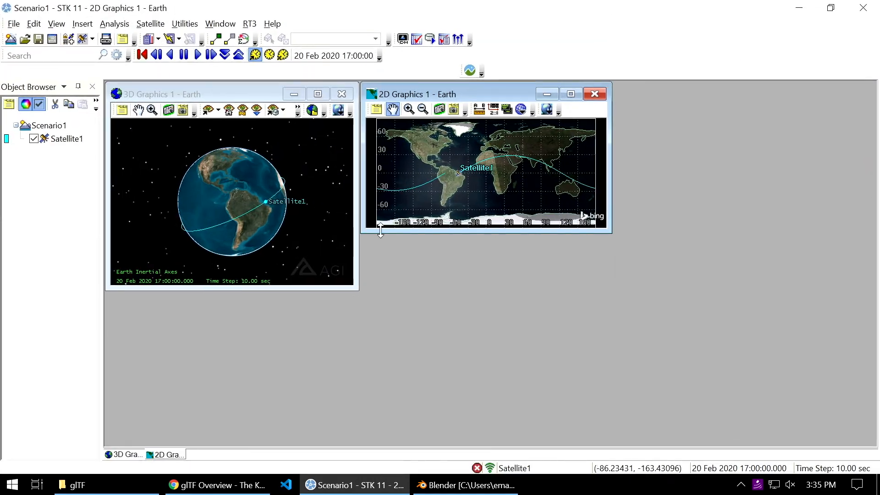
{"action": "left_click_drag", "start_coordinate": [67, 138], "coordinate": [191, 200]}
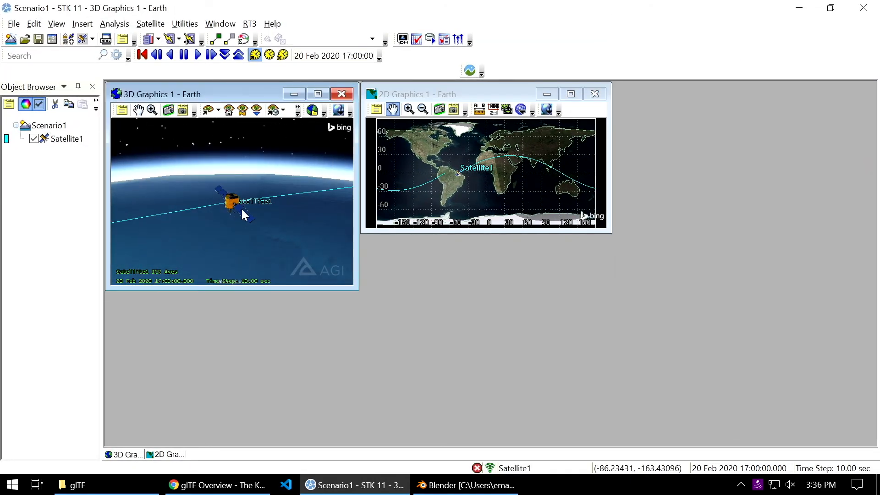
{"action": "left_click_drag", "start_coordinate": [266, 212], "coordinate": [246, 217]}
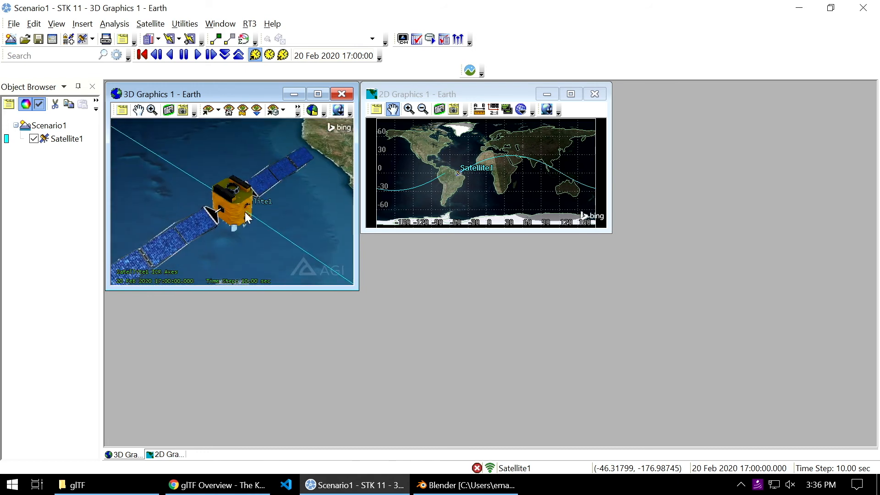
Set Satellite1's 3D graphics model file to Cubesat3U_6.glb, apply it, and move the properties window clear of the 3D view
{"action": "double_click", "coordinate": [69, 139]}
{"action": "scroll", "coordinate": [326, 334], "scroll_direction": "down", "scroll_amount": 5}
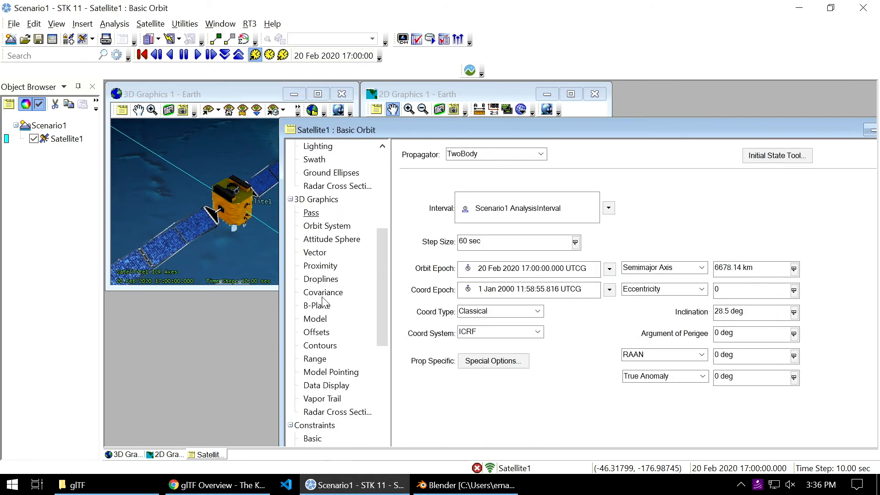
{"action": "left_click", "coordinate": [315, 319]}
{"action": "left_click", "coordinate": [549, 180]}
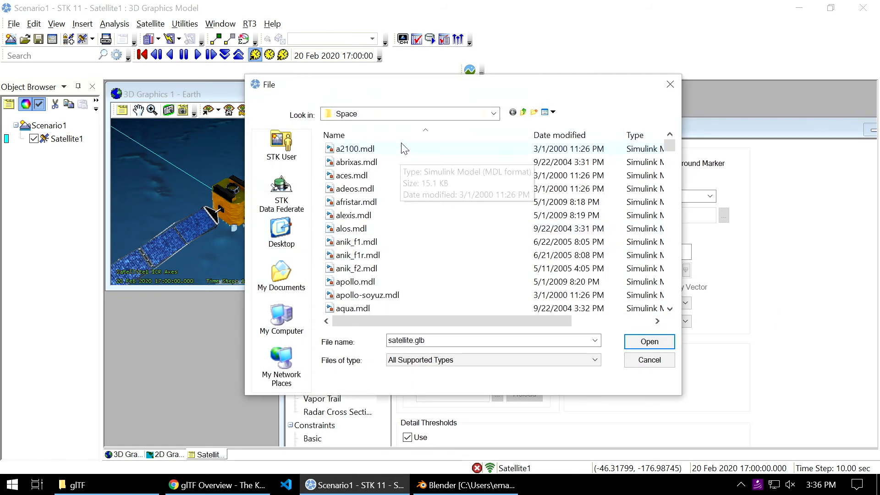
{"action": "left_click", "coordinate": [403, 114]}
{"action": "left_click", "coordinate": [381, 174]}
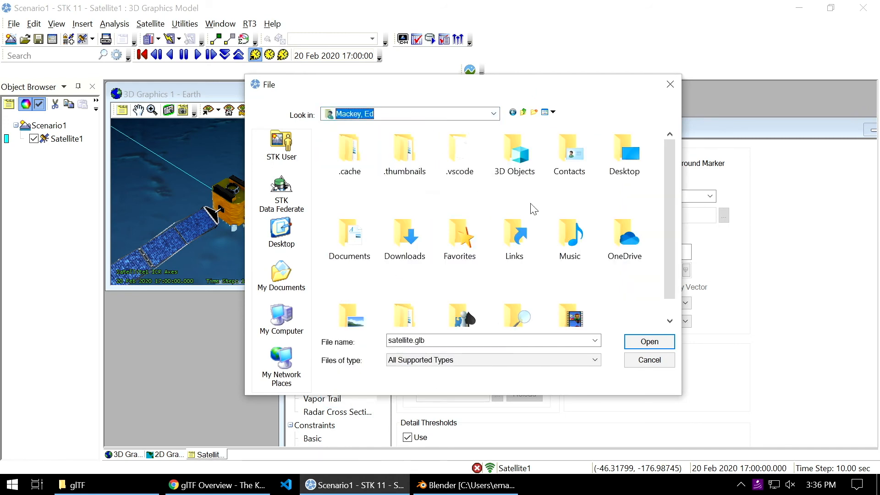
{"action": "left_click", "coordinate": [280, 236]}
{"action": "key", "text": "Escape"}
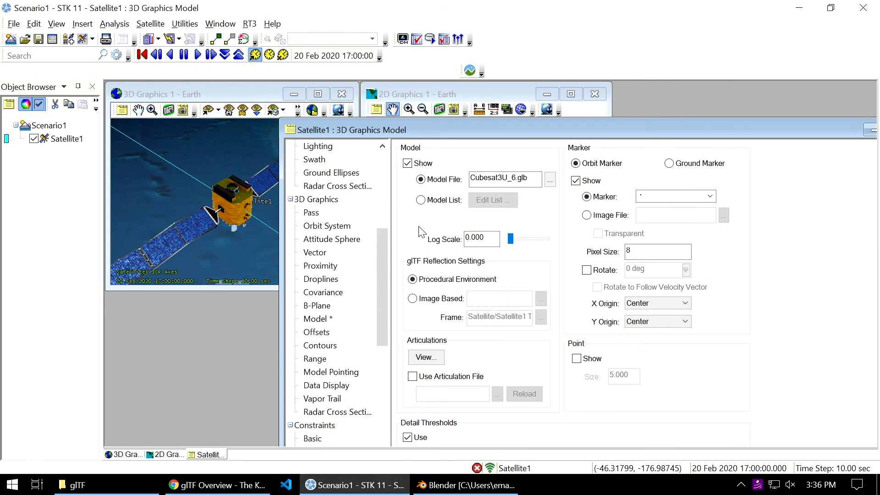
{"action": "left_click_drag", "start_coordinate": [458, 120], "coordinate": [456, 209]}
{"action": "left_click_drag", "start_coordinate": [453, 222], "coordinate": [430, 137]}
{"action": "left_click_drag", "start_coordinate": [260, 164], "coordinate": [502, 176]}
{"action": "left_click_drag", "start_coordinate": [589, 133], "coordinate": [480, 123]}
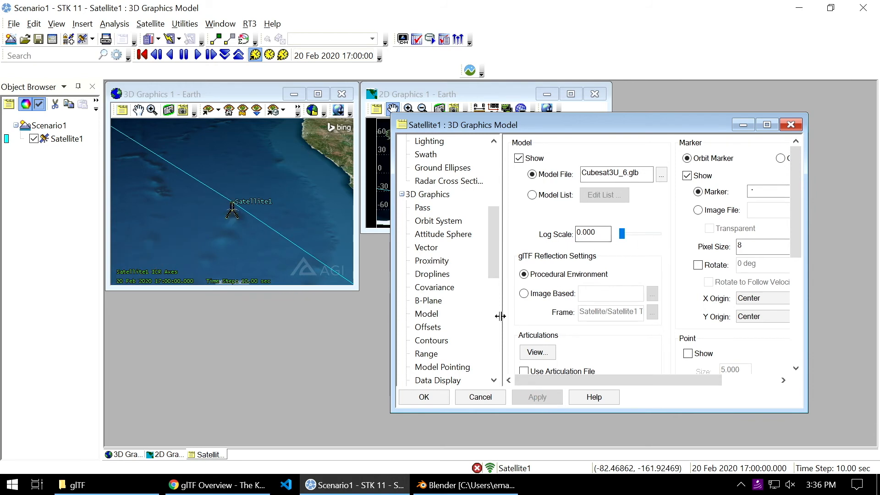
Examine the CubeSat model and its deployed flaps in orbit from several angles in the 3D Graphics view
{"action": "scroll", "coordinate": [446, 284], "scroll_direction": "up", "scroll_amount": 4}
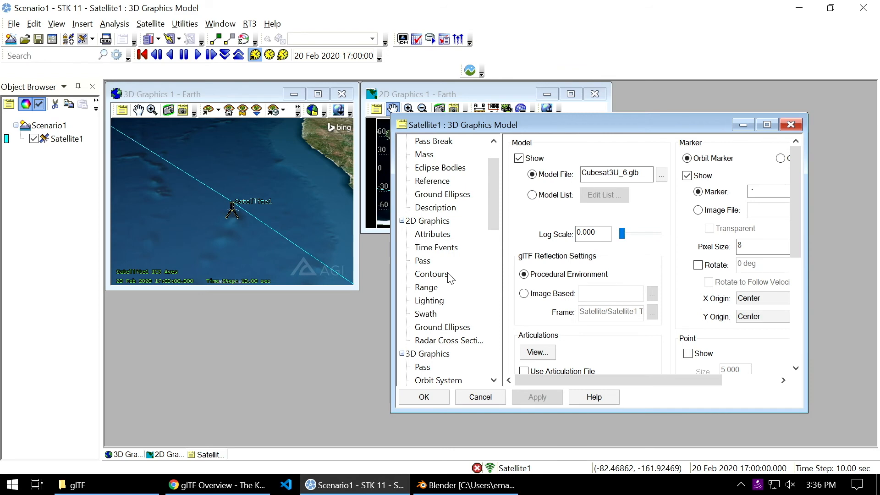
{"action": "scroll", "coordinate": [443, 263], "scroll_direction": "up", "scroll_amount": 1}
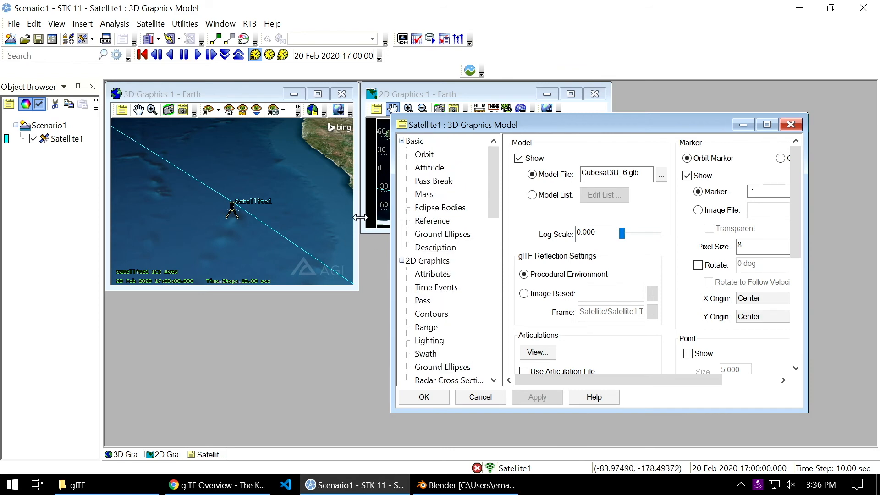
{"action": "right_click_drag", "start_coordinate": [238, 214], "coordinate": [251, 255]}
{"action": "left_click_drag", "start_coordinate": [251, 255], "coordinate": [263, 234]}
{"action": "right_click_drag", "start_coordinate": [268, 208], "coordinate": [268, 210]}
{"action": "mouse_move", "coordinate": [268, 211]}
{"action": "left_mouse_down"}
{"action": "mouse_move", "coordinate": [213, 209]}
{"action": "mouse_move", "coordinate": [255, 216]}
{"action": "mouse_move", "coordinate": [281, 206]}
{"action": "mouse_move", "coordinate": [287, 221]}
{"action": "mouse_move", "coordinate": [277, 222]}
{"action": "left_mouse_up"}
{"action": "mouse_move", "coordinate": [275, 213]}
{"action": "right_mouse_down"}
{"action": "mouse_move", "coordinate": [274, 223]}
{"action": "mouse_move", "coordinate": [270, 214]}
{"action": "right_mouse_up"}
{"action": "mouse_move", "coordinate": [270, 215]}
{"action": "left_mouse_down"}
{"action": "mouse_move", "coordinate": [295, 210]}
{"action": "mouse_move", "coordinate": [281, 215]}
{"action": "left_mouse_up"}
{"action": "left_click_drag", "start_coordinate": [279, 203], "coordinate": [275, 203]}
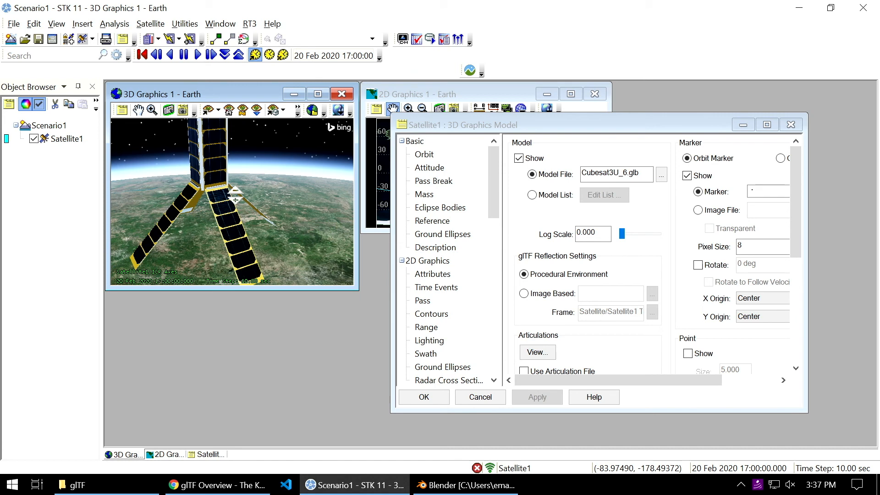
{"action": "left_click_drag", "start_coordinate": [228, 194], "coordinate": [192, 179]}
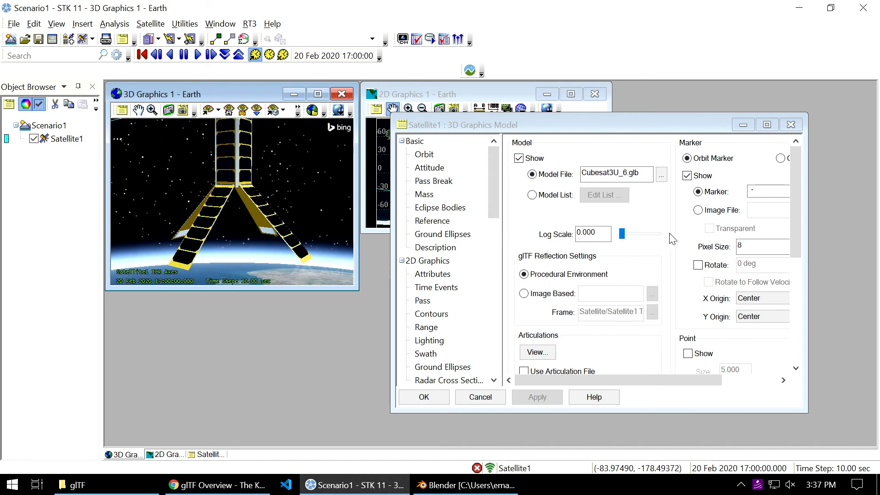
Set Satellite1's model log scale to 1 and maximize the 3D Graphics window
{"action": "left_click", "coordinate": [609, 233]}
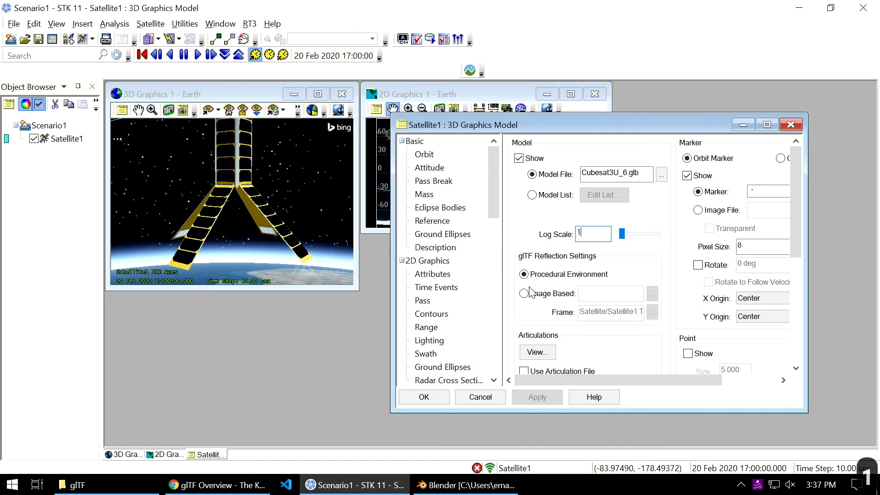
{"action": "right_click_drag", "start_coordinate": [289, 233], "coordinate": [285, 207]}
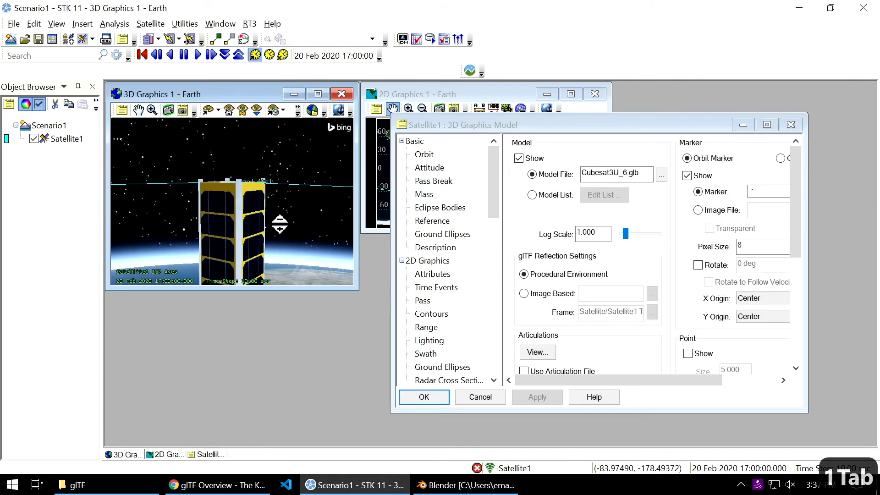
{"action": "left_click_drag", "start_coordinate": [278, 223], "coordinate": [378, 186]}
{"action": "left_click", "coordinate": [318, 94]}
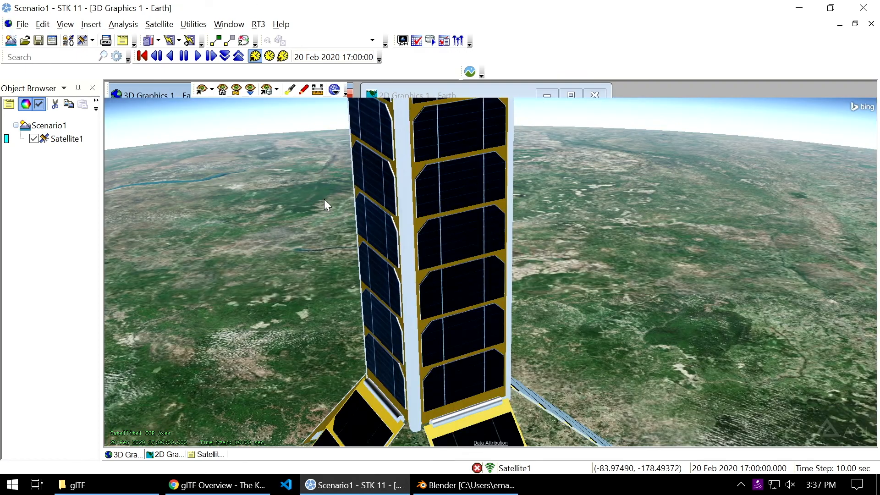
Inspect the enlarged CubeSat's body solar panels, hinges and both sides of its flaps against the Earth and space
{"action": "scroll", "coordinate": [416, 215], "scroll_direction": "up", "scroll_amount": 3}
{"action": "left_click_drag", "start_coordinate": [472, 215], "coordinate": [624, 309]}
{"action": "right_click_drag", "start_coordinate": [624, 309], "coordinate": [610, 262]}
{"action": "left_click_drag", "start_coordinate": [575, 280], "coordinate": [480, 296]}
{"action": "right_click_drag", "start_coordinate": [476, 266], "coordinate": [478, 295]}
{"action": "left_click_drag", "start_coordinate": [478, 296], "coordinate": [444, 278], "text": "shift"}
{"action": "right_click_drag", "start_coordinate": [483, 255], "coordinate": [477, 284]}
{"action": "left_click_drag", "start_coordinate": [477, 285], "coordinate": [325, 209], "text": "shift"}
{"action": "left_click_drag", "start_coordinate": [389, 310], "coordinate": [748, 364]}
{"action": "right_click_drag", "start_coordinate": [745, 360], "coordinate": [724, 352]}
{"action": "left_click_drag", "start_coordinate": [724, 352], "coordinate": [678, 346]}
{"action": "right_click_drag", "start_coordinate": [678, 345], "coordinate": [671, 327]}
{"action": "left_click_drag", "start_coordinate": [671, 328], "coordinate": [637, 275]}
{"action": "right_click_drag", "start_coordinate": [637, 275], "coordinate": [642, 252]}
{"action": "left_click_drag", "start_coordinate": [643, 252], "coordinate": [672, 291]}
{"action": "right_click_drag", "start_coordinate": [672, 291], "coordinate": [672, 261]}
{"action": "left_click_drag", "start_coordinate": [672, 261], "coordinate": [648, 287]}
{"action": "mouse_move", "coordinate": [648, 287]}
{"action": "right_mouse_down"}
{"action": "mouse_move", "coordinate": [648, 299]}
{"action": "mouse_move", "coordinate": [646, 286]}
{"action": "right_mouse_up"}
{"action": "left_click_drag", "start_coordinate": [647, 290], "coordinate": [538, 331]}
{"action": "right_click_drag", "start_coordinate": [538, 332], "coordinate": [521, 301]}
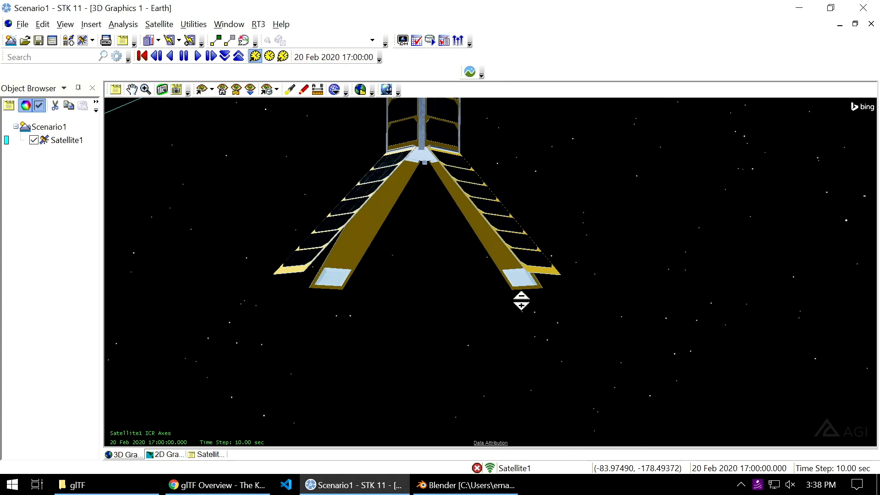
Inspect the CubeSat from the flap hinges up to the brushed metal end plate above the coastline
{"action": "left_click_drag", "start_coordinate": [513, 258], "coordinate": [543, 190]}
{"action": "right_click_drag", "start_coordinate": [542, 191], "coordinate": [545, 193]}
{"action": "left_click_drag", "start_coordinate": [538, 187], "coordinate": [523, 197]}
{"action": "right_click_drag", "start_coordinate": [522, 197], "coordinate": [541, 217]}
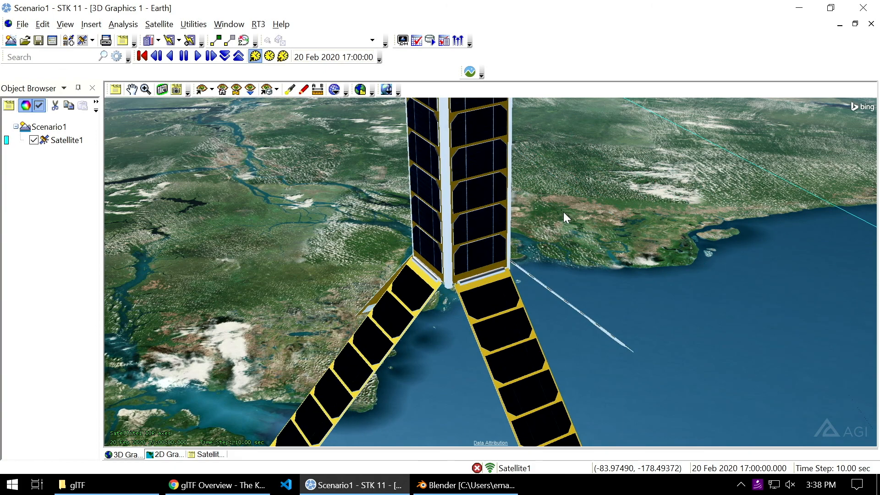
{"action": "mouse_move", "coordinate": [565, 119]}
{"action": "left_mouse_down", "text": "shift"}
{"action": "mouse_move", "coordinate": [562, 167]}
{"action": "mouse_move", "coordinate": [576, 199]}
{"action": "left_mouse_up", "text": "shift"}
{"action": "mouse_move", "coordinate": [572, 150]}
{"action": "left_mouse_down", "text": "shift"}
{"action": "mouse_move", "coordinate": [574, 184]}
{"action": "mouse_move", "coordinate": [603, 225]}
{"action": "left_mouse_up", "text": "shift"}
{"action": "right_click_drag", "start_coordinate": [604, 224], "coordinate": [591, 201]}
{"action": "left_click_drag", "start_coordinate": [573, 198], "coordinate": [600, 209]}
{"action": "right_click_drag", "start_coordinate": [598, 195], "coordinate": [590, 191]}
{"action": "left_click_drag", "start_coordinate": [619, 210], "coordinate": [581, 194], "text": "shift"}
{"action": "right_click_drag", "start_coordinate": [582, 195], "coordinate": [597, 213]}
{"action": "left_click_drag", "start_coordinate": [597, 213], "coordinate": [562, 189]}
{"action": "right_click_drag", "start_coordinate": [617, 256], "coordinate": [613, 240]}
{"action": "left_click_drag", "start_coordinate": [613, 243], "coordinate": [609, 265]}
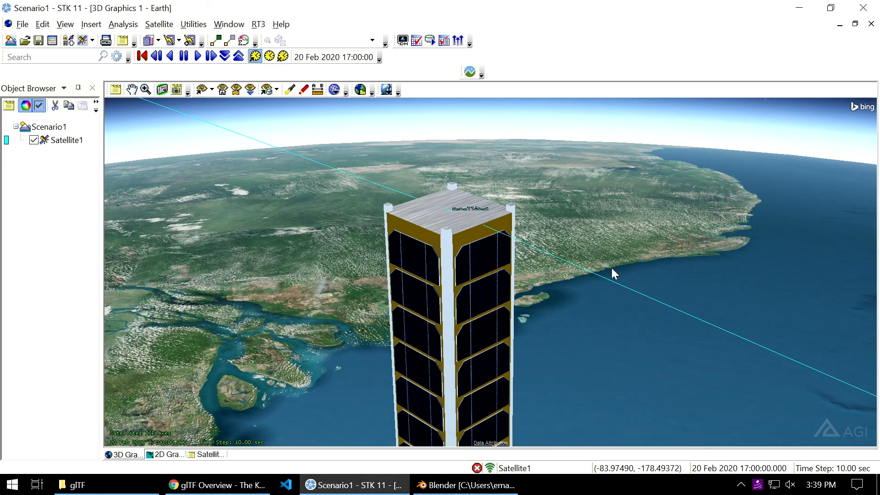
{"action": "left_click_drag", "start_coordinate": [629, 279], "coordinate": [648, 288]}
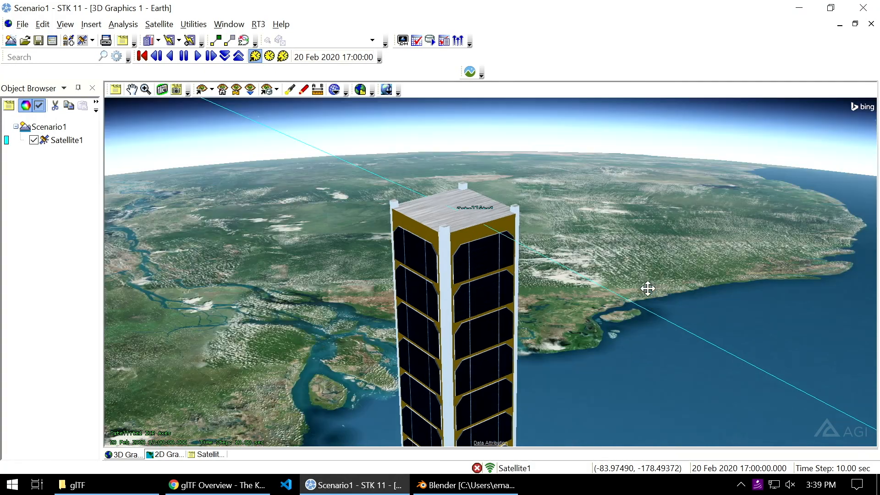